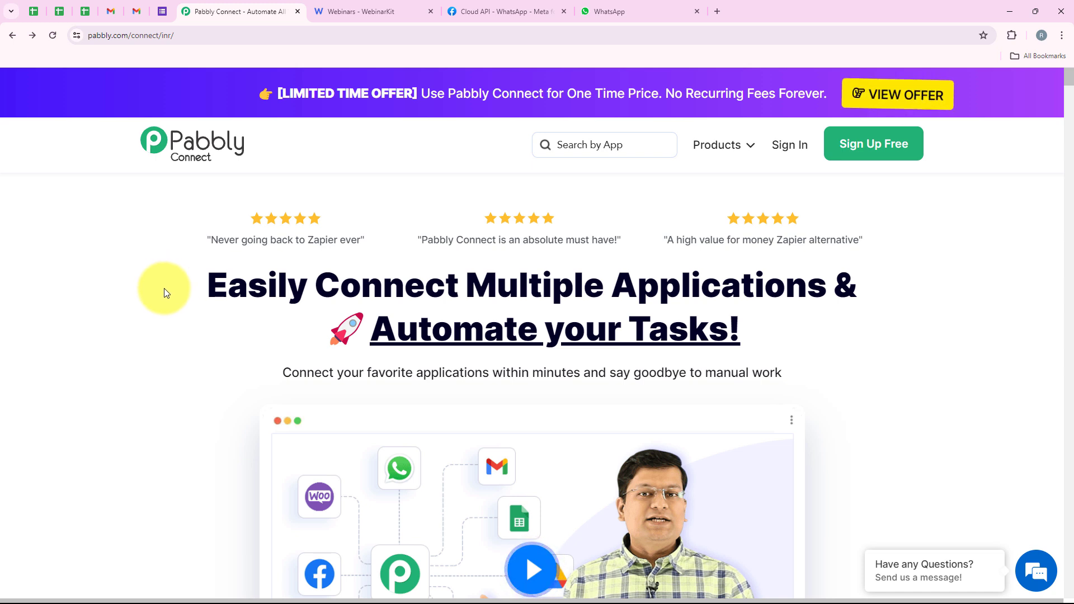
Step: Sign in to Pabbly from the Pabbly Connect landing page to reach the list of all Pabbly apps
{"action": "left_click", "coordinate": [219, 39]}
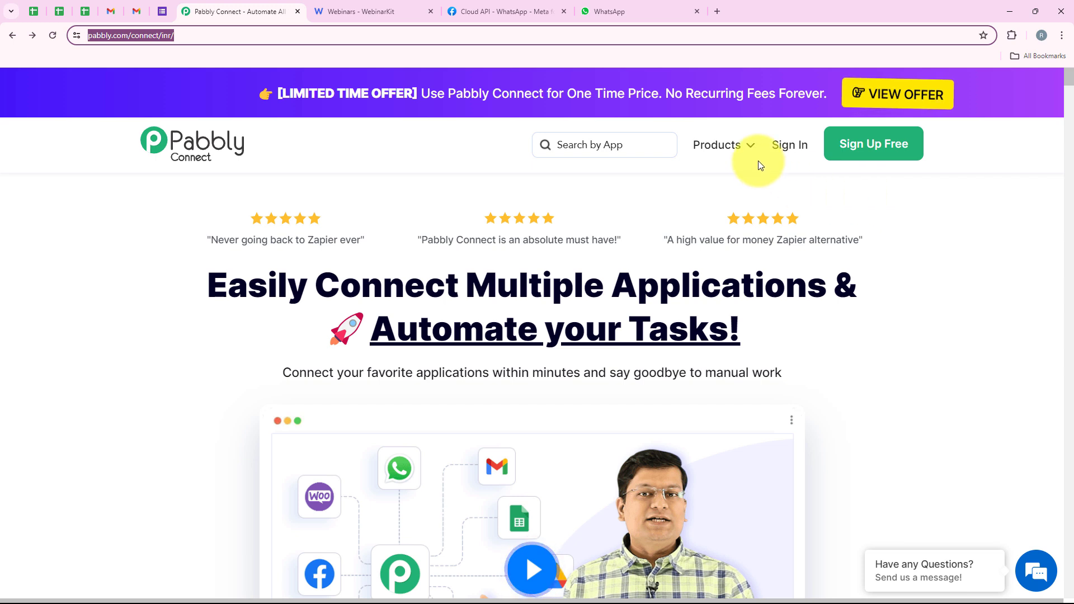
{"action": "left_click", "coordinate": [788, 150]}
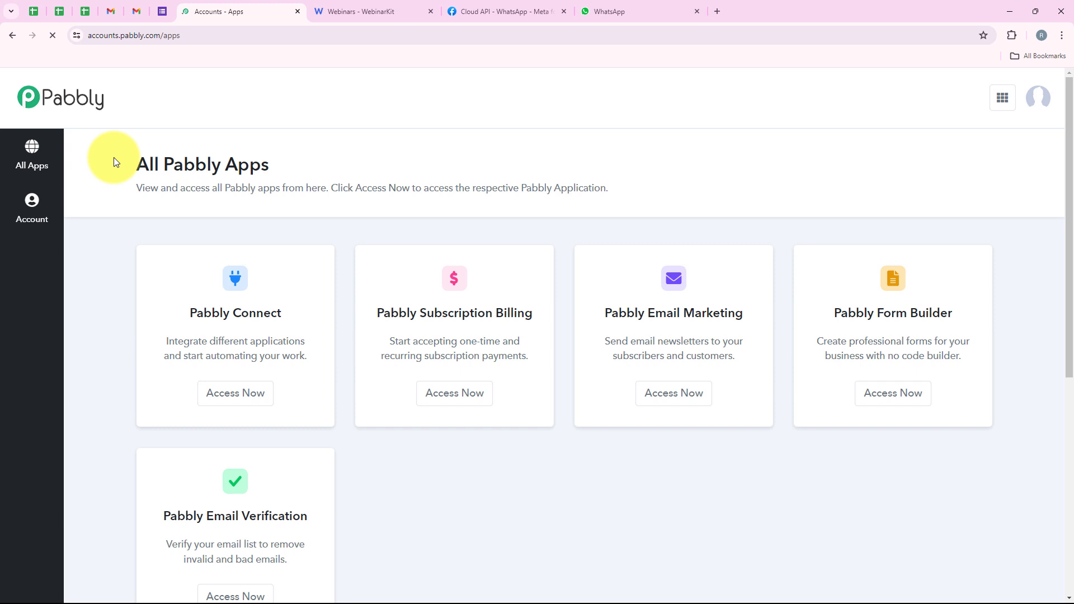
{"action": "left_click_drag", "start_coordinate": [113, 157], "coordinate": [276, 153]}
{"action": "left_click", "coordinate": [276, 153]}
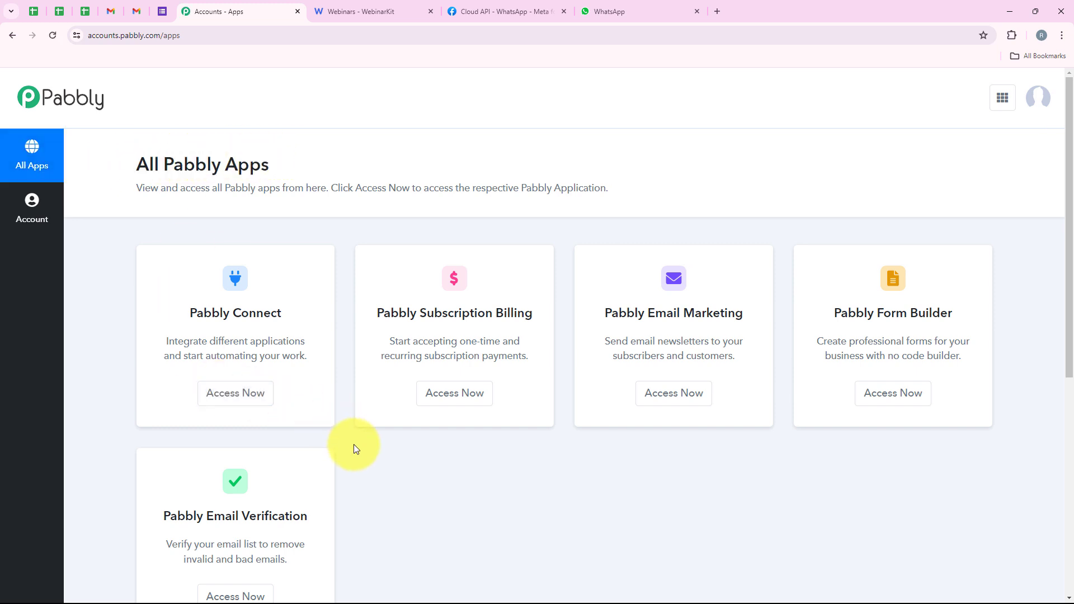
Step: Access Pabbly Connect from the list of Pabbly apps
{"action": "scroll", "coordinate": [356, 450], "scroll_direction": "down", "scroll_amount": 1}
{"action": "scroll", "coordinate": [355, 451], "scroll_direction": "up", "scroll_amount": 1}
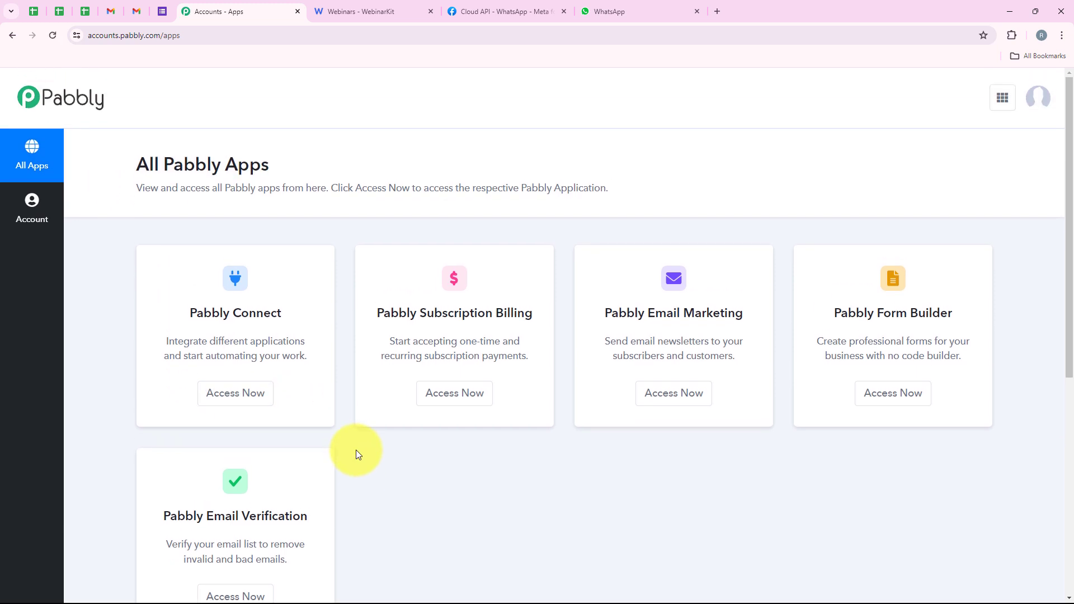
{"action": "left_click_drag", "start_coordinate": [190, 317], "coordinate": [282, 318]}
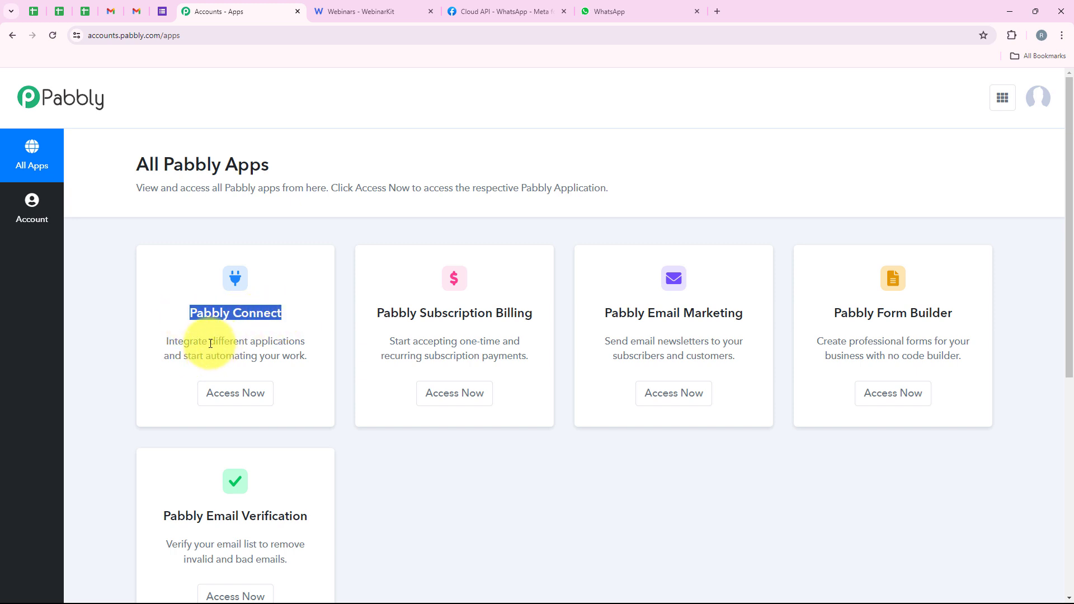
{"action": "left_click_drag", "start_coordinate": [211, 343], "coordinate": [313, 337]}
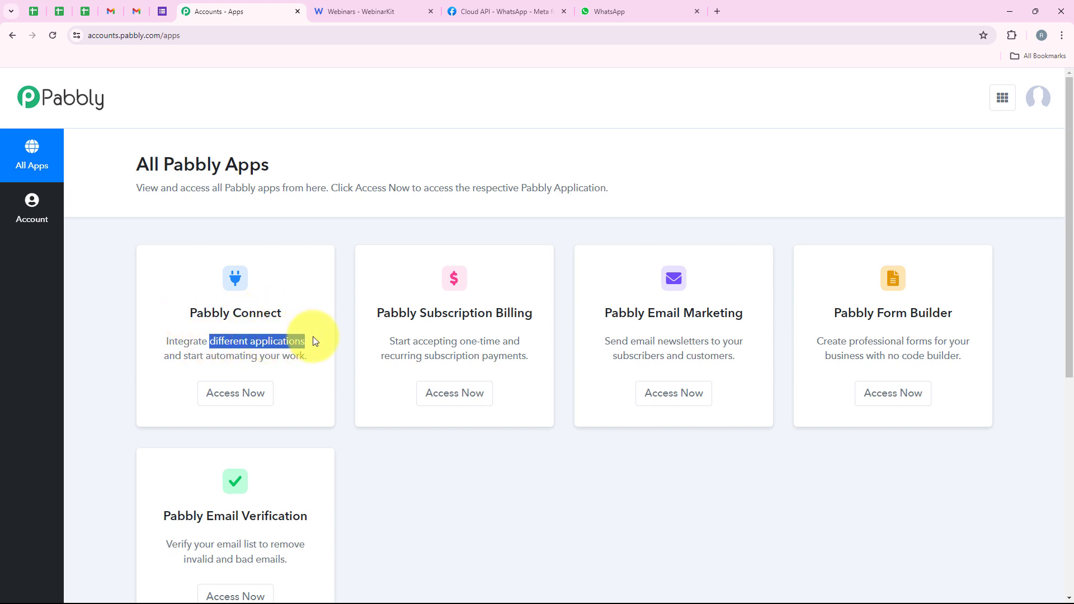
{"action": "left_click", "coordinate": [247, 405]}
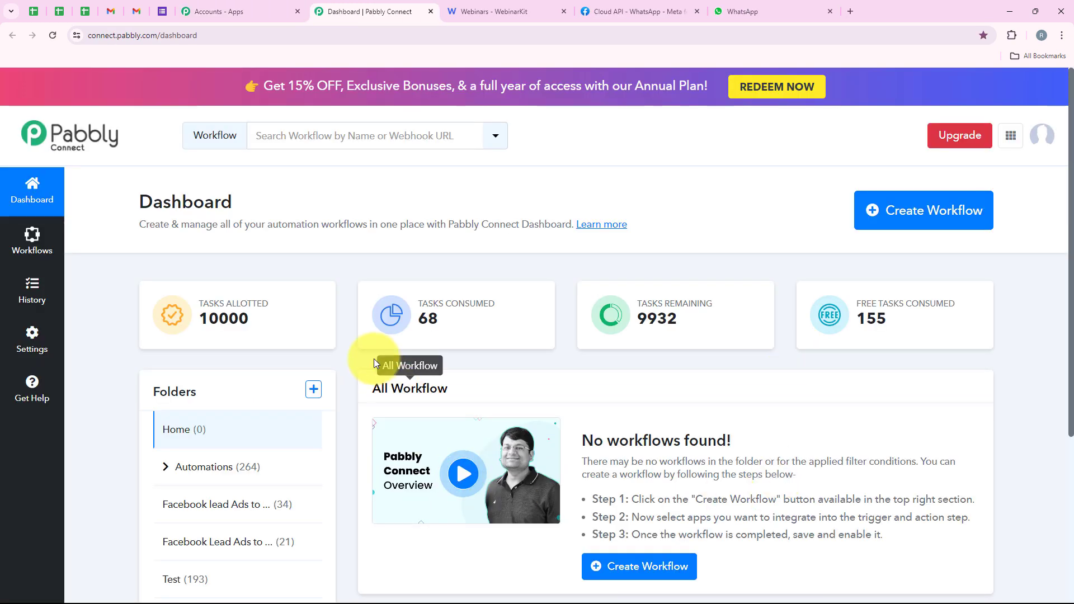
Step: Create a workflow named "Send Automated WhatsApp Message to WebinarKit Registrants" in the Automations folder
{"action": "left_click", "coordinate": [936, 202]}
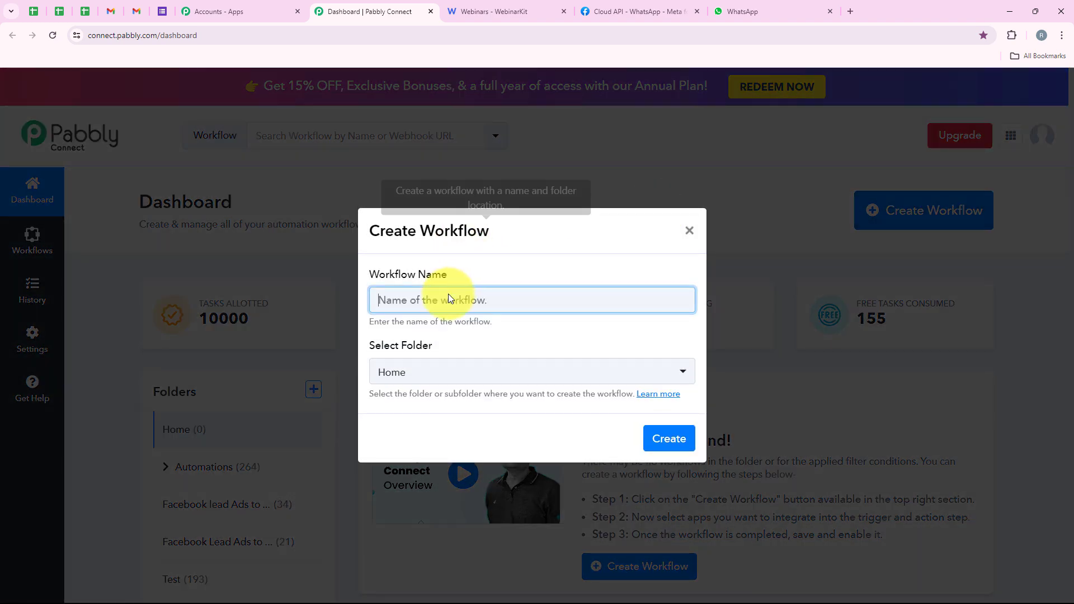
{"action": "left_click_drag", "start_coordinate": [455, 276], "coordinate": [371, 277]}
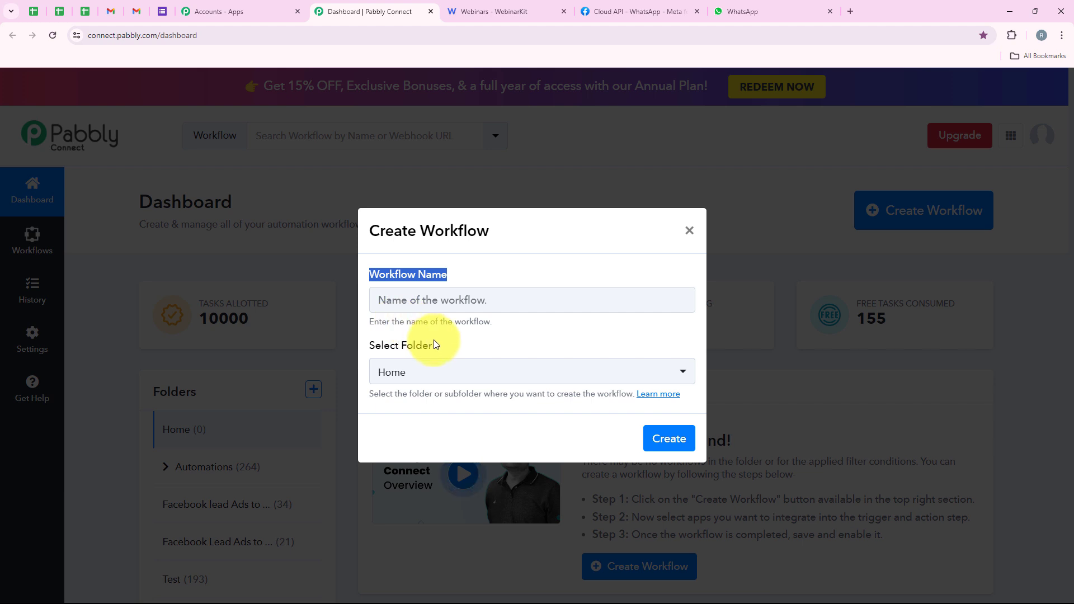
{"action": "left_click_drag", "start_coordinate": [434, 340], "coordinate": [368, 344]}
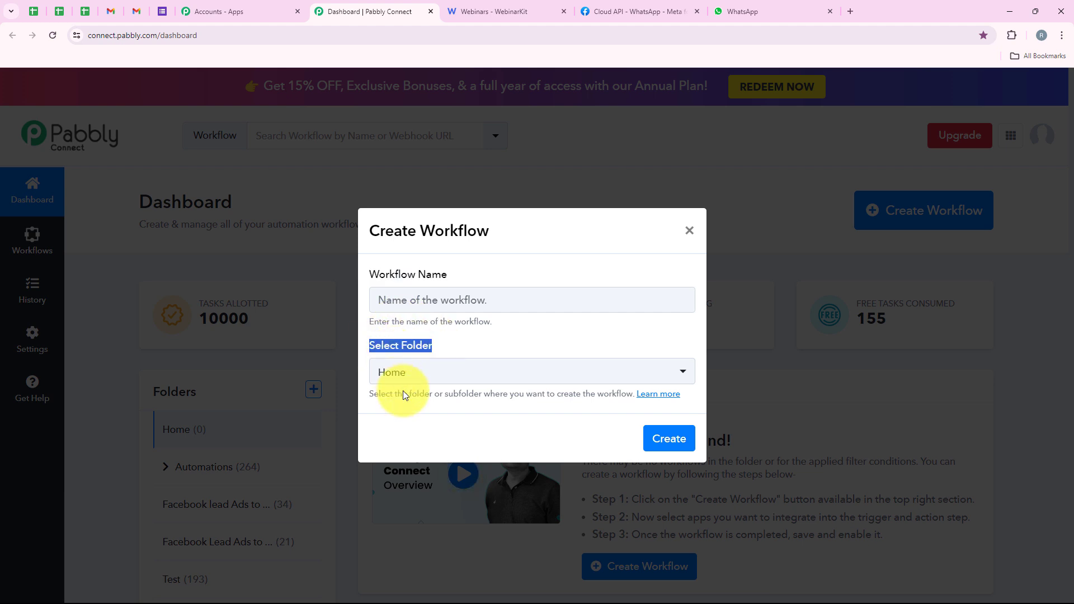
{"action": "left_click", "coordinate": [448, 376]}
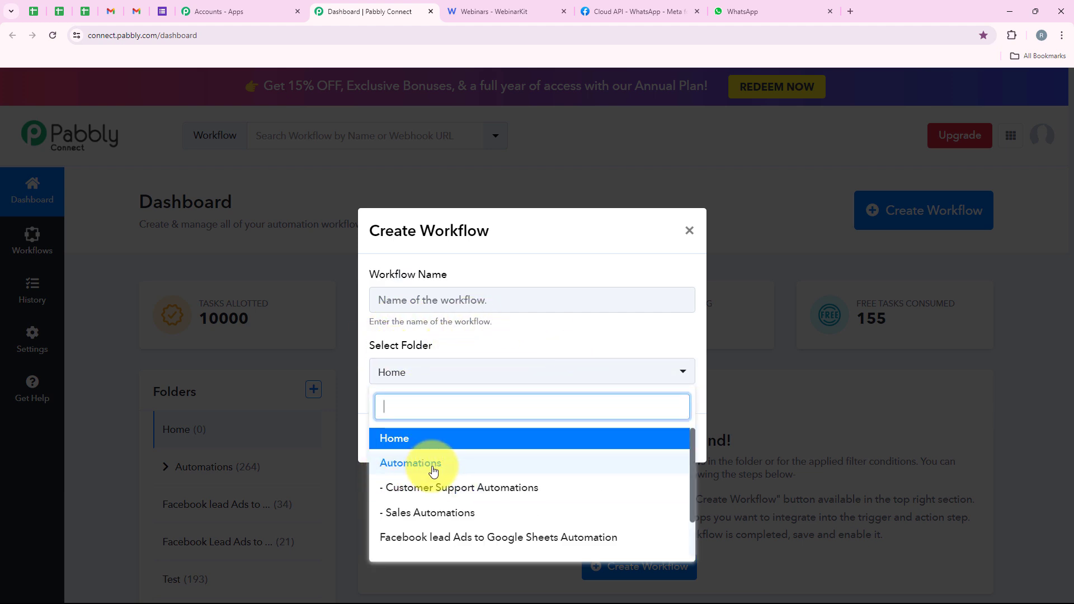
{"action": "left_click", "coordinate": [555, 464]}
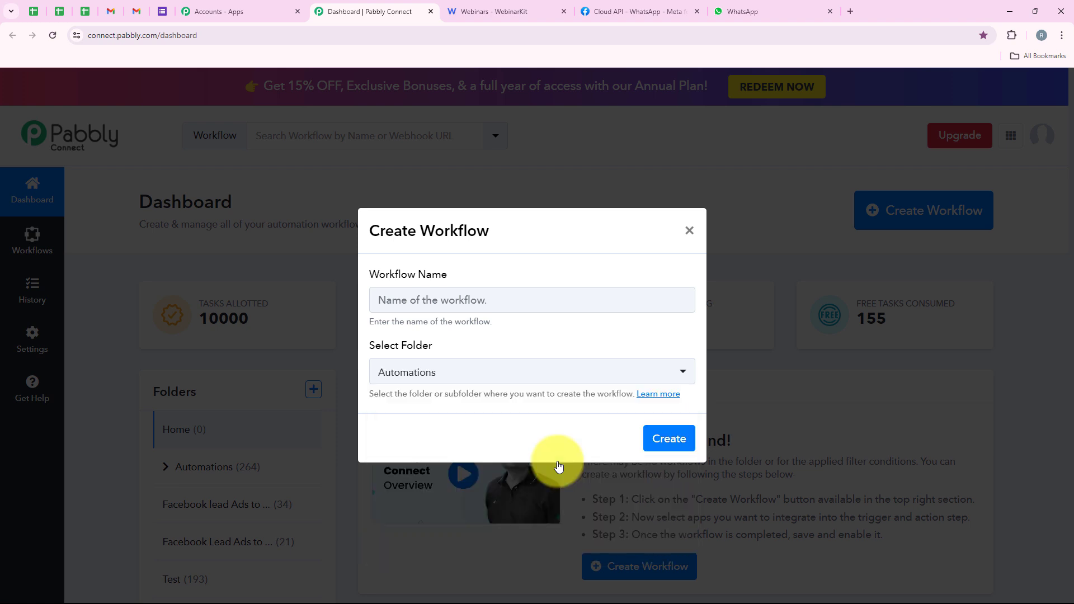
{"action": "left_click", "coordinate": [468, 301]}
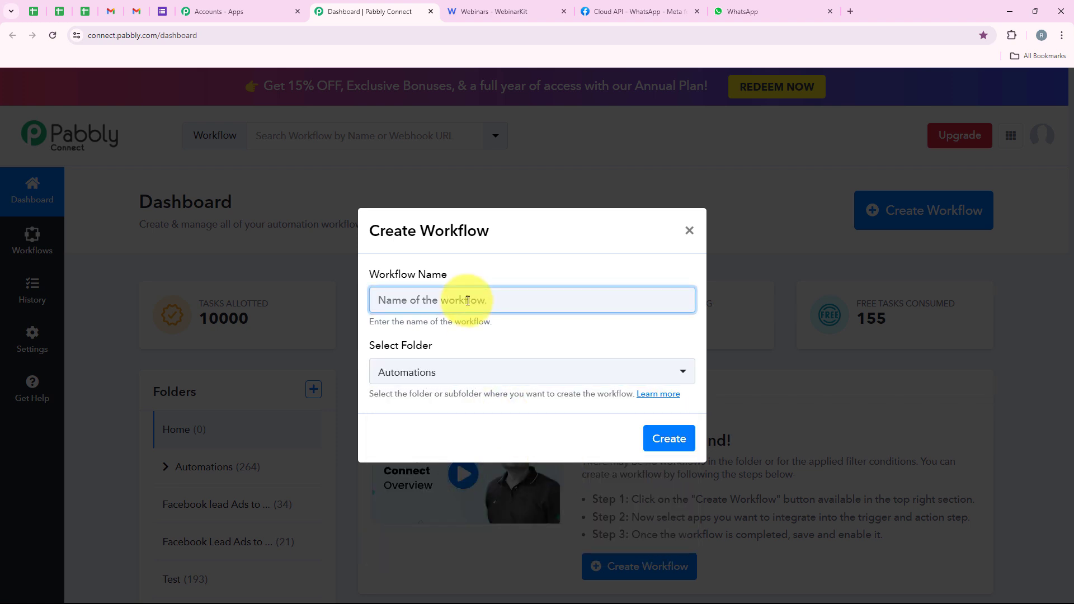
{"action": "type", "text": "Send Automated WhatsApp Message to WebinarKit Registrants"}
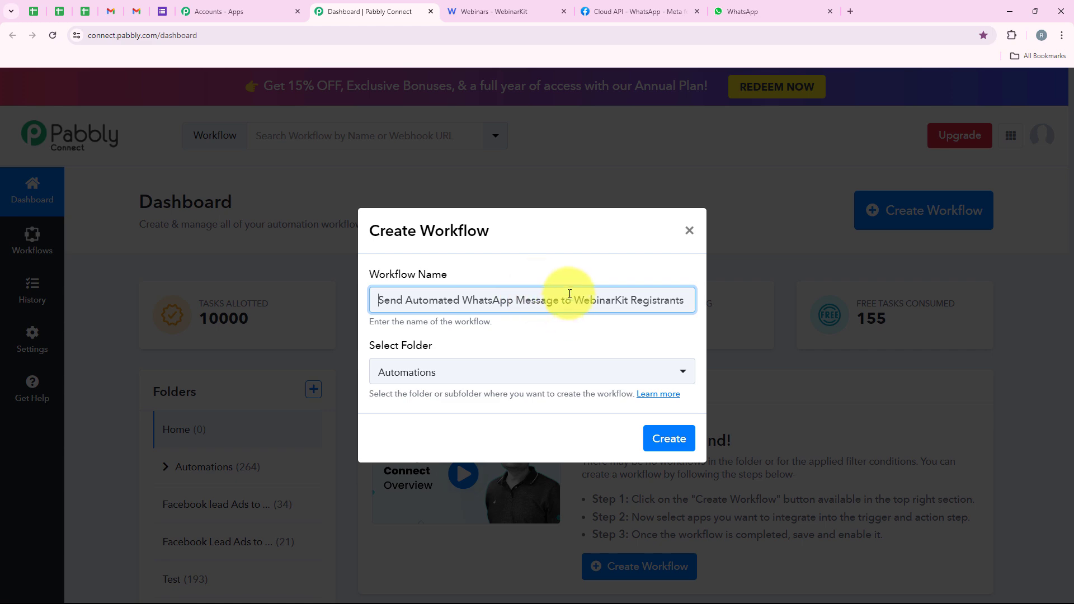
{"action": "left_click", "coordinate": [683, 438]}
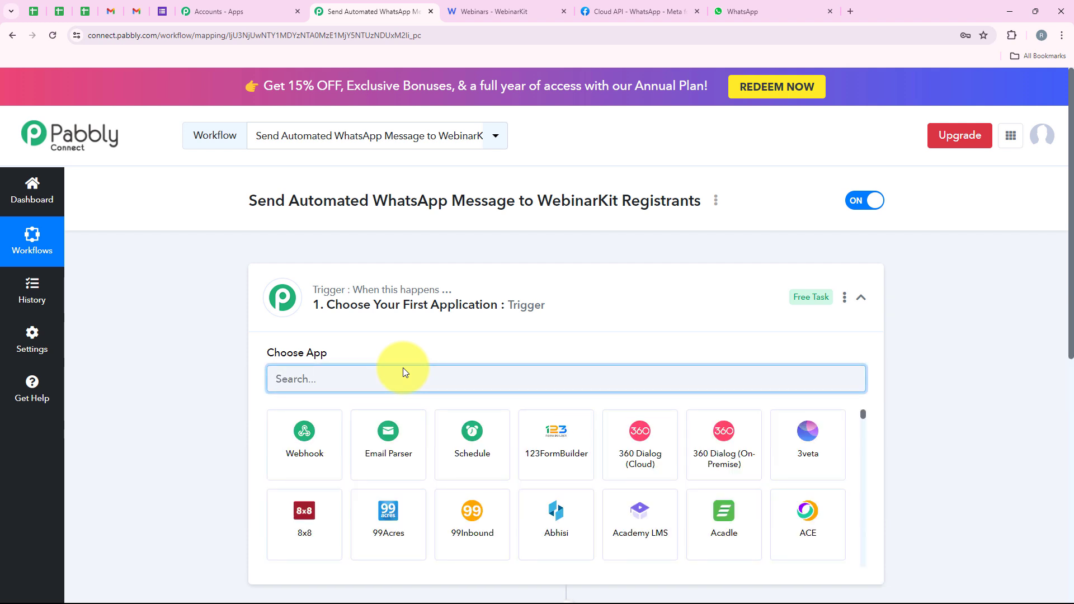
Step: Search for Webinarkit and choose WebinarKit as the workflow's trigger application
{"action": "left_click", "coordinate": [553, 306]}
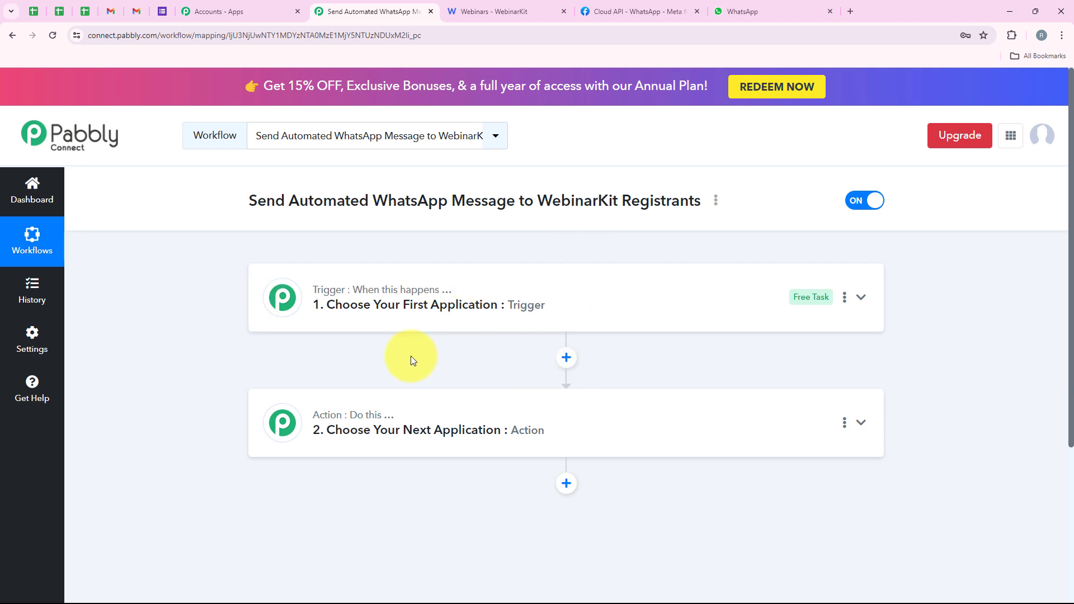
{"action": "left_click", "coordinate": [354, 315]}
{"action": "left_click", "coordinate": [297, 376]}
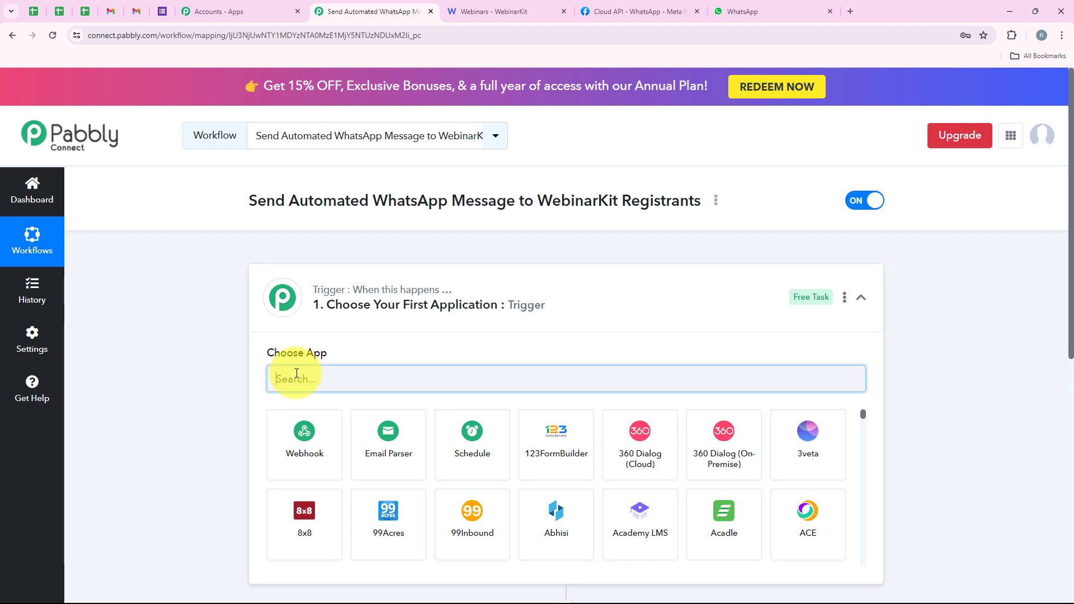
{"action": "type", "text": "Webin"}
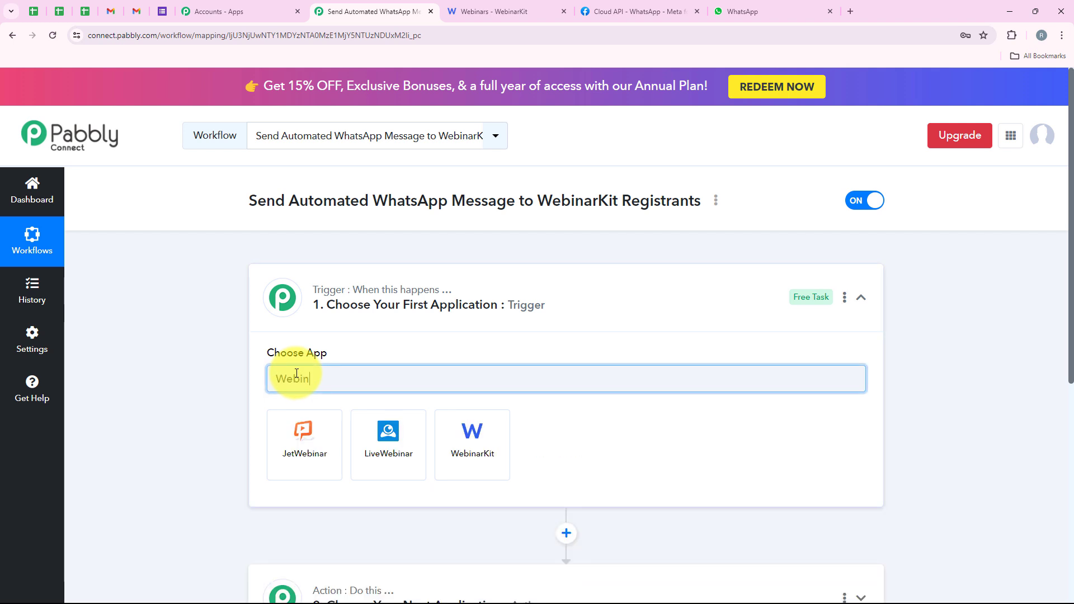
{"action": "type", "text": "arkit"}
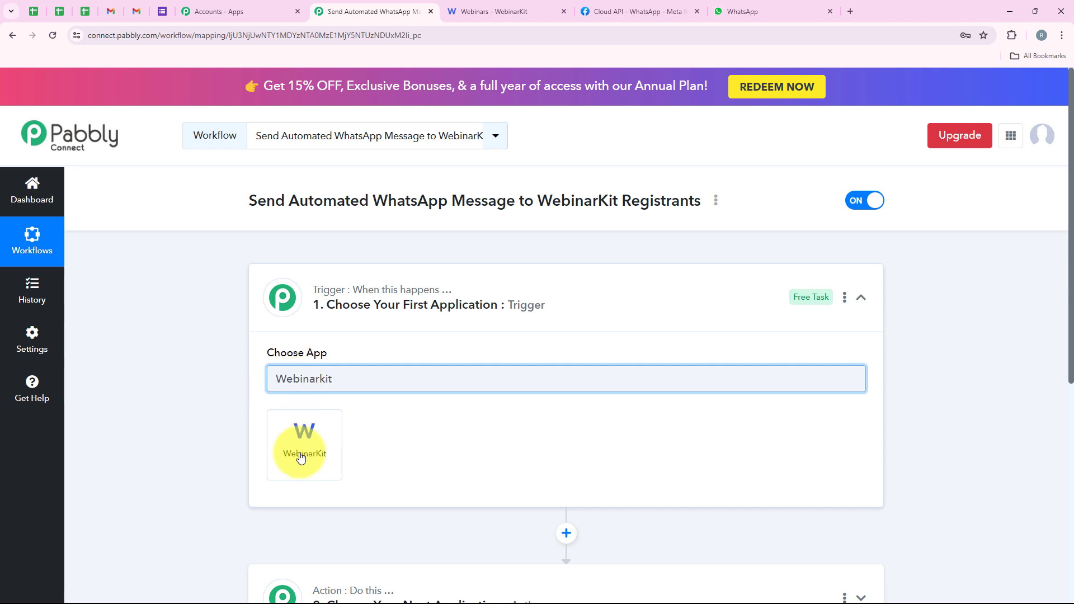
{"action": "left_click", "coordinate": [301, 467]}
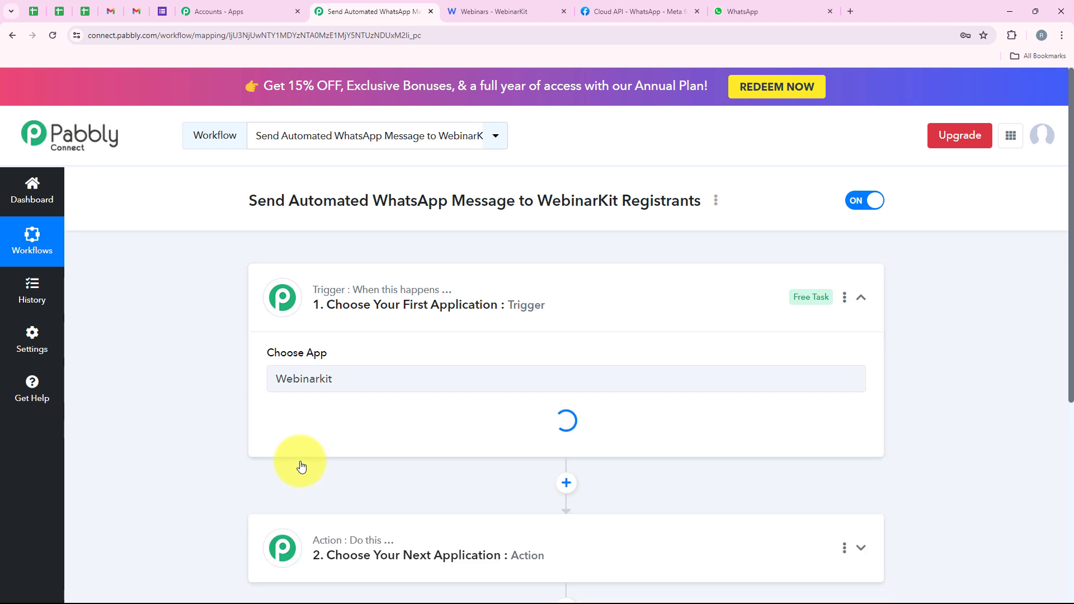
Step: Set the WebinarKit trigger event to New Webinar Registration
{"action": "left_click_drag", "start_coordinate": [266, 414], "coordinate": [332, 415]}
{"action": "left_click", "coordinate": [336, 437]}
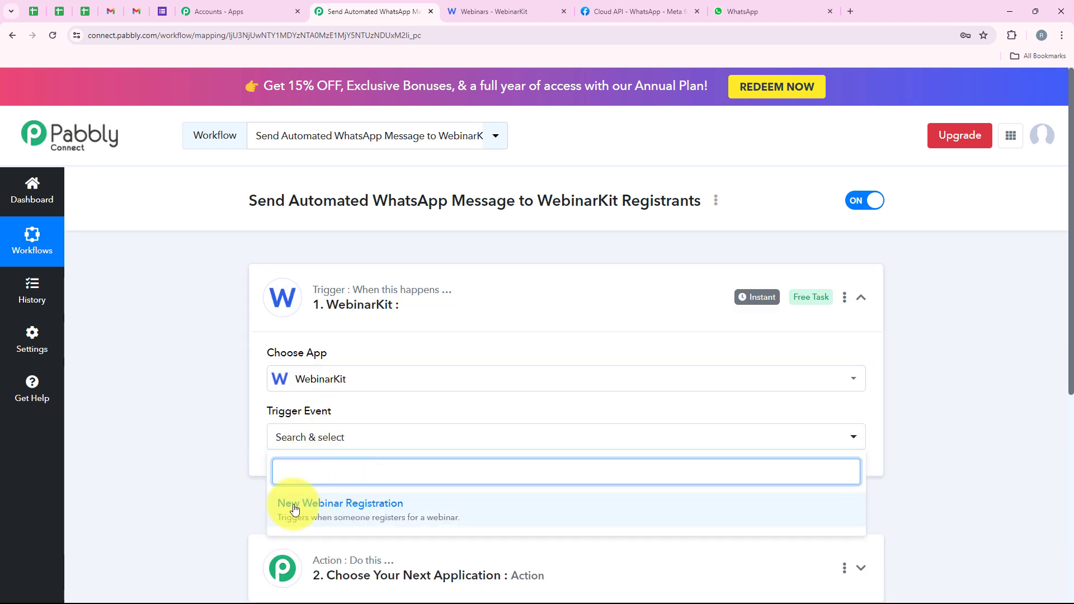
{"action": "left_click", "coordinate": [329, 505]}
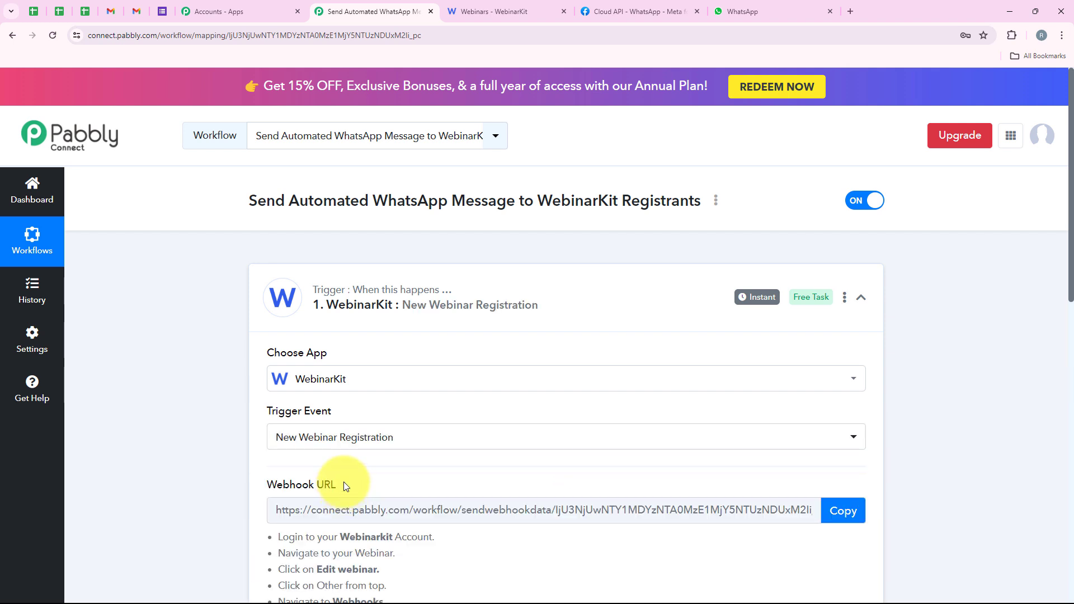
Step: Copy the trigger's webhook URL and review the WebinarKit setup instructions beneath it
{"action": "scroll", "coordinate": [344, 482], "scroll_direction": "down", "scroll_amount": 3}
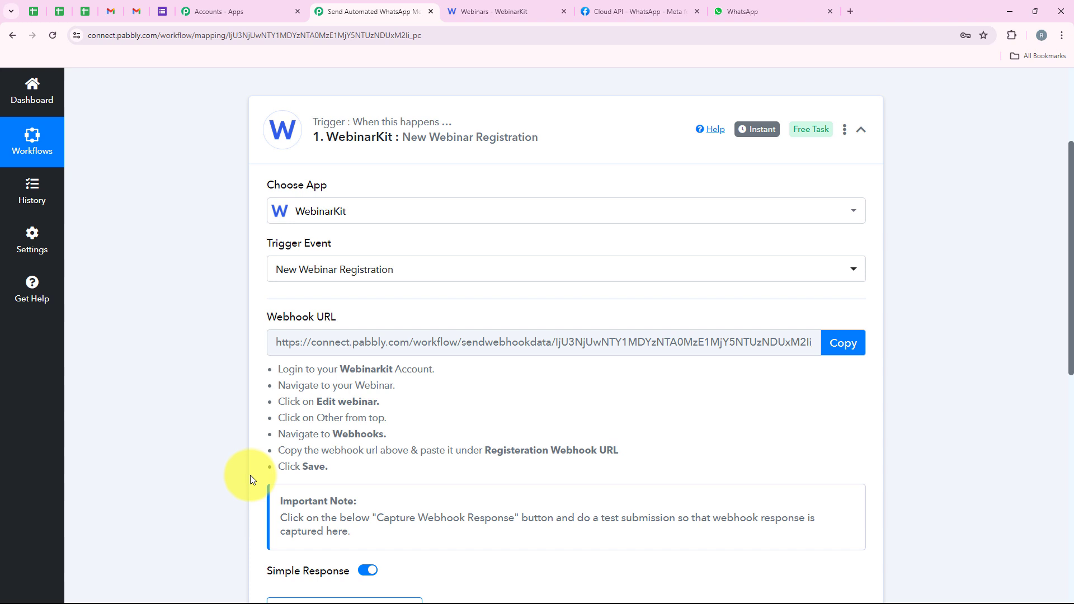
{"action": "left_click", "coordinate": [841, 345]}
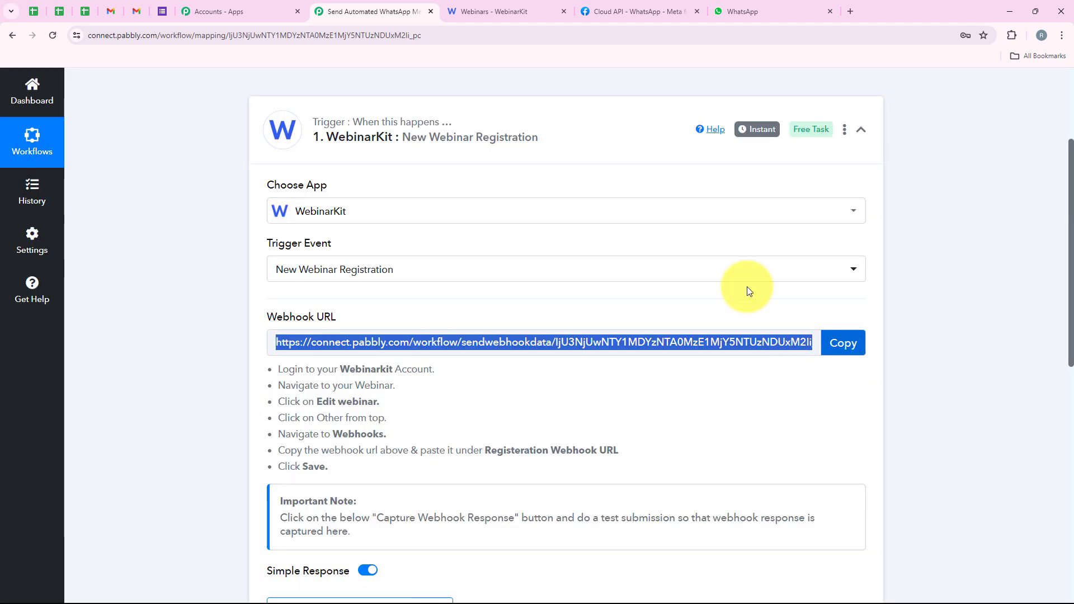
{"action": "left_click", "coordinate": [506, 10]}
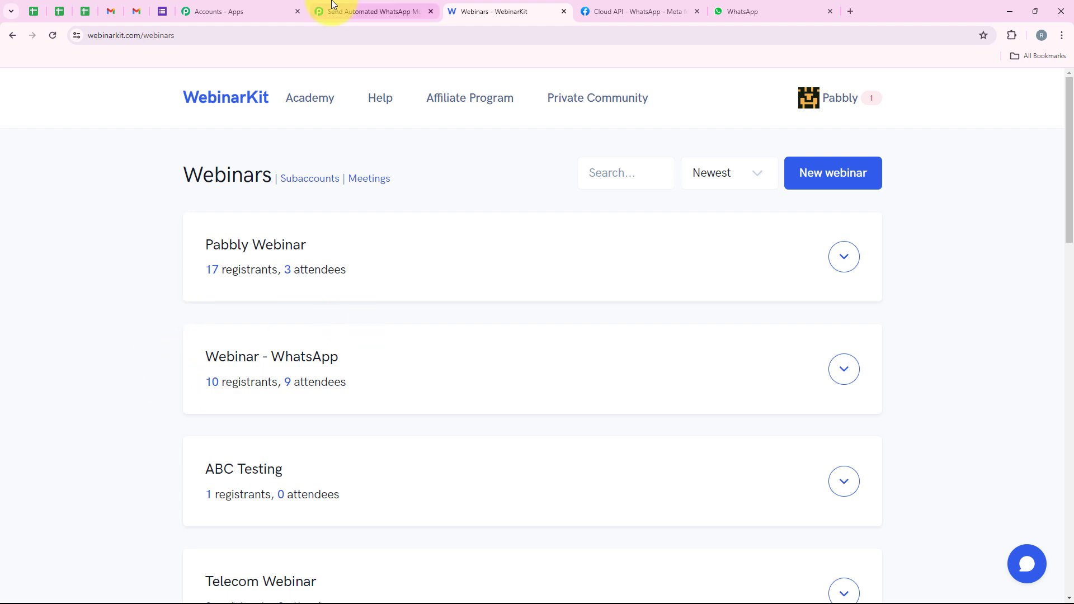
{"action": "left_click", "coordinate": [353, 10]}
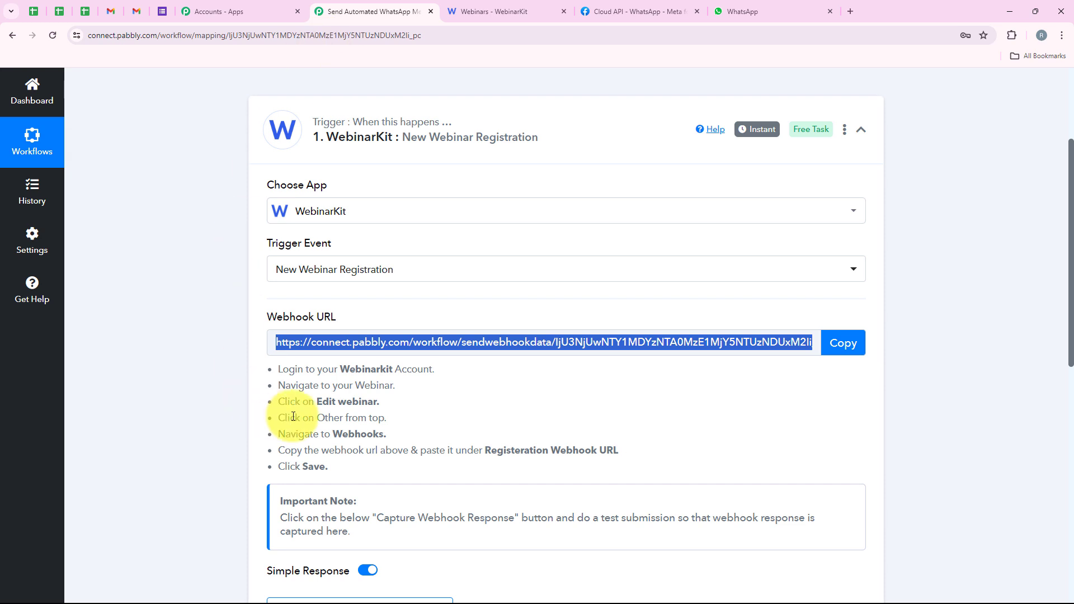
{"action": "scroll", "coordinate": [294, 410], "scroll_direction": "down", "scroll_amount": 1}
{"action": "left_click", "coordinate": [284, 322]}
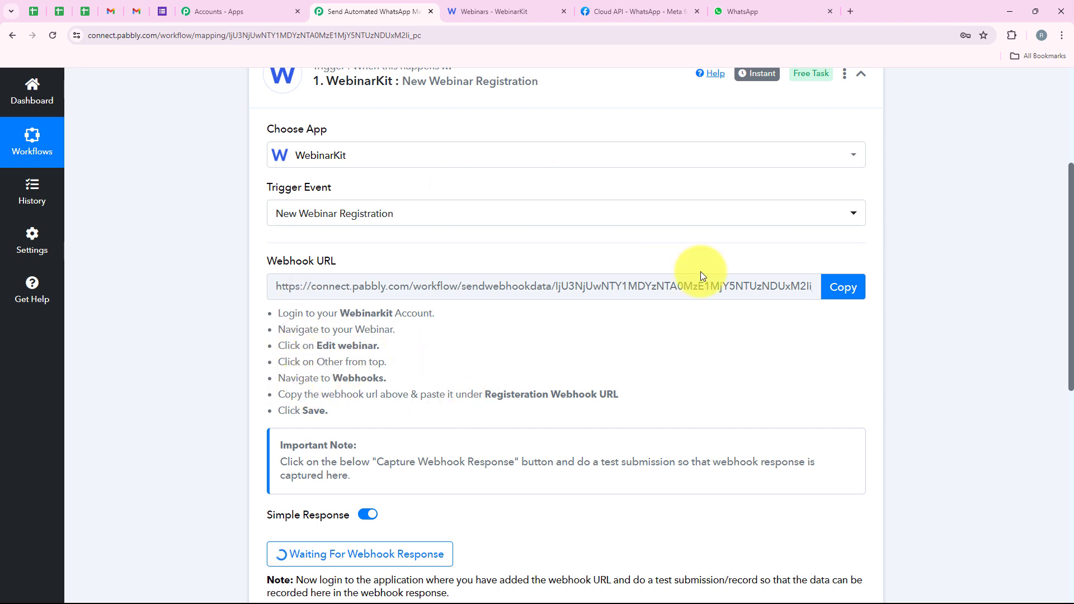
Step: Switch to WebinarKit, edit the webinar "Pabbly Webinar" and open its Other settings
{"action": "left_click", "coordinate": [541, 7]}
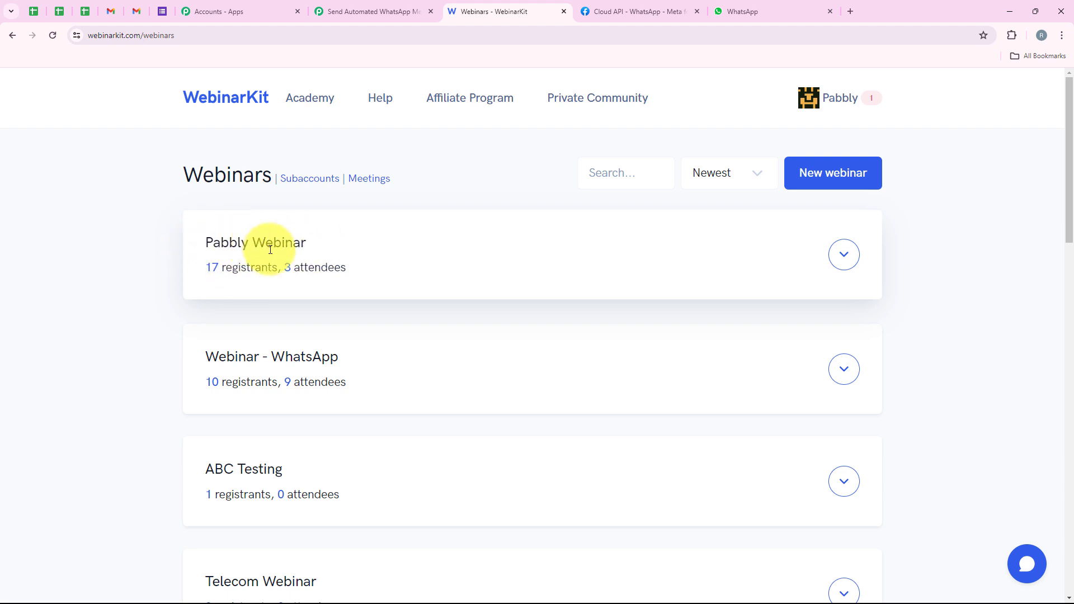
{"action": "left_click", "coordinate": [850, 255]}
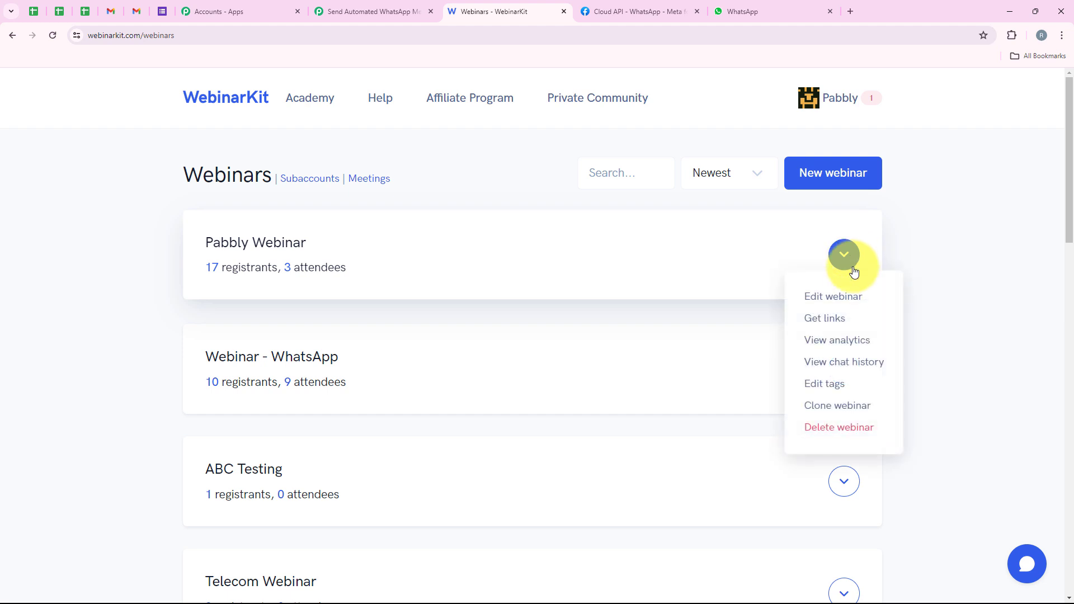
{"action": "left_click", "coordinate": [856, 300]}
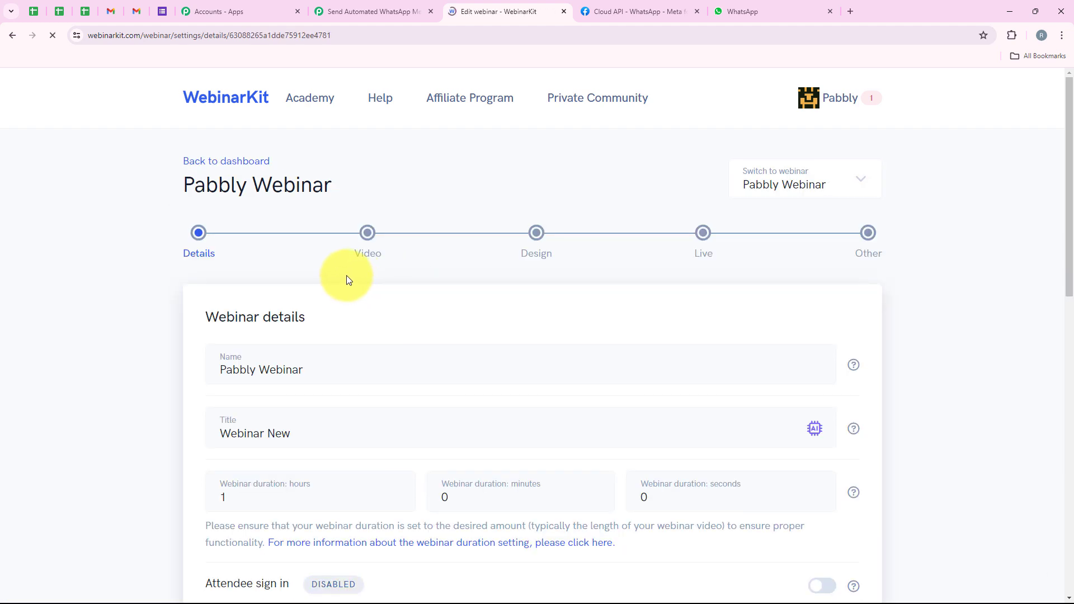
{"action": "left_click", "coordinate": [871, 236]}
Step: Expand Webhooks under the webinar integrations and paste the copied Pabbly webhook URL as the Registration webhook URL
{"action": "scroll", "coordinate": [405, 226], "scroll_direction": "down", "scroll_amount": 7}
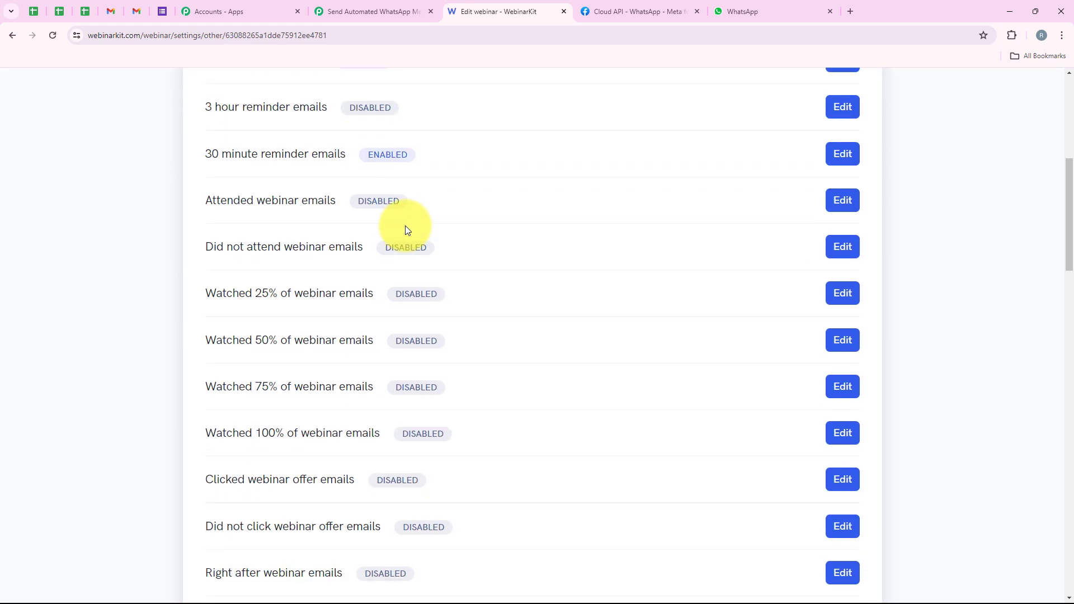
{"action": "scroll", "coordinate": [405, 226], "scroll_direction": "down", "scroll_amount": 2}
{"action": "scroll", "coordinate": [163, 346], "scroll_direction": "down", "scroll_amount": 12}
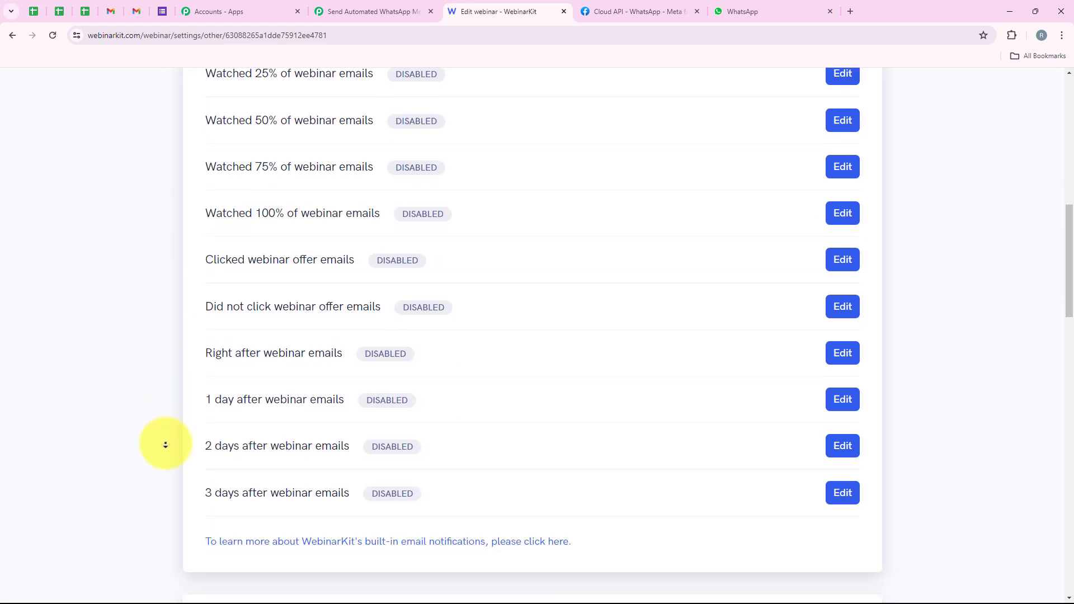
{"action": "scroll", "coordinate": [129, 358], "scroll_direction": "down", "scroll_amount": 2}
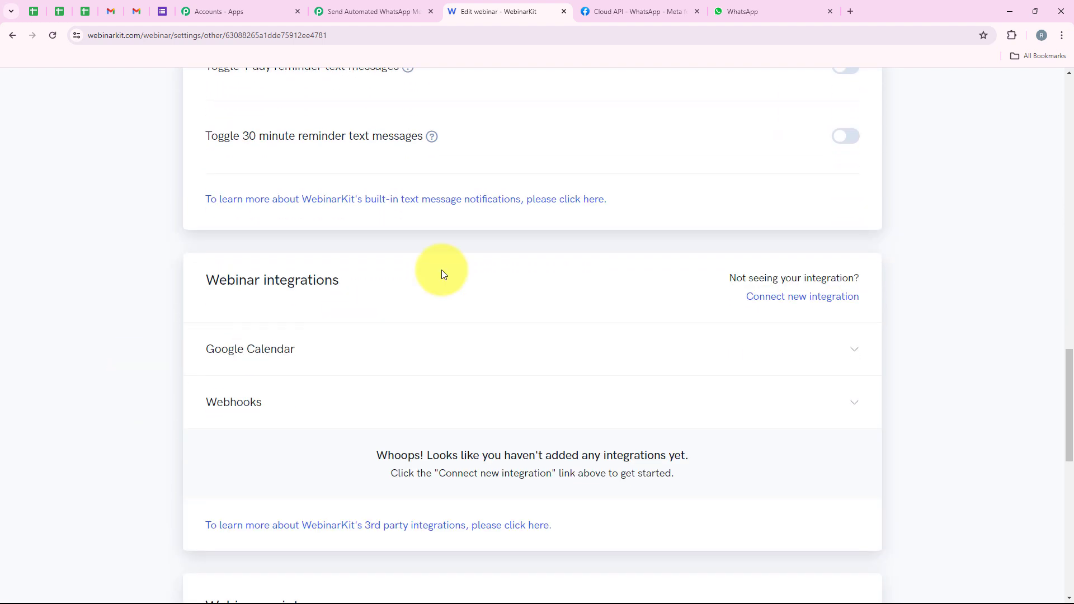
{"action": "left_click", "coordinate": [333, 392]}
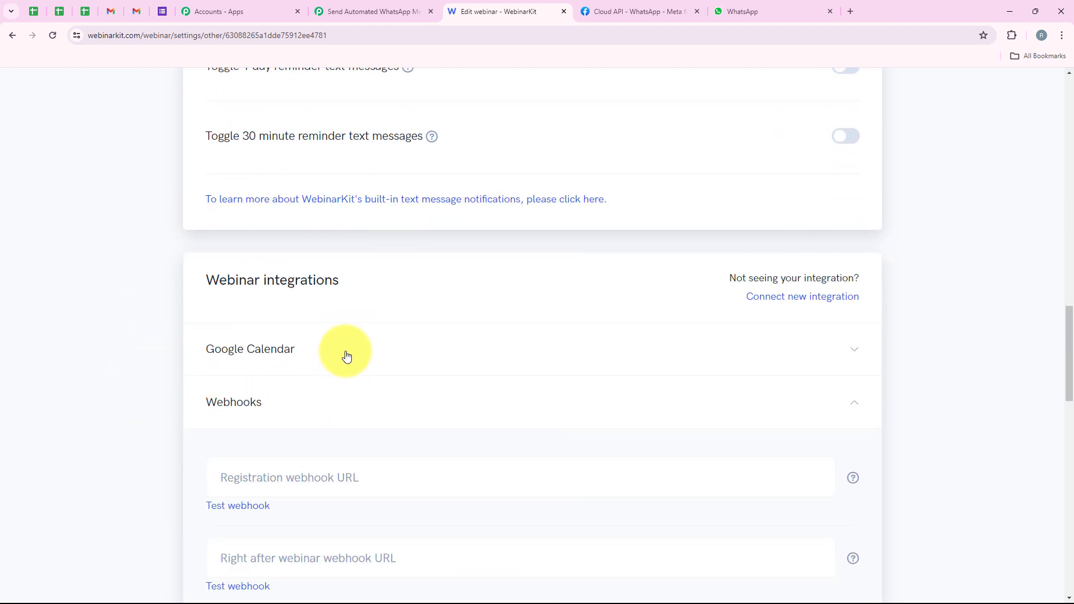
{"action": "scroll", "coordinate": [350, 353], "scroll_direction": "down", "scroll_amount": 2}
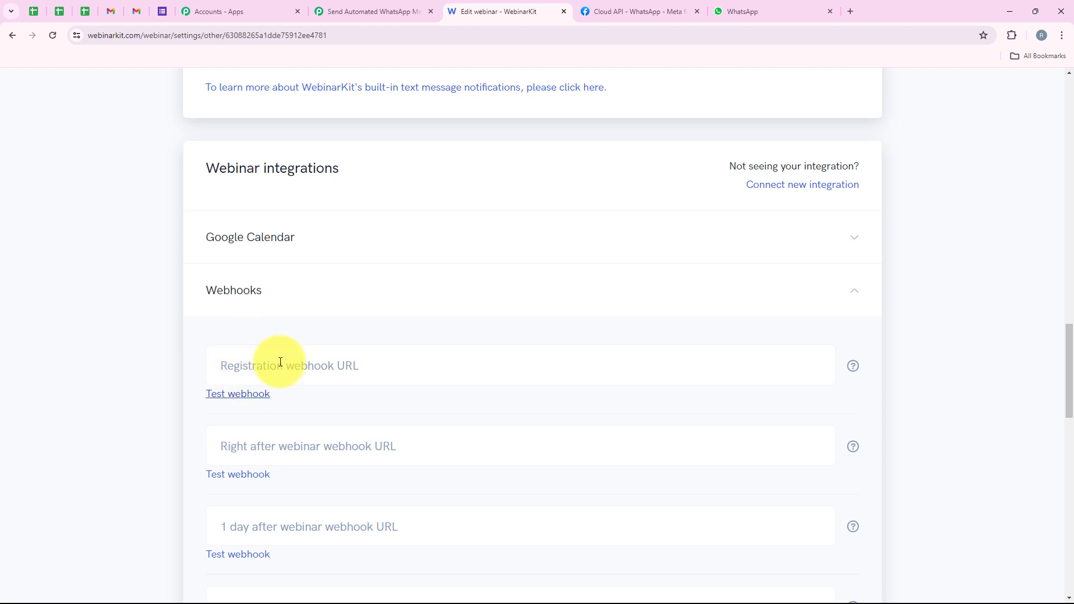
{"action": "left_click", "coordinate": [364, 376]}
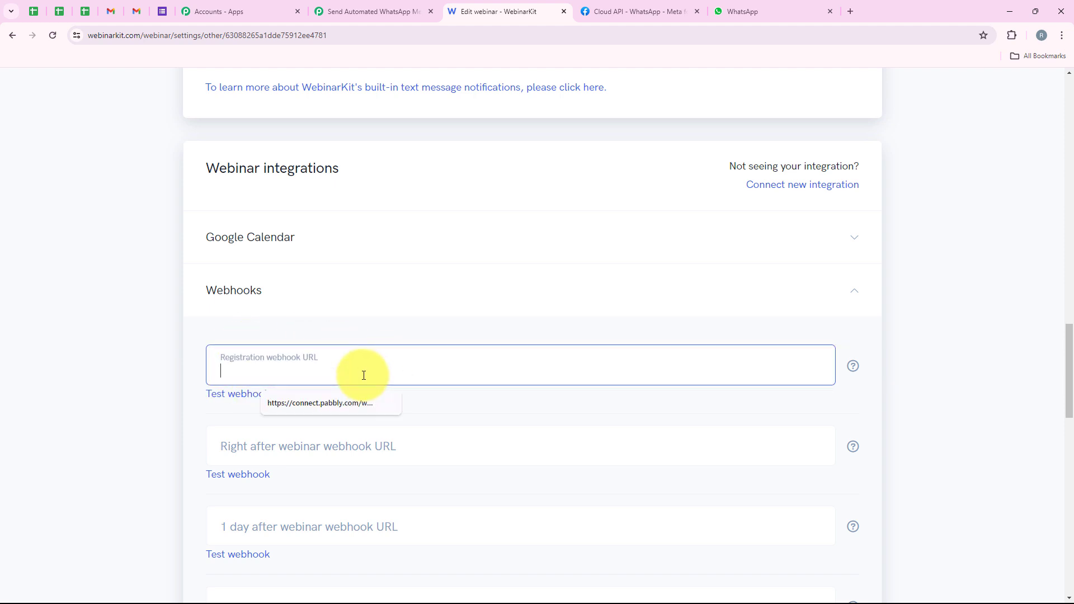
{"action": "key", "text": "ctrl+v"}
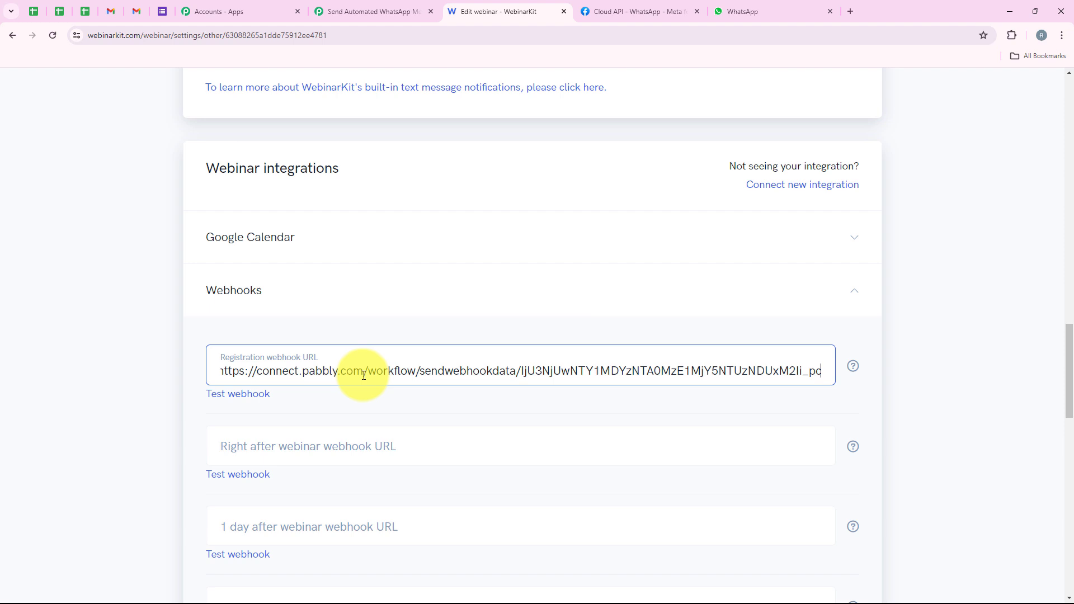
{"action": "left_click", "coordinate": [124, 359]}
Step: Save the webinar's Other settings and check the update notice
{"action": "scroll", "coordinate": [149, 450], "scroll_direction": "down", "scroll_amount": 10}
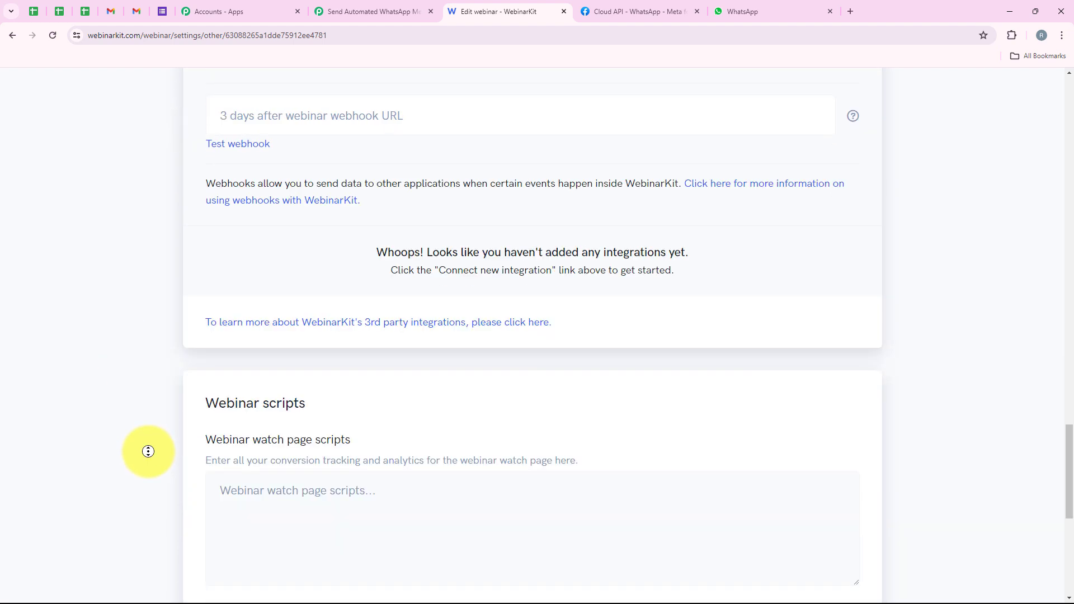
{"action": "scroll", "coordinate": [149, 452], "scroll_direction": "down", "scroll_amount": 8}
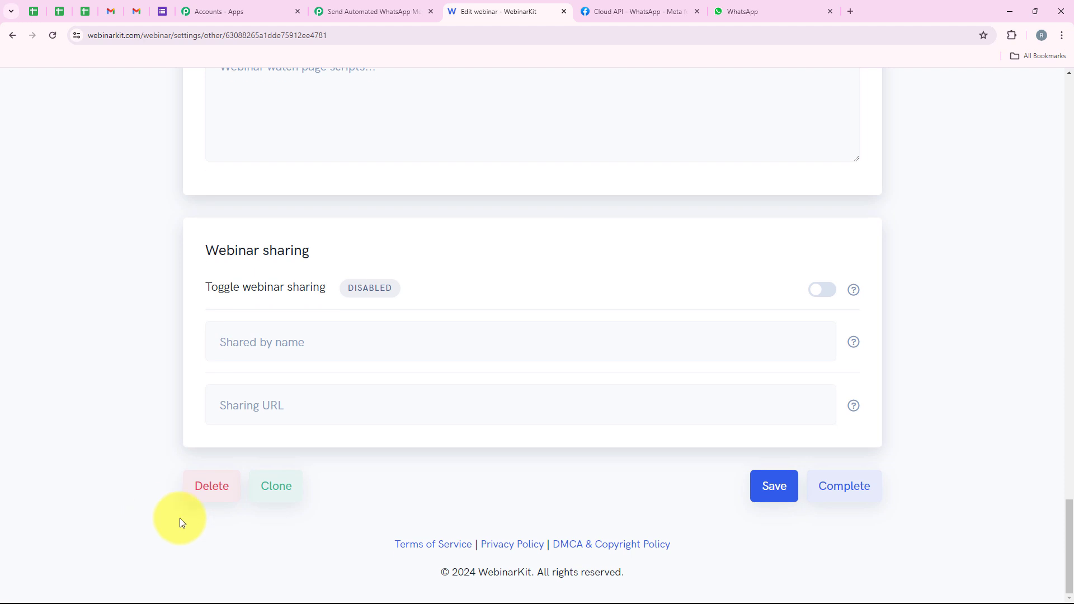
{"action": "left_click", "coordinate": [783, 498]}
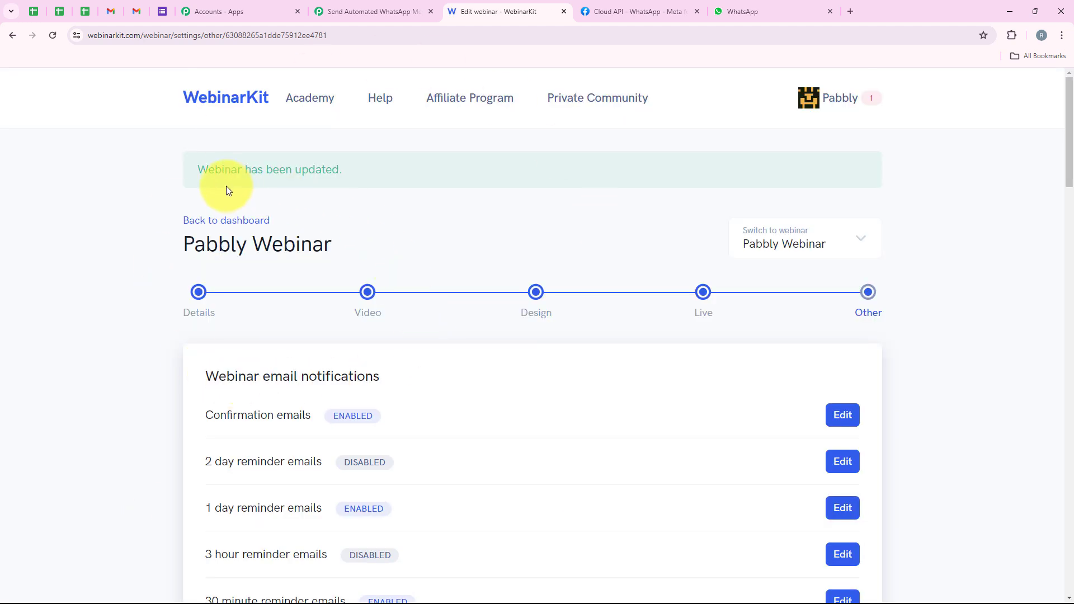
{"action": "left_click_drag", "start_coordinate": [201, 172], "coordinate": [372, 173]}
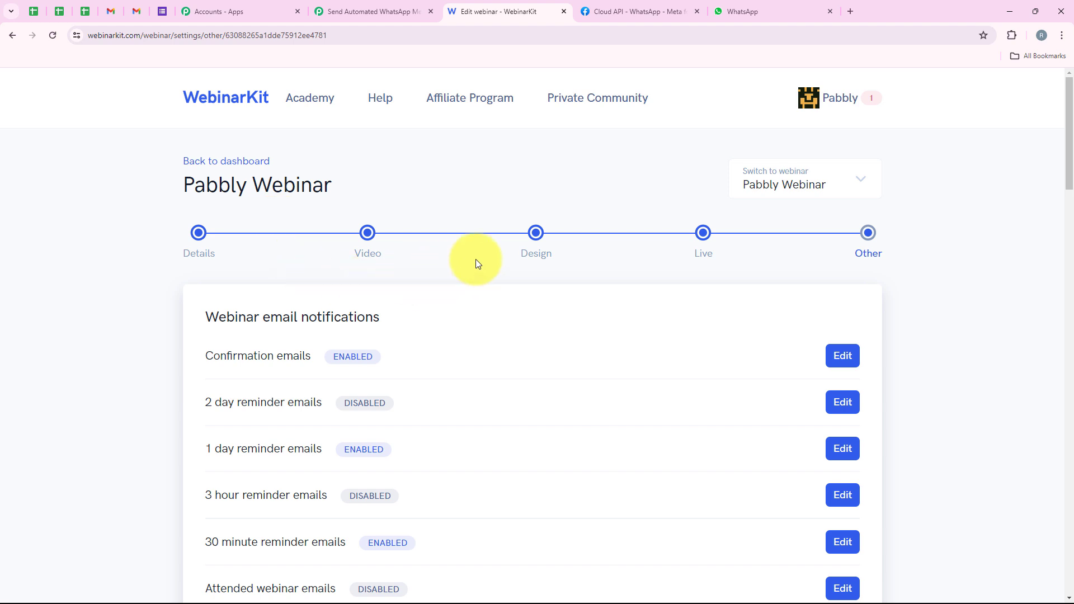
Step: Switch to the Pabbly Connect workflow and check the trigger's webhook capture status
{"action": "left_click", "coordinate": [358, 12]}
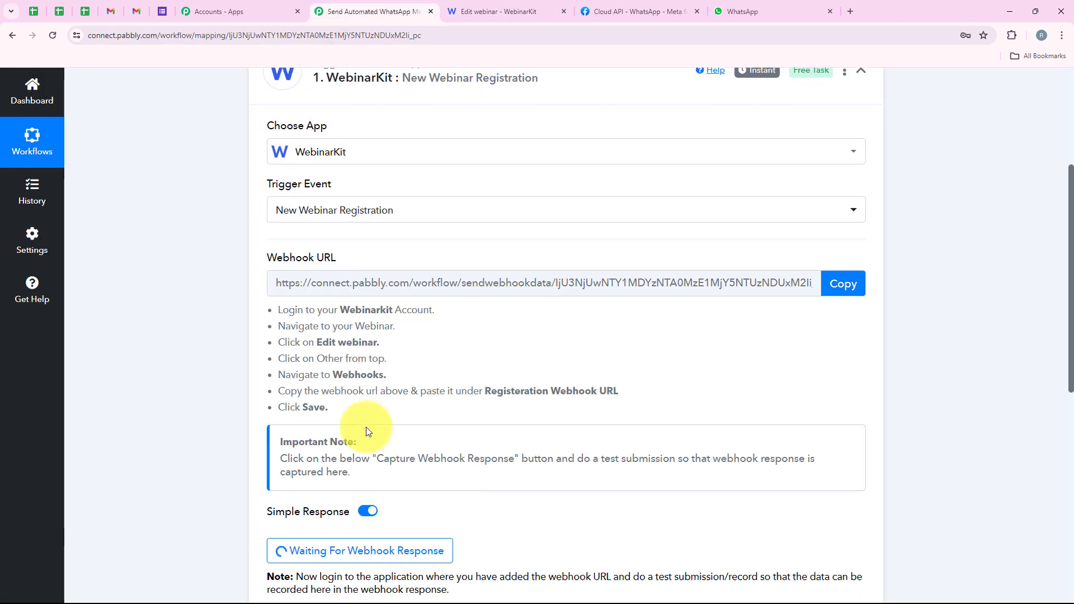
{"action": "scroll", "coordinate": [562, 304], "scroll_direction": "down", "scroll_amount": 6}
{"action": "scroll", "coordinate": [562, 304], "scroll_direction": "up", "scroll_amount": 5}
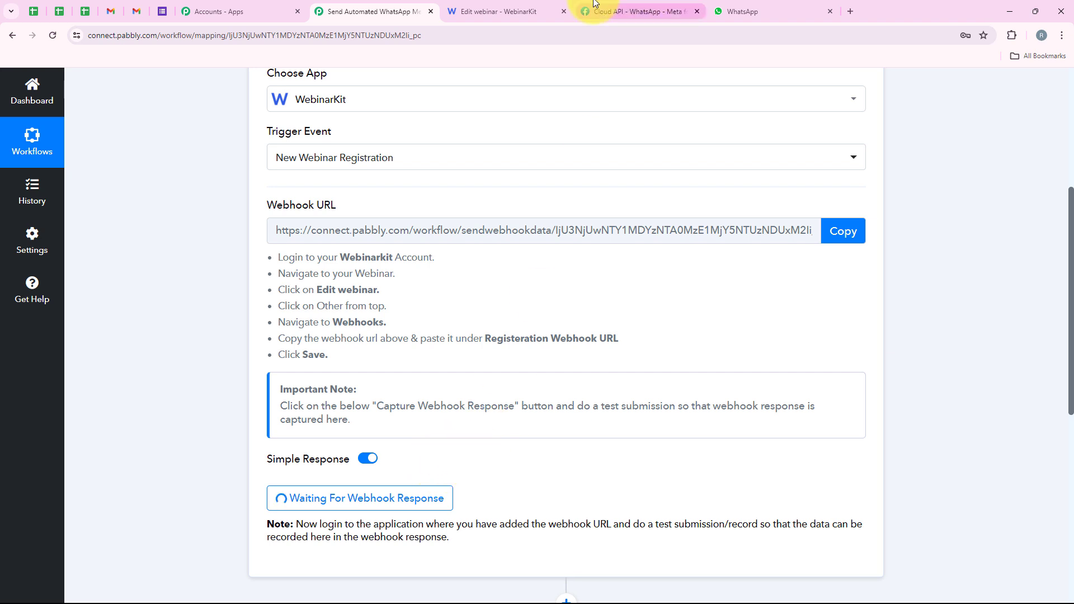
Step: Switch to WebinarKit, return to the webinars dashboard and open Pabbly Webinar's registration link
{"action": "left_click", "coordinate": [498, 11]}
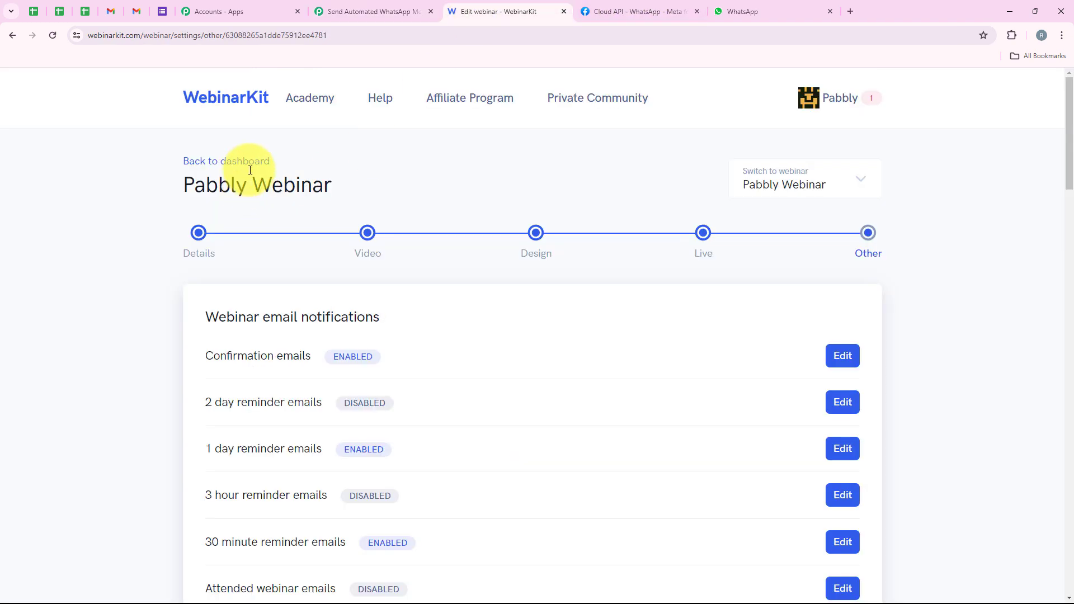
{"action": "left_click", "coordinate": [220, 172]}
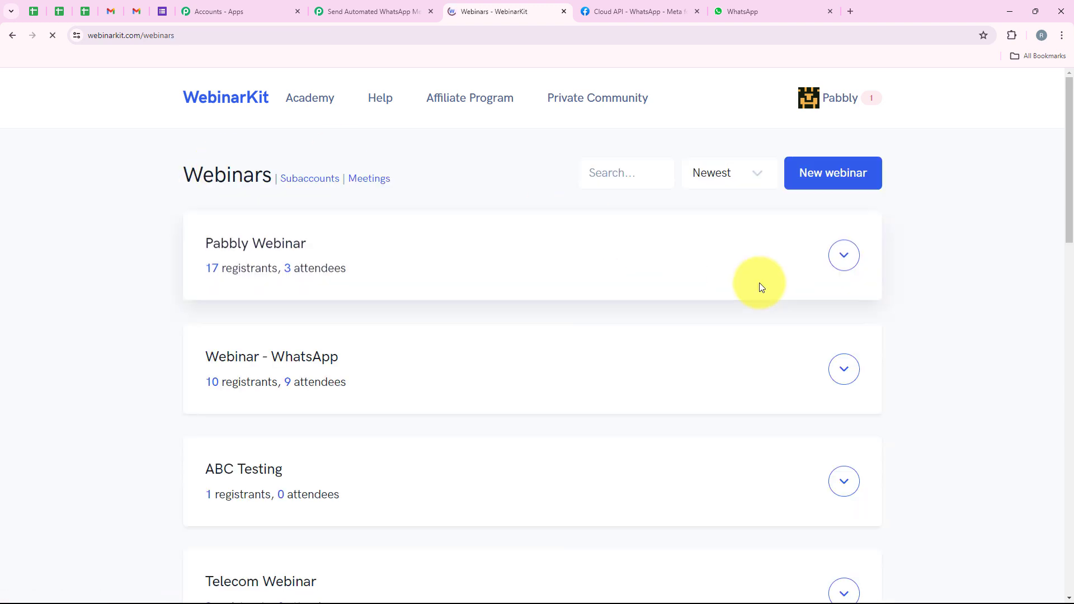
{"action": "left_click", "coordinate": [837, 263]}
{"action": "left_click", "coordinate": [825, 318]}
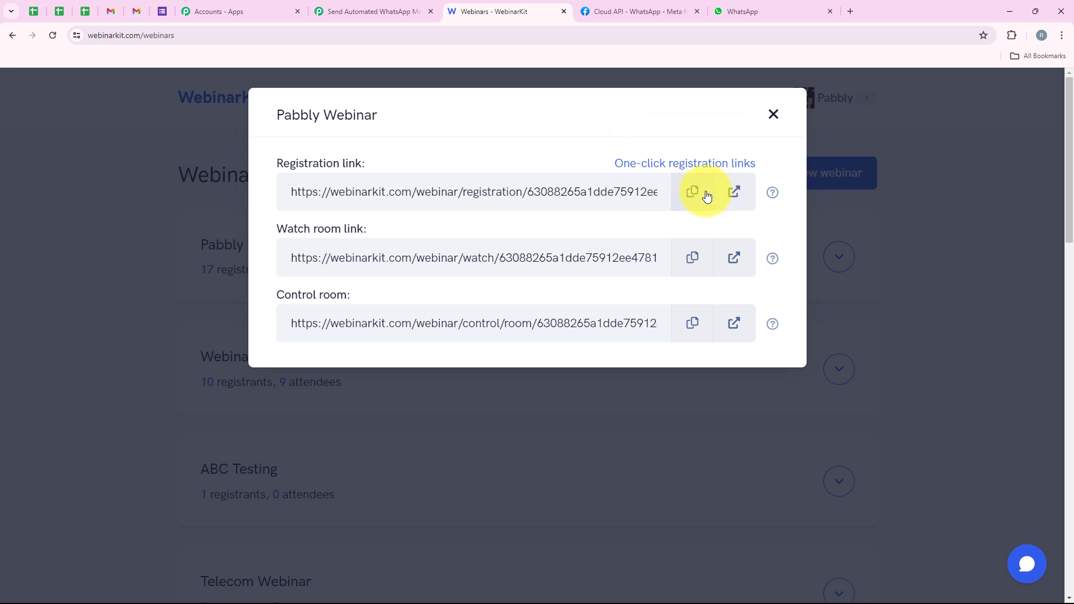
{"action": "left_click", "coordinate": [706, 196]}
{"action": "left_click", "coordinate": [734, 192]}
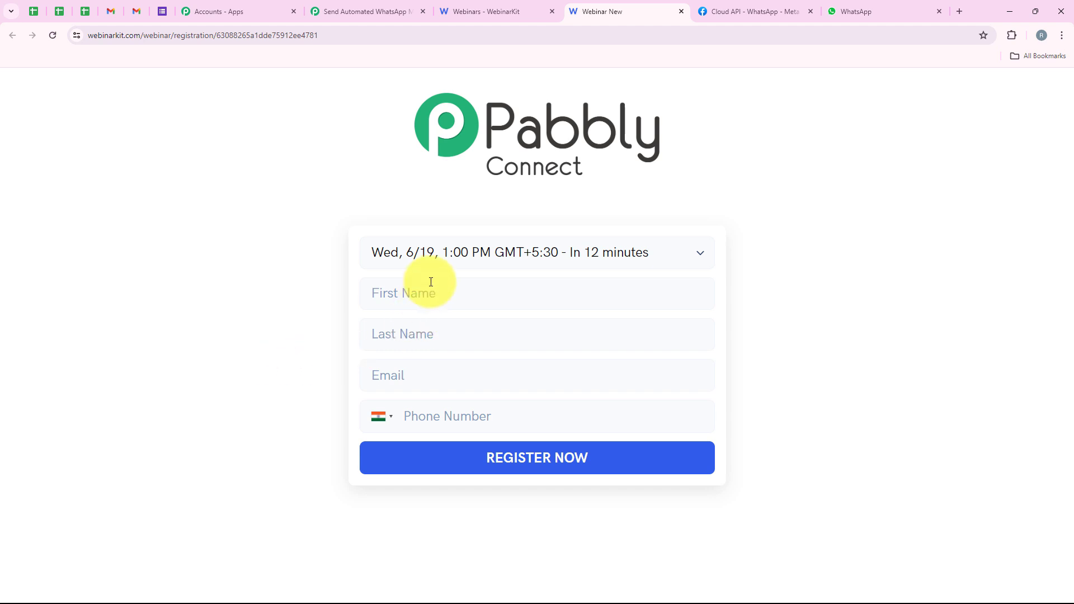
Step: Register for the Thu, 6/20, 9:30 PM session, filling in the saved demo contact's name, email and phone number
{"action": "left_click", "coordinate": [424, 264]}
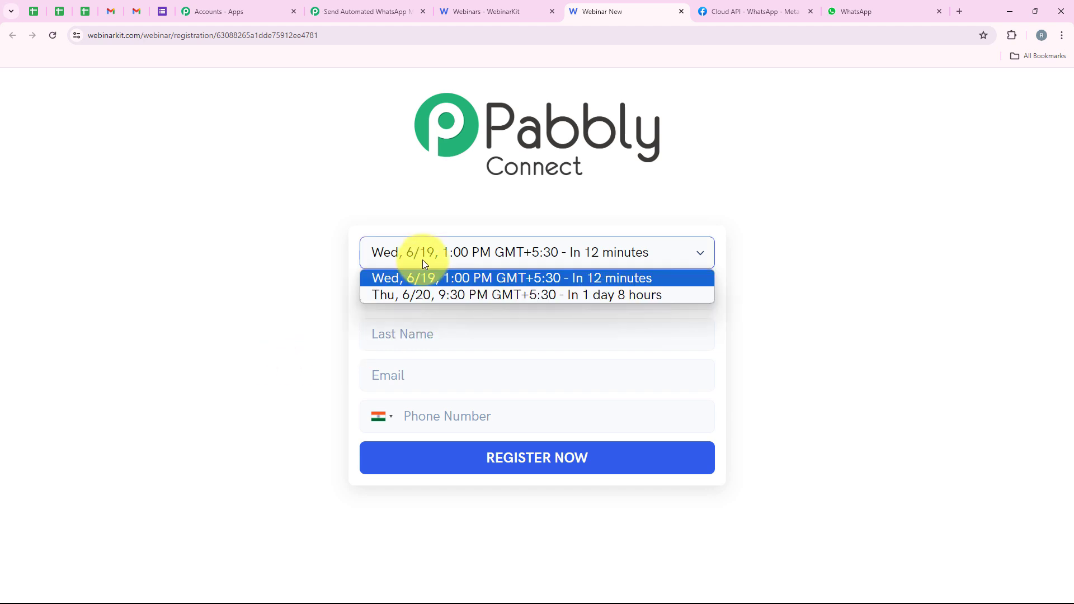
{"action": "left_click", "coordinate": [389, 294]}
{"action": "left_click", "coordinate": [384, 292]}
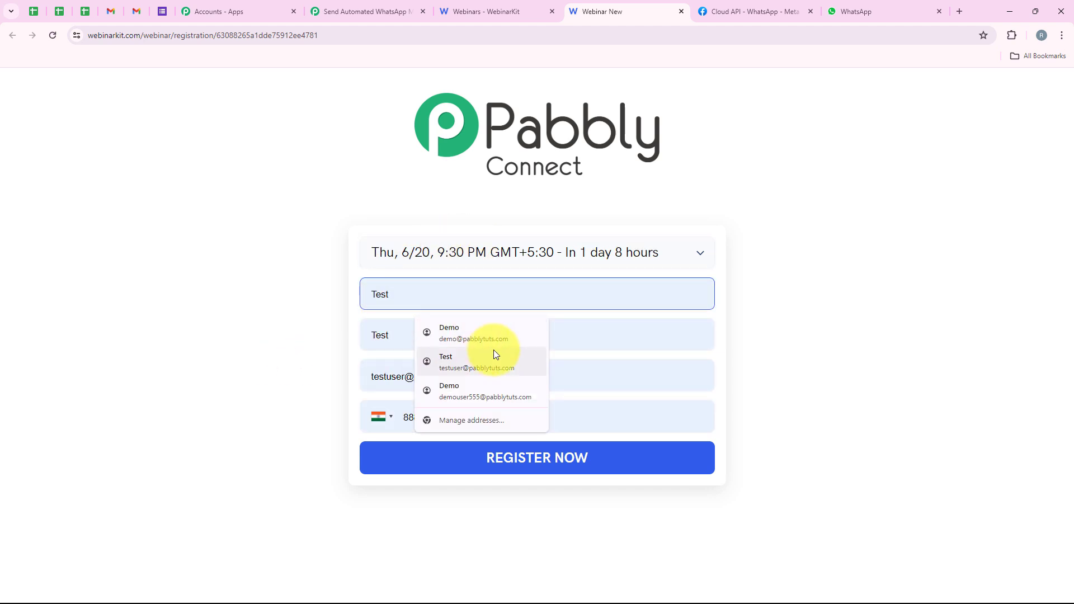
{"action": "left_click", "coordinate": [442, 336]}
{"action": "left_click", "coordinate": [440, 340]}
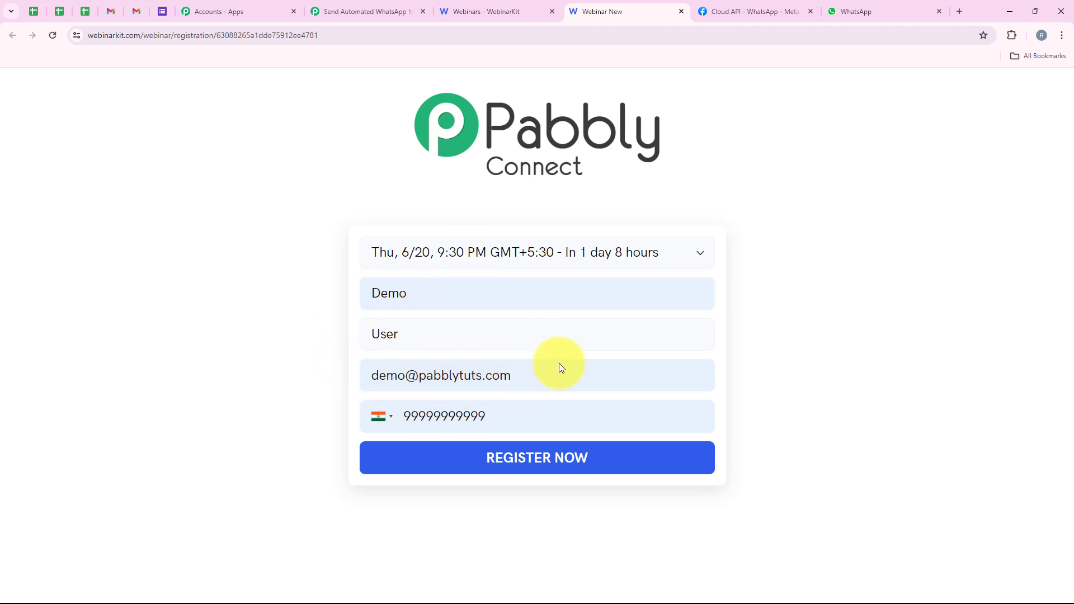
{"action": "left_click_drag", "start_coordinate": [527, 427], "coordinate": [395, 427]}
{"action": "left_click", "coordinate": [216, 377]}
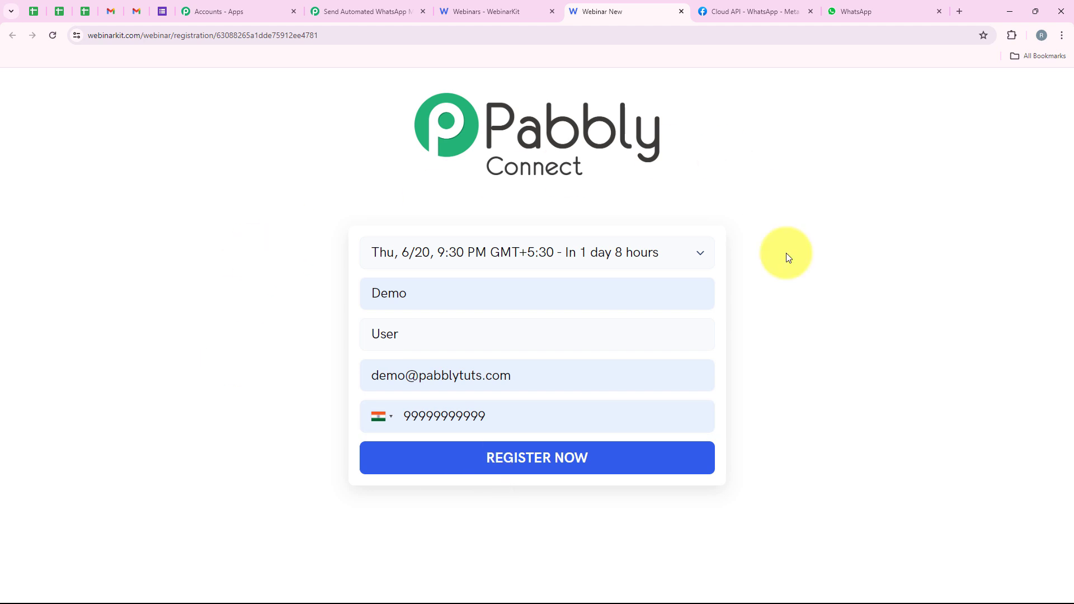
{"action": "left_click", "coordinate": [598, 460]}
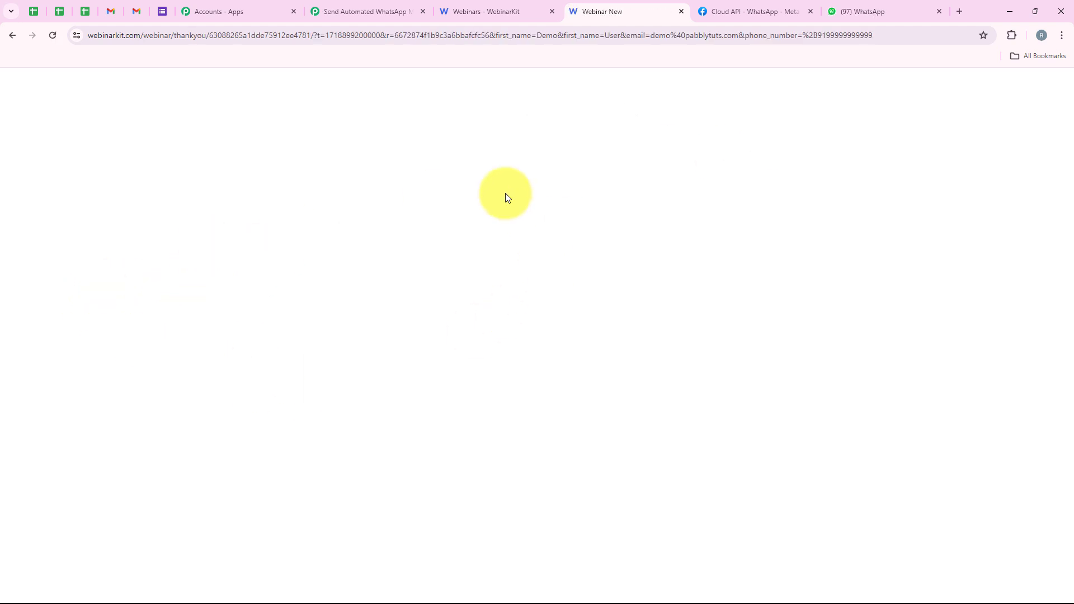
Step: Switch to the Pabbly Connect workflow and examine the trigger's captured webhook response
{"action": "left_click", "coordinate": [371, 18]}
{"action": "scroll", "coordinate": [392, 217], "scroll_direction": "down", "scroll_amount": 2}
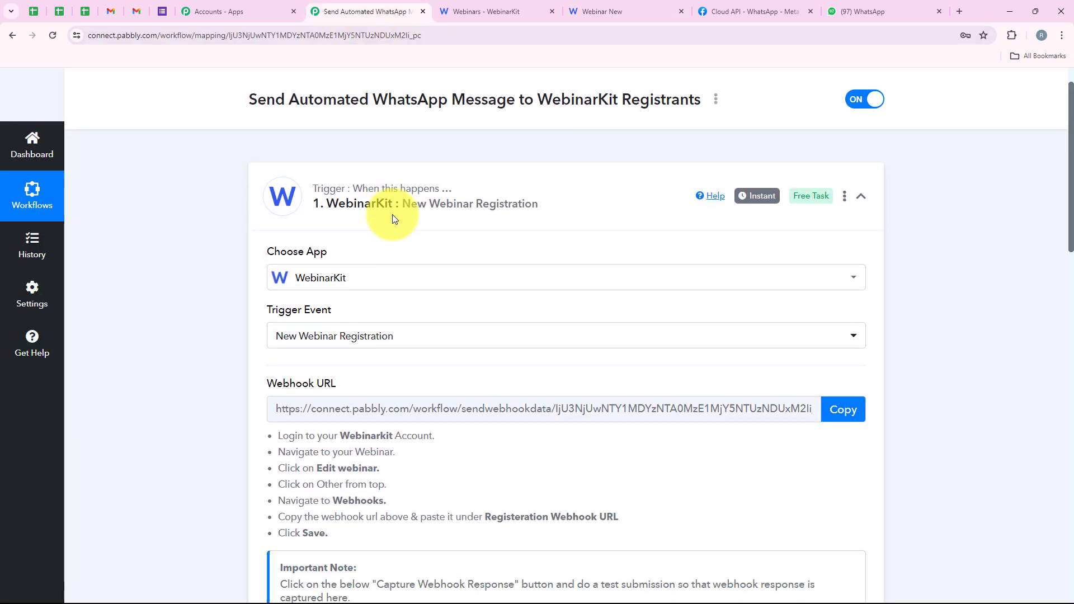
{"action": "scroll", "coordinate": [393, 218], "scroll_direction": "down", "scroll_amount": 5}
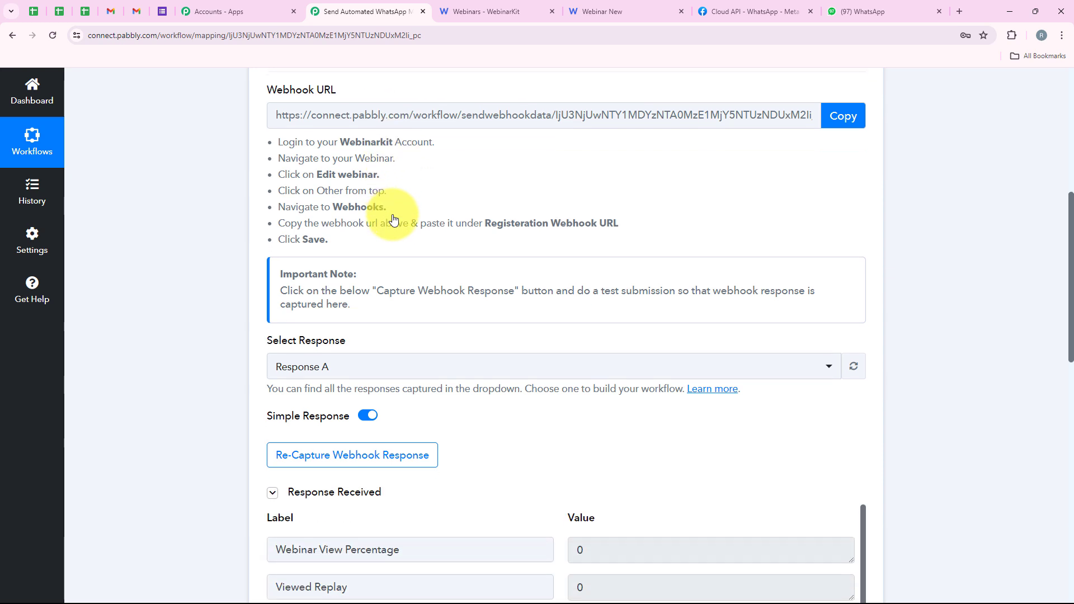
{"action": "scroll", "coordinate": [393, 219], "scroll_direction": "down", "scroll_amount": 8}
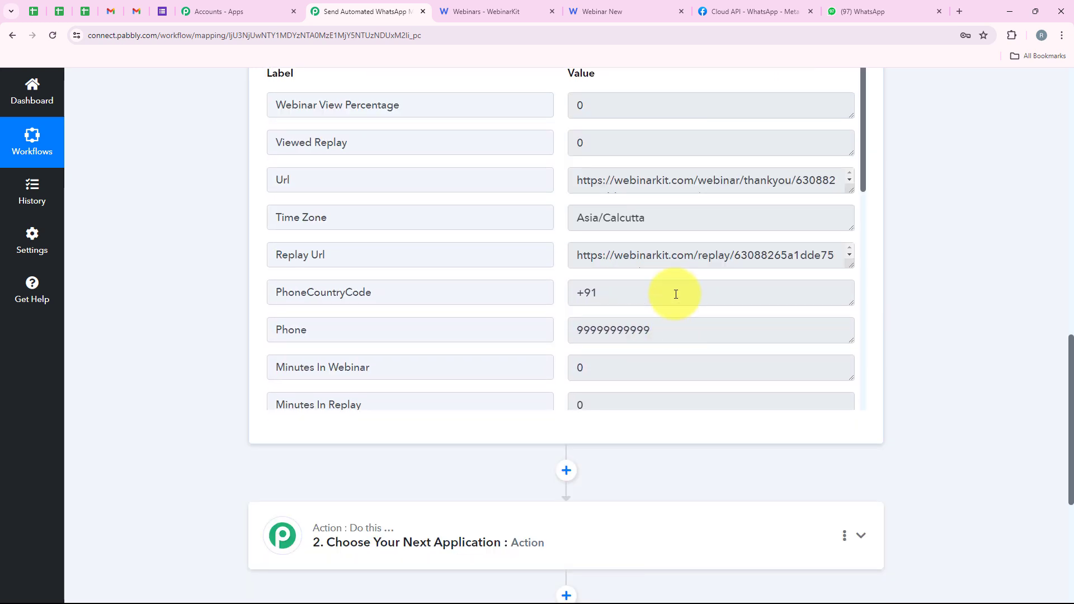
{"action": "scroll", "coordinate": [676, 294], "scroll_direction": "down", "scroll_amount": 2}
{"action": "scroll", "coordinate": [930, 300], "scroll_direction": "up", "scroll_amount": 2}
{"action": "scroll", "coordinate": [811, 311], "scroll_direction": "down", "scroll_amount": 2}
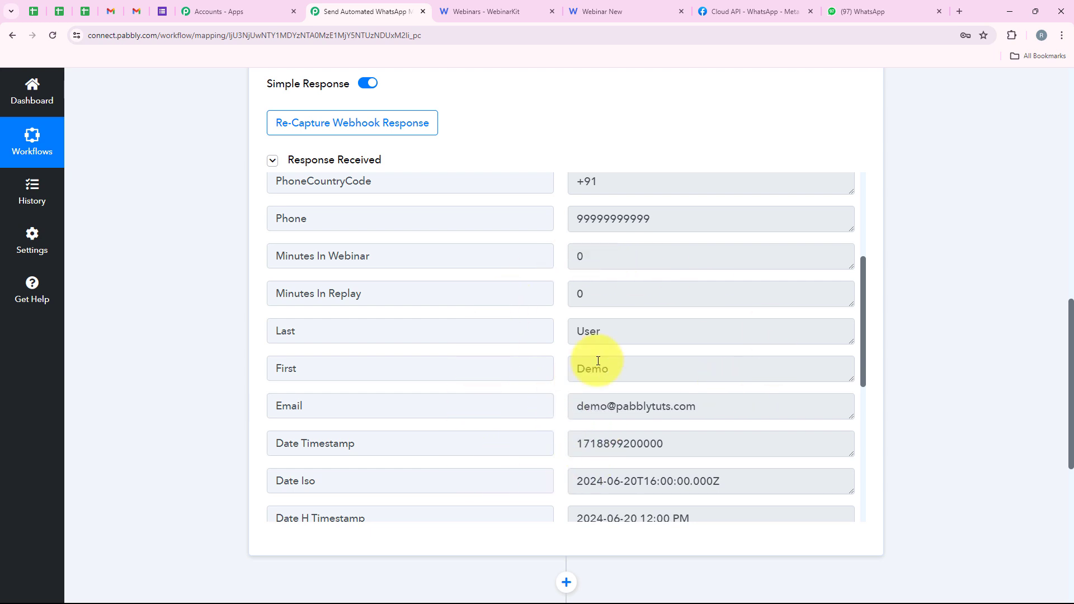
Step: Check the registrant's name, email, phone, country code and time zone in the received response
{"action": "left_click", "coordinate": [638, 377]}
{"action": "left_click", "coordinate": [615, 330]}
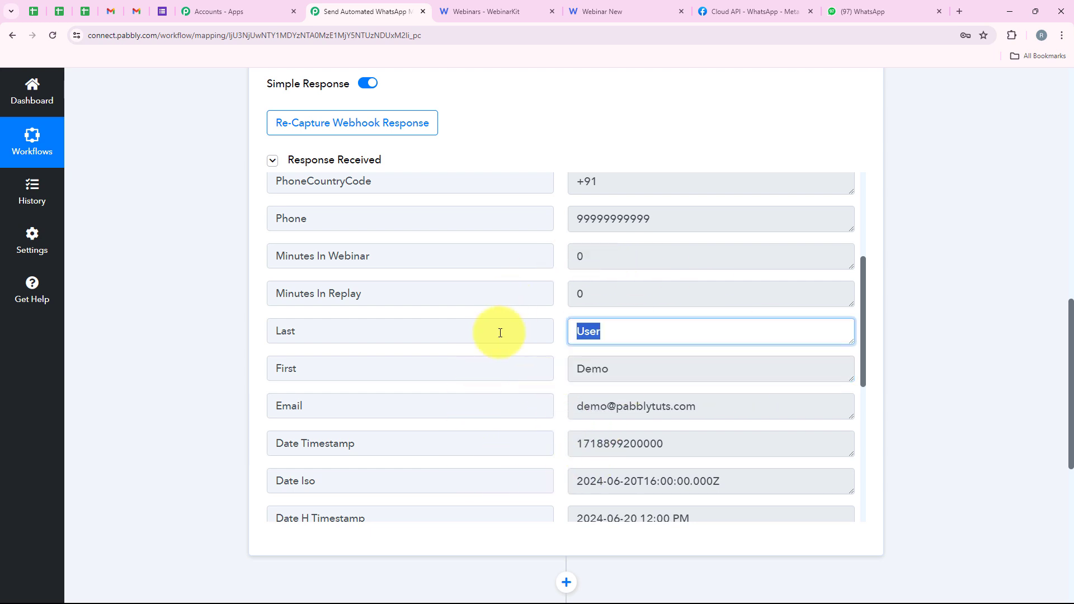
{"action": "left_click", "coordinate": [727, 414]}
{"action": "scroll", "coordinate": [587, 380], "scroll_direction": "up", "scroll_amount": 4}
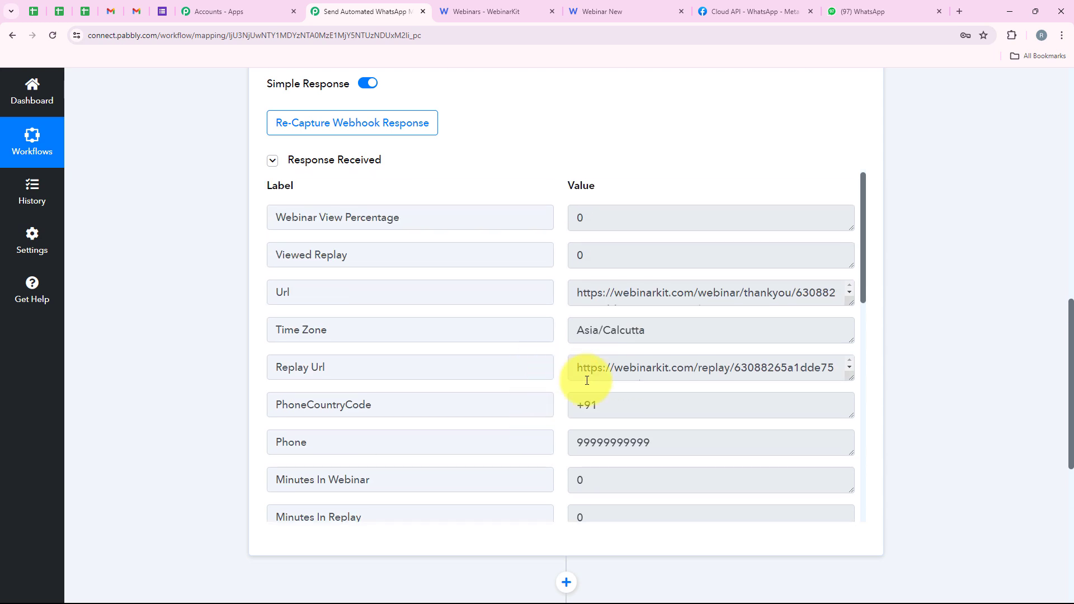
{"action": "left_click", "coordinate": [568, 442]}
{"action": "left_click", "coordinate": [604, 407]}
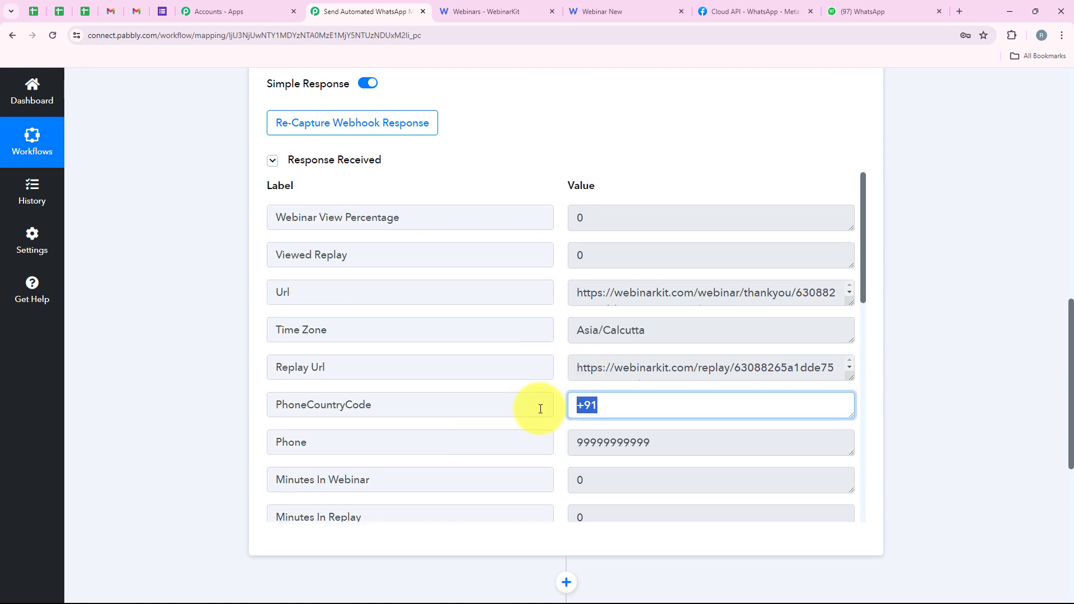
{"action": "left_click", "coordinate": [660, 332]}
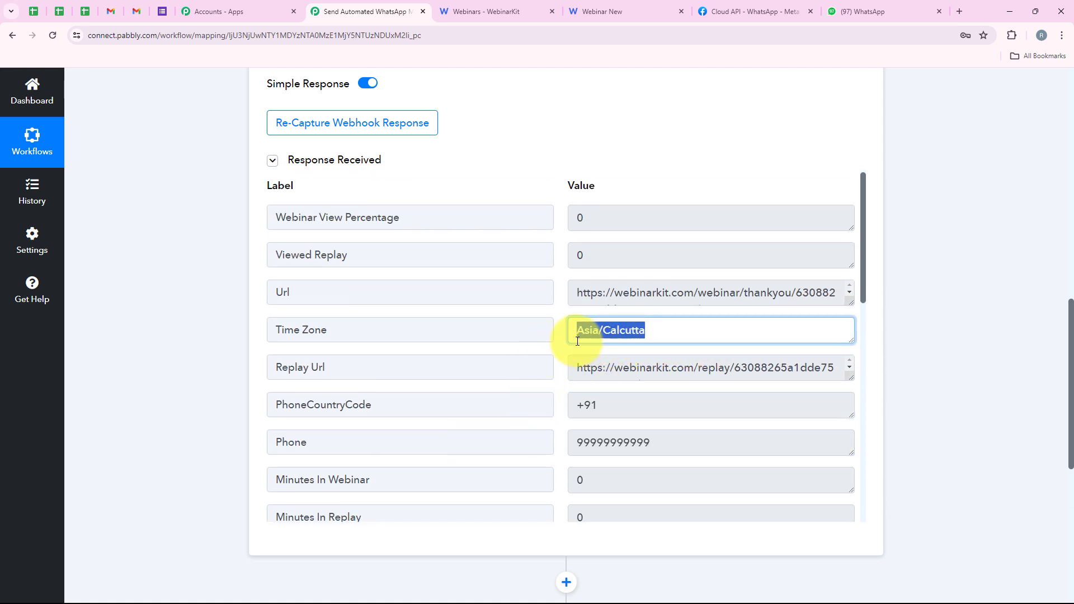
Step: Examine the webinar date and timestamp fields in the received response
{"action": "scroll", "coordinate": [590, 364], "scroll_direction": "down", "scroll_amount": 4}
{"action": "scroll", "coordinate": [576, 402], "scroll_direction": "down", "scroll_amount": 4}
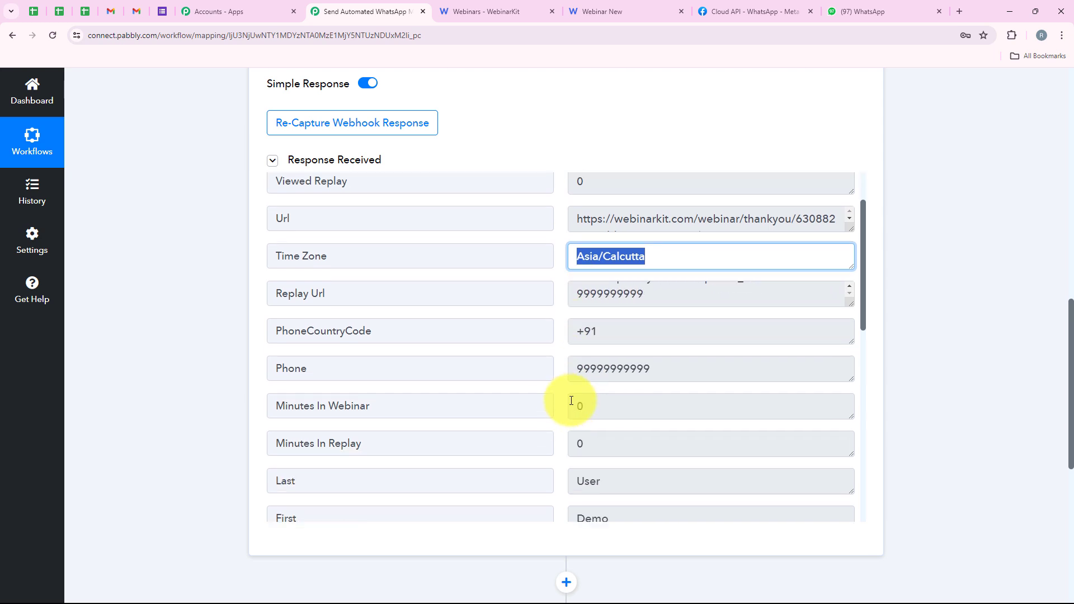
{"action": "scroll", "coordinate": [559, 437], "scroll_direction": "down", "scroll_amount": 7}
{"action": "scroll", "coordinate": [671, 386], "scroll_direction": "up", "scroll_amount": 3}
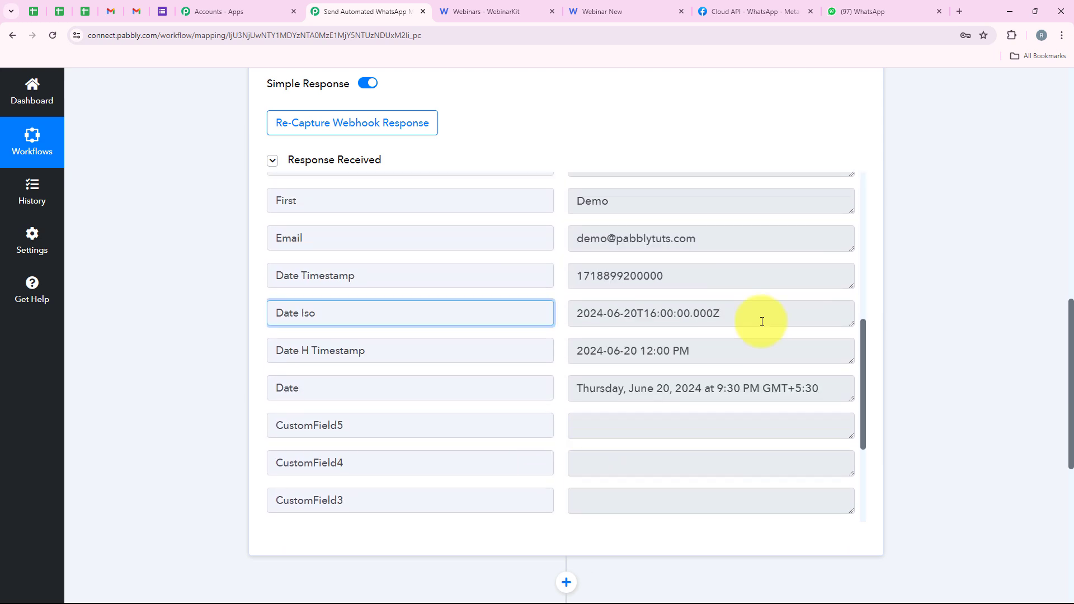
{"action": "left_click", "coordinate": [760, 318]}
{"action": "scroll", "coordinate": [696, 355], "scroll_direction": "up", "scroll_amount": 5}
{"action": "scroll", "coordinate": [942, 219], "scroll_direction": "down", "scroll_amount": 1}
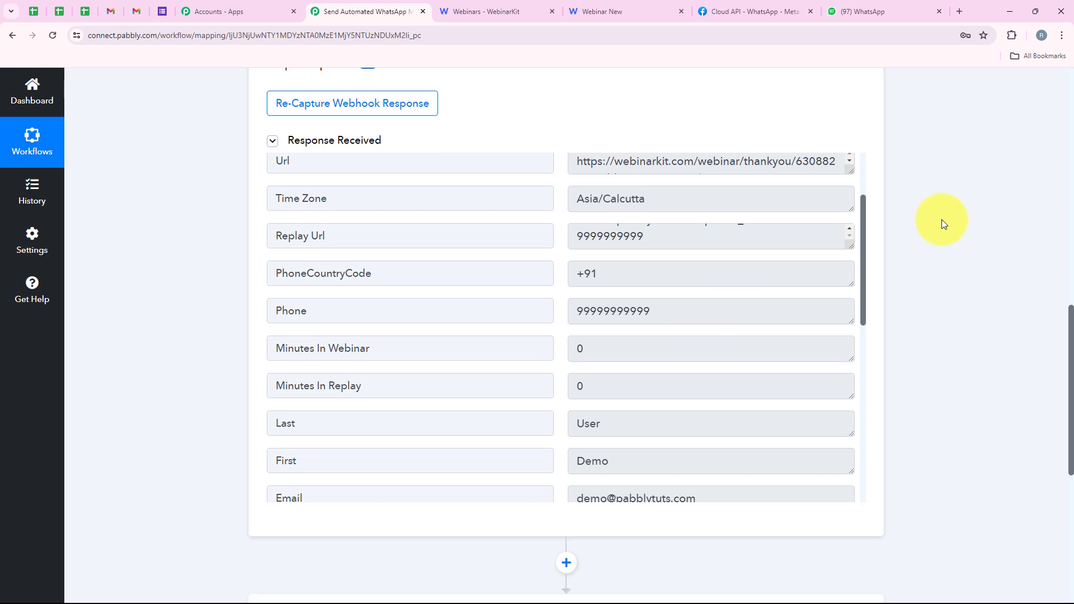
Step: Collapse the WebinarKit trigger step of the workflow
{"action": "scroll", "coordinate": [941, 219], "scroll_direction": "up", "scroll_amount": 3}
{"action": "middle_click", "coordinate": [942, 219]}
{"action": "scroll", "coordinate": [941, 167], "scroll_direction": "up", "scroll_amount": 10}
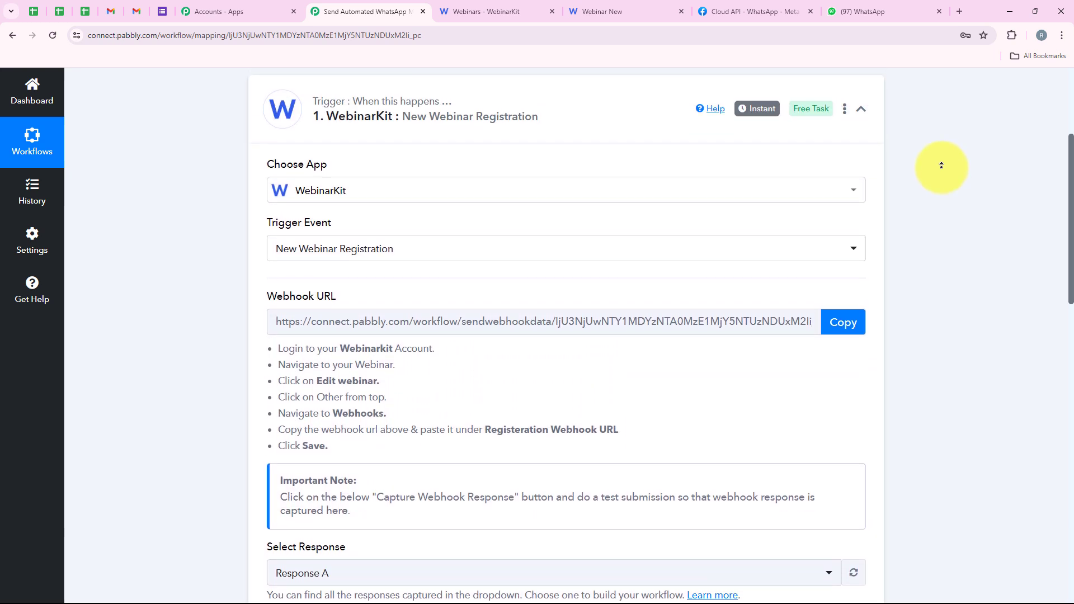
{"action": "middle_click", "coordinate": [942, 167]}
{"action": "left_click", "coordinate": [547, 232]}
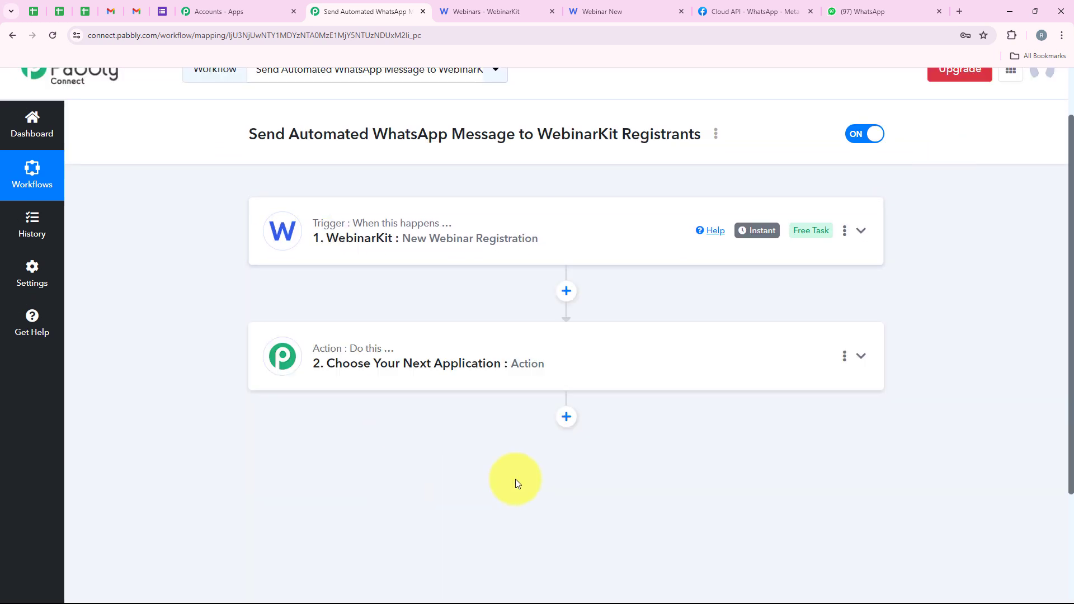
Step: Choose Date/Time Formatter (Pabbly) as the app for the workflow's second step
{"action": "left_click", "coordinate": [495, 360]}
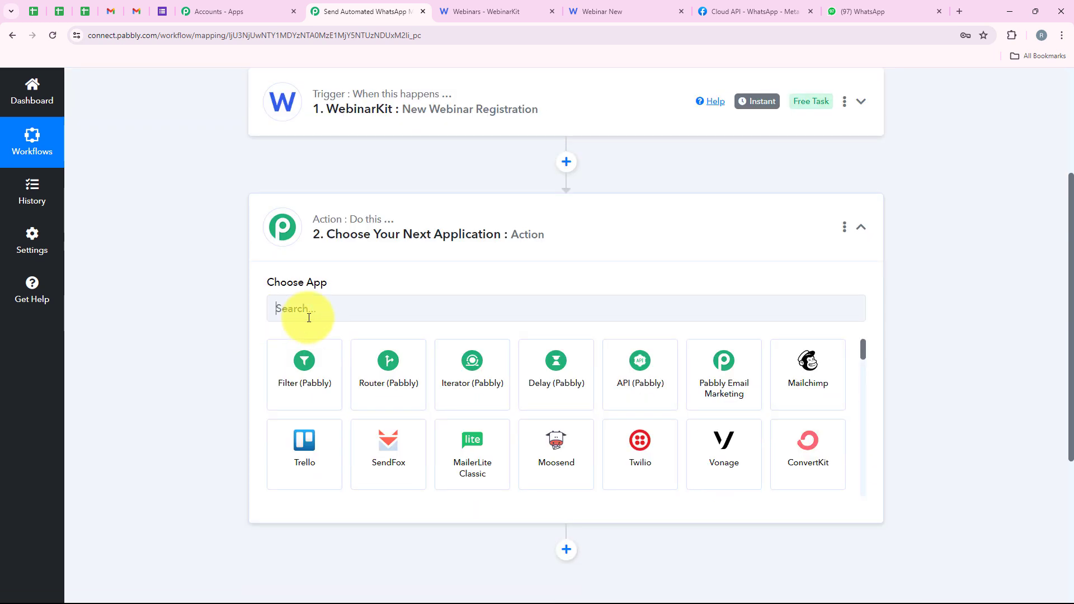
{"action": "left_click", "coordinate": [309, 317]}
{"action": "type", "text": "Date"}
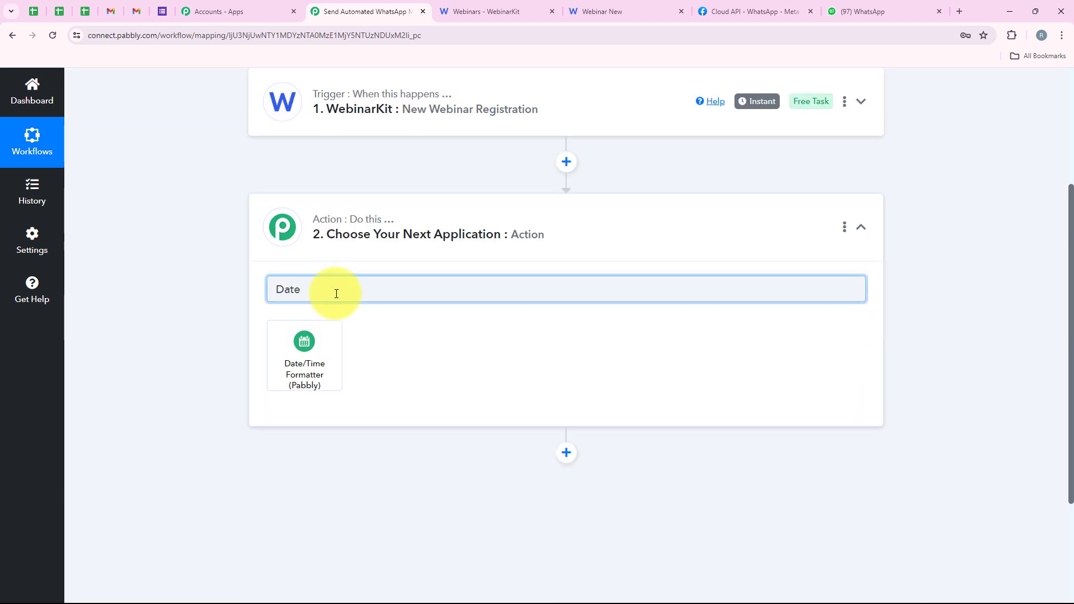
{"action": "left_click", "coordinate": [316, 348]}
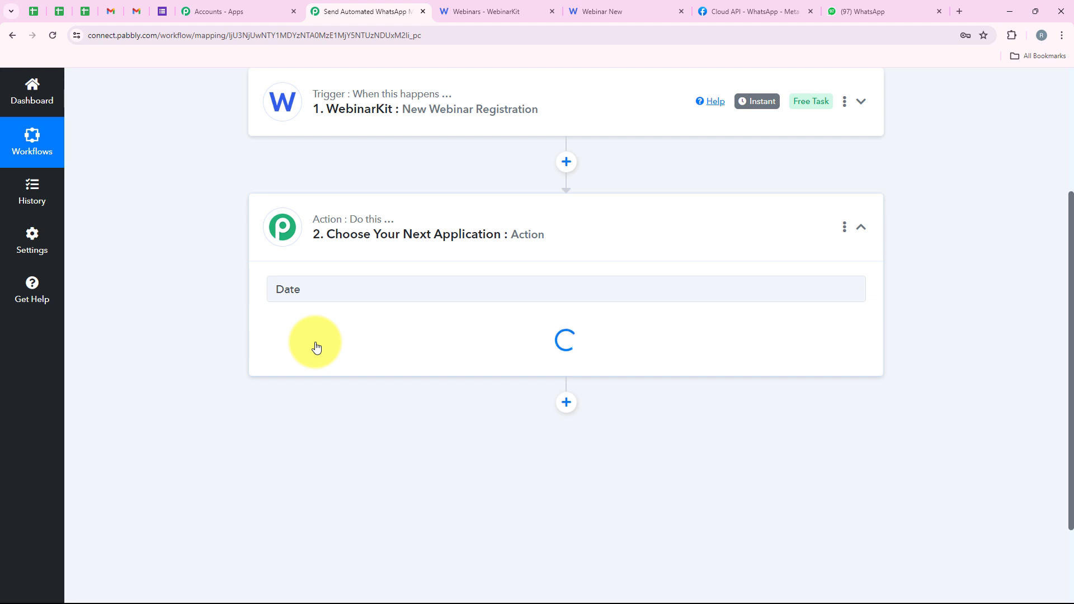
Step: Set the formatter's action event to Format Date with Time Zone and connect it
{"action": "left_click_drag", "start_coordinate": [265, 339], "coordinate": [347, 343]}
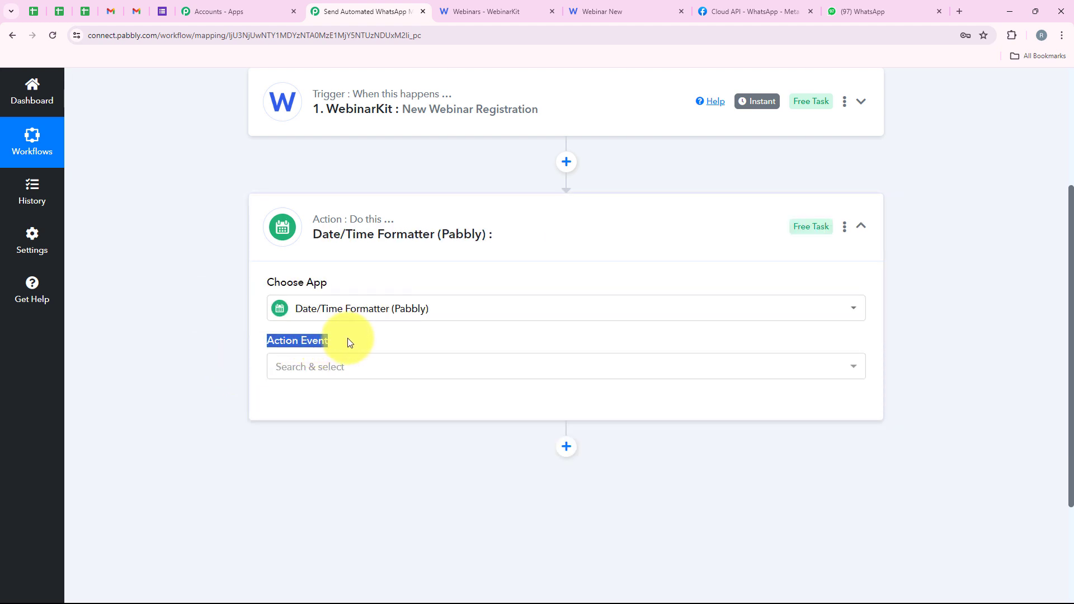
{"action": "left_click", "coordinate": [357, 380]}
{"action": "left_click", "coordinate": [297, 174]}
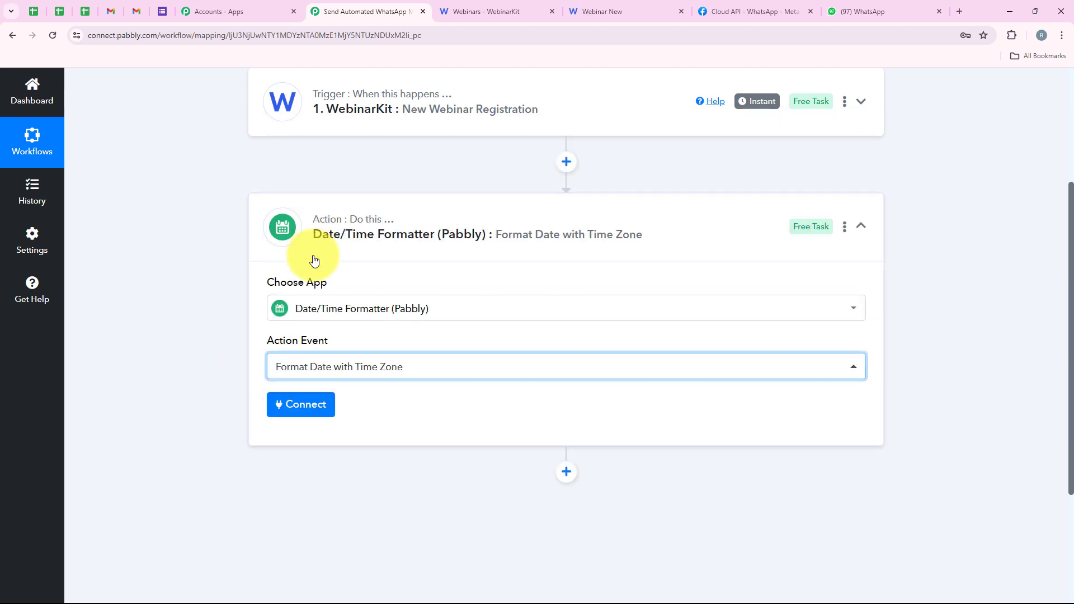
{"action": "left_click", "coordinate": [324, 403]}
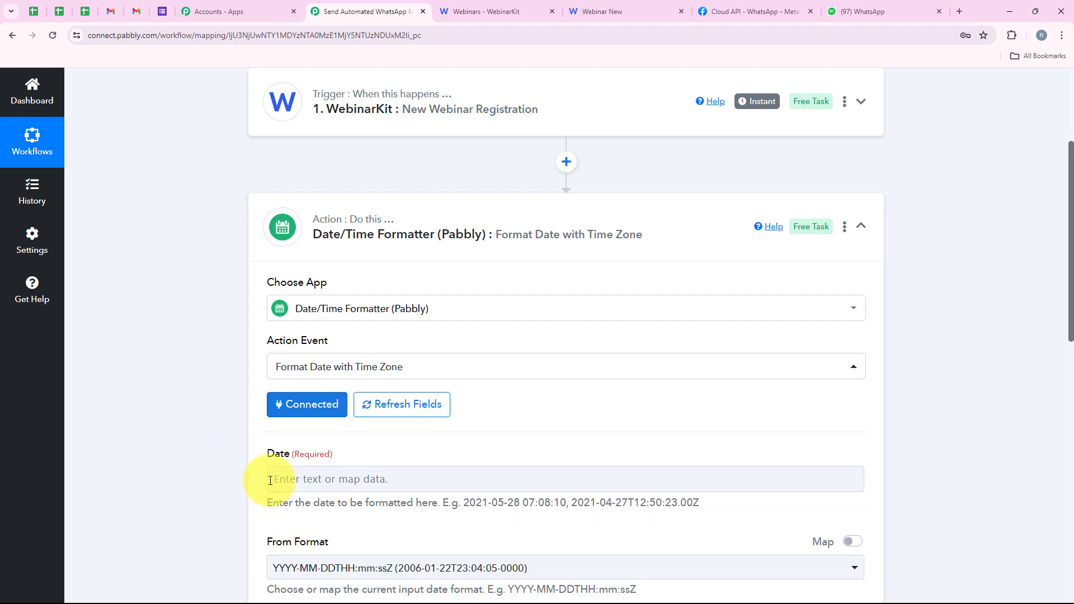
{"action": "scroll", "coordinate": [212, 360], "scroll_direction": "down", "scroll_amount": 4}
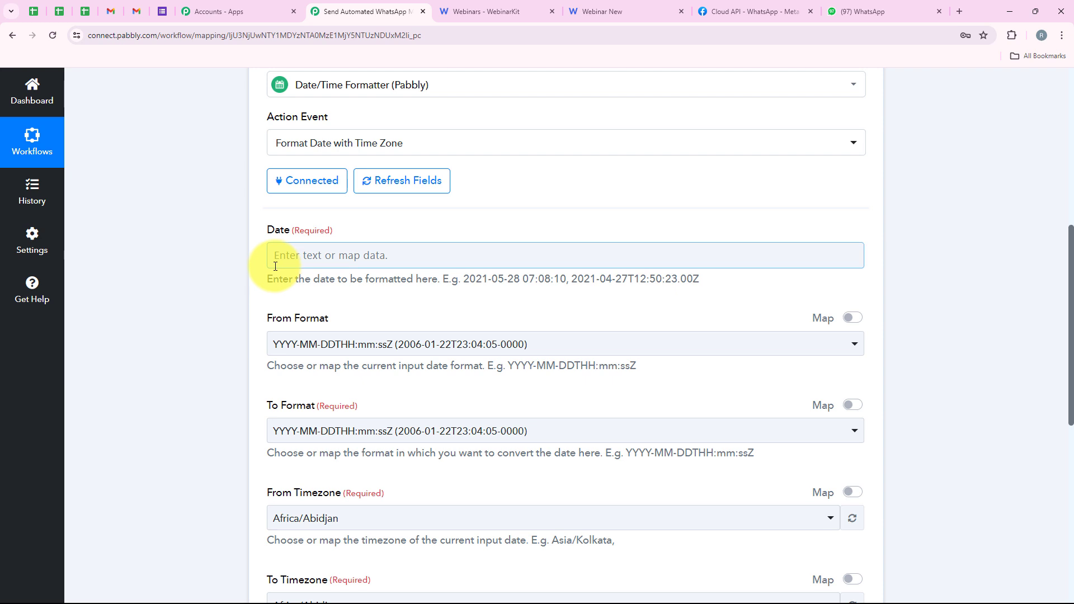
Step: Examine the WebinarKit registration data available for mapping into the Date field
{"action": "left_click", "coordinate": [352, 256]}
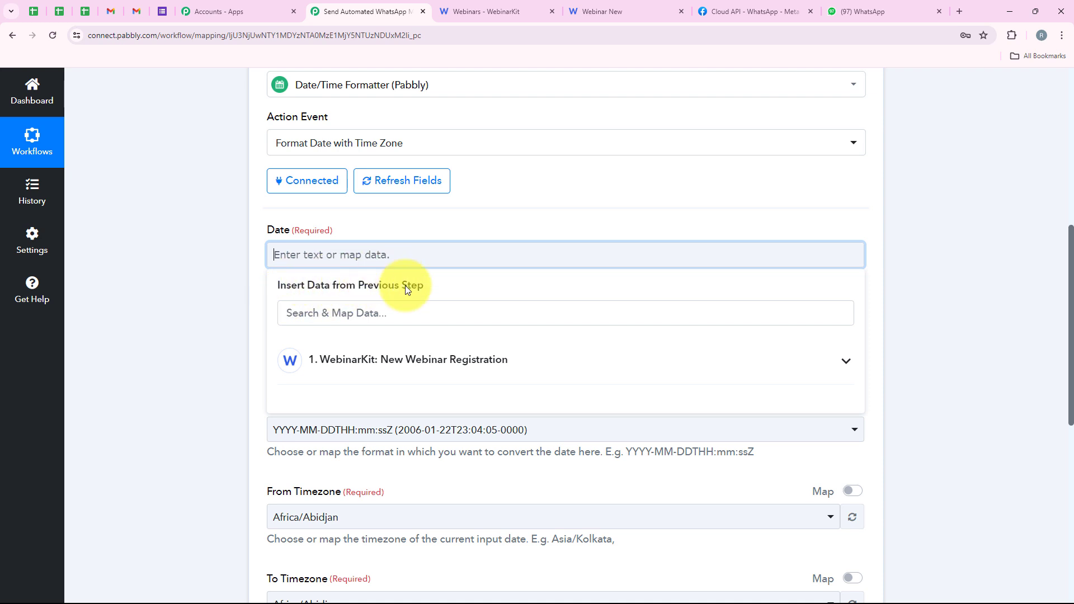
{"action": "left_click", "coordinate": [194, 223]}
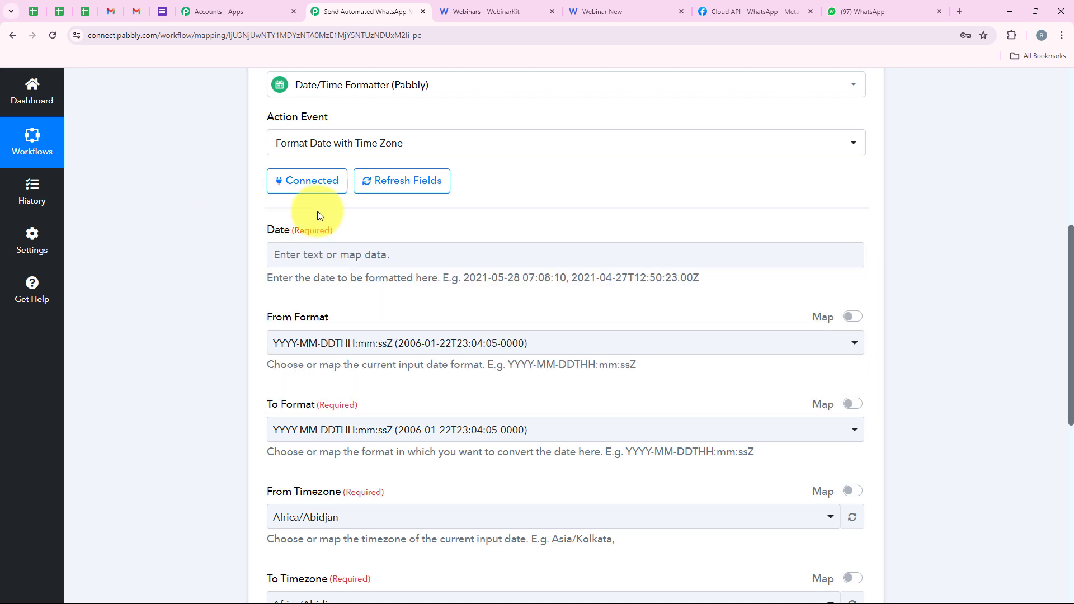
{"action": "left_click", "coordinate": [333, 253]}
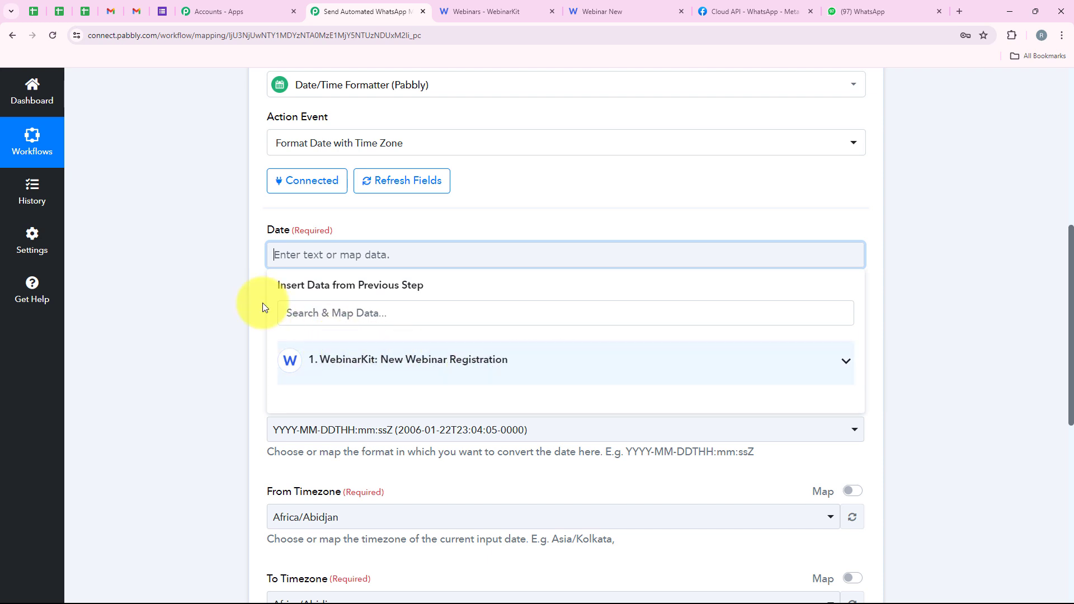
{"action": "left_click", "coordinate": [356, 367]}
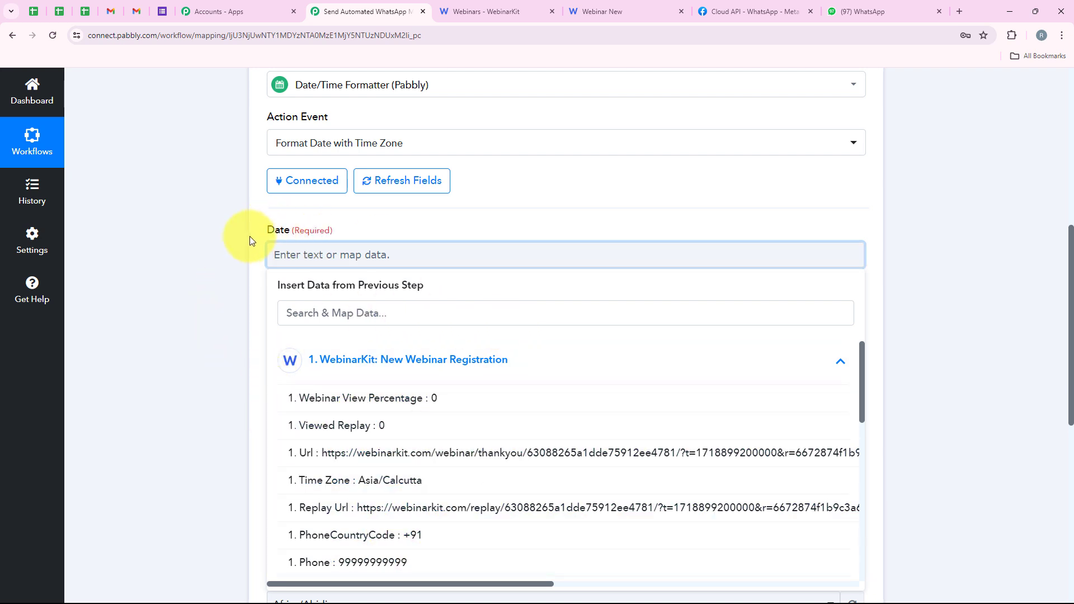
{"action": "left_click", "coordinate": [242, 265]}
Step: Try the fixed date "22 June" in the Date field and clear it
{"action": "left_click", "coordinate": [347, 252]}
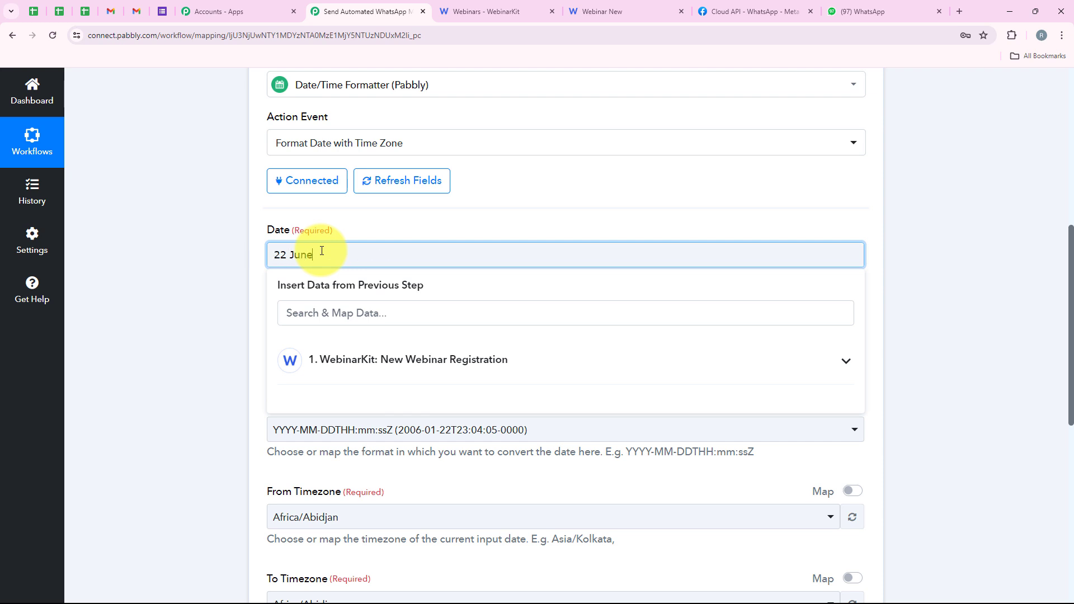
{"action": "type", "text": "22 June"}
{"action": "left_click", "coordinate": [206, 286]}
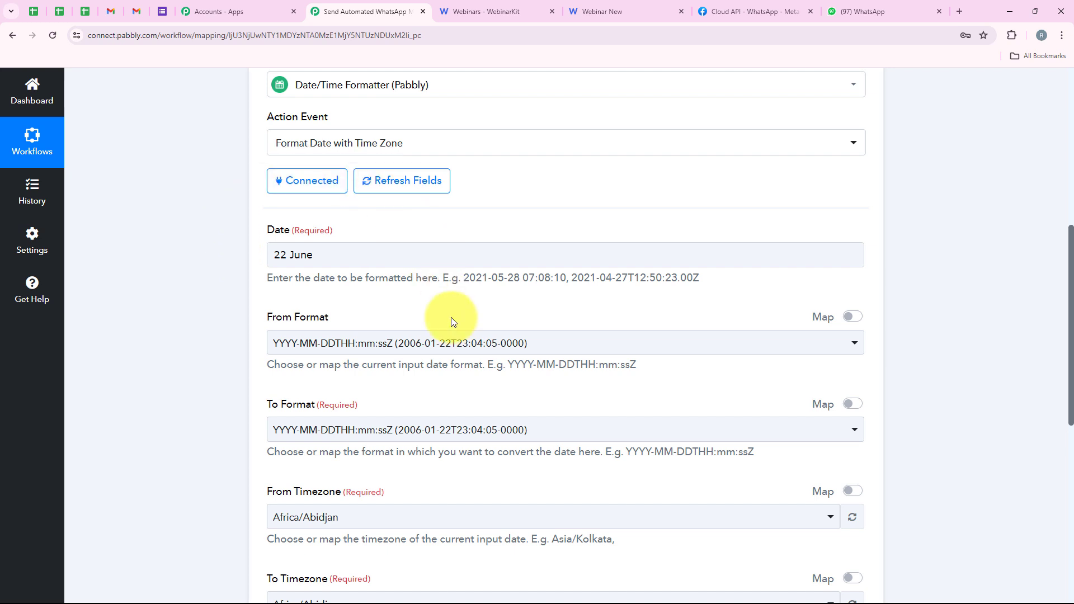
{"action": "left_click_drag", "start_coordinate": [351, 250], "coordinate": [272, 251]}
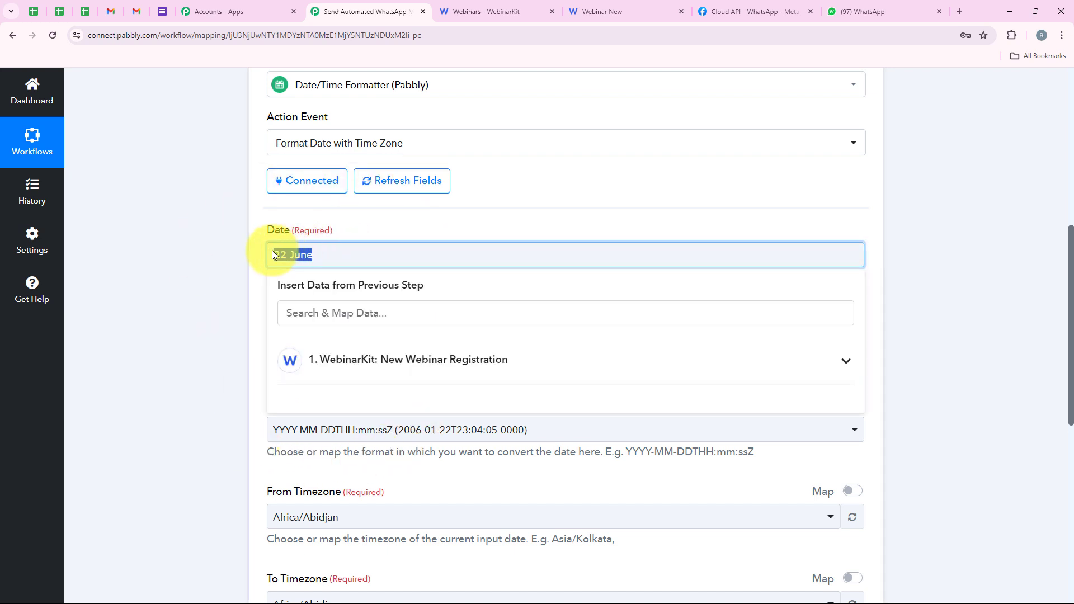
{"action": "key", "text": "BackSpace"}
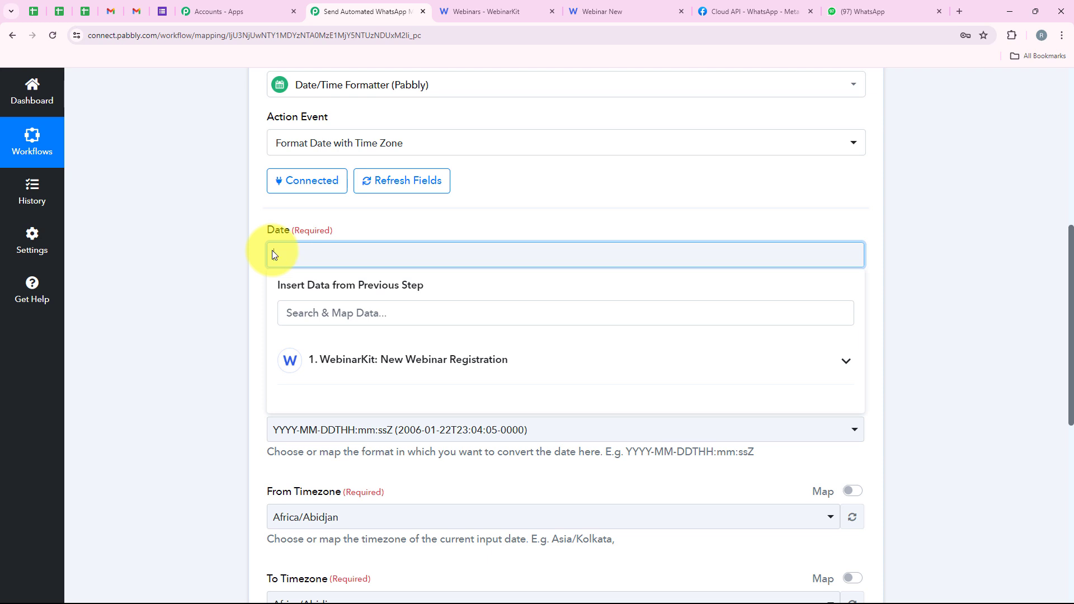
Step: Map the Date field to the Date Iso value from the WebinarKit New Webinar Registration trigger
{"action": "left_click", "coordinate": [439, 360]}
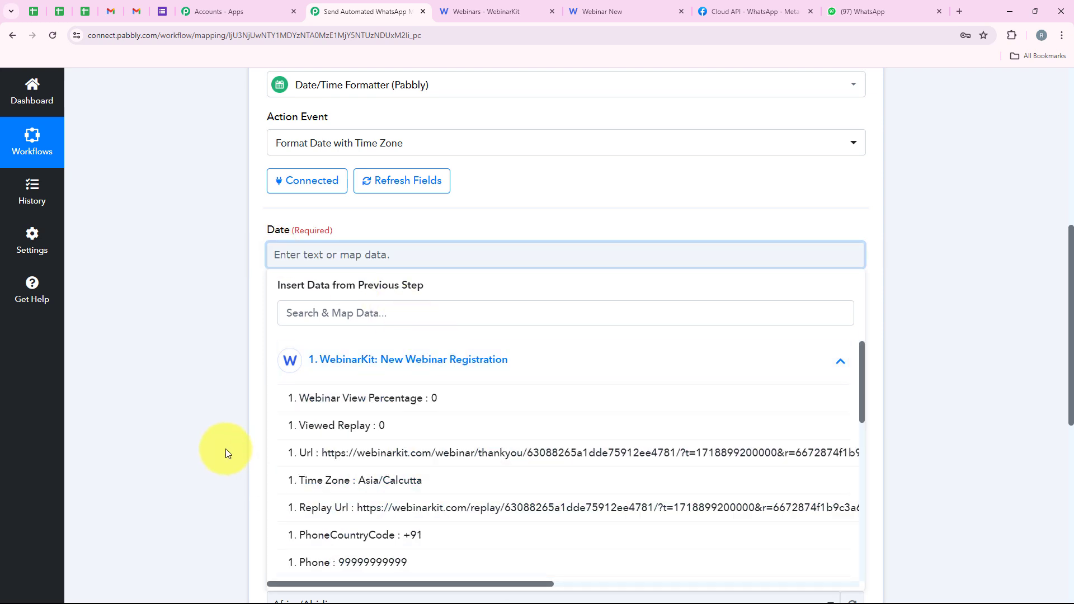
{"action": "left_click", "coordinate": [222, 402]}
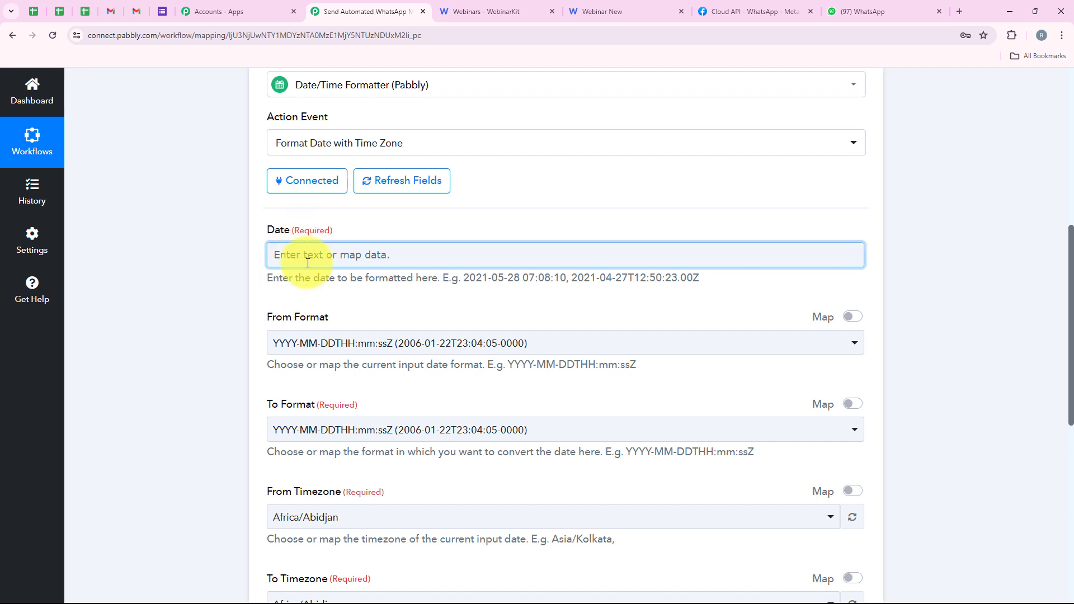
{"action": "left_click", "coordinate": [322, 253]}
{"action": "left_click", "coordinate": [403, 360]}
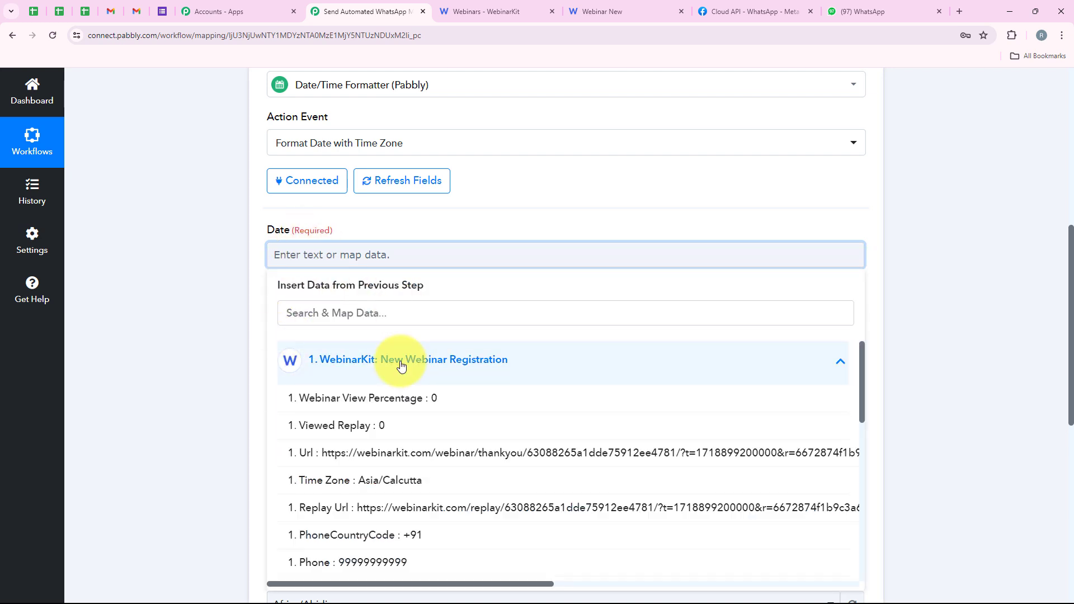
{"action": "left_click", "coordinate": [372, 307]}
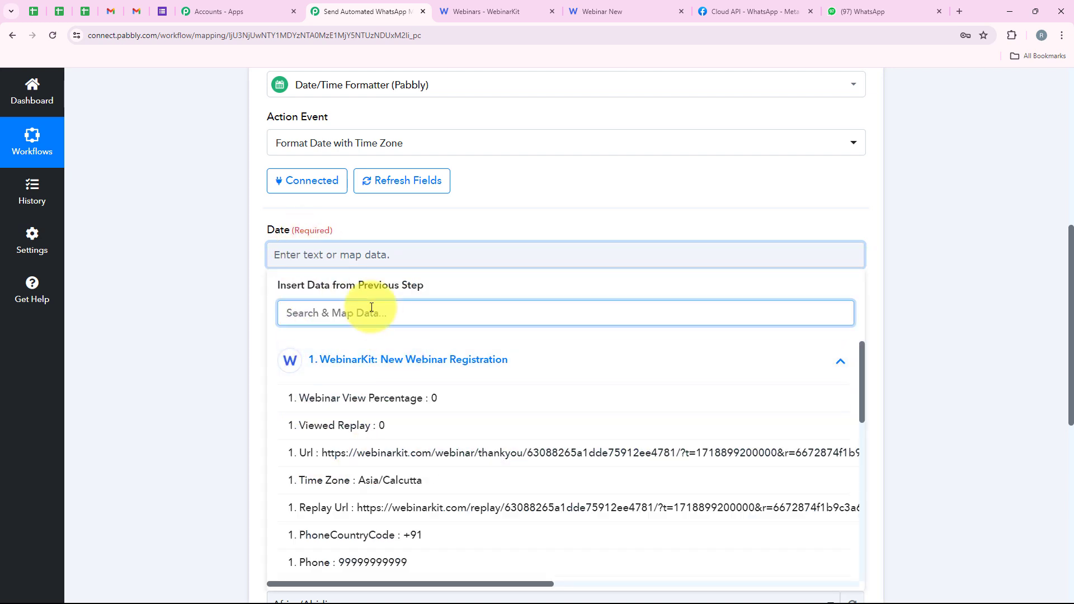
{"action": "type", "text": "Date"}
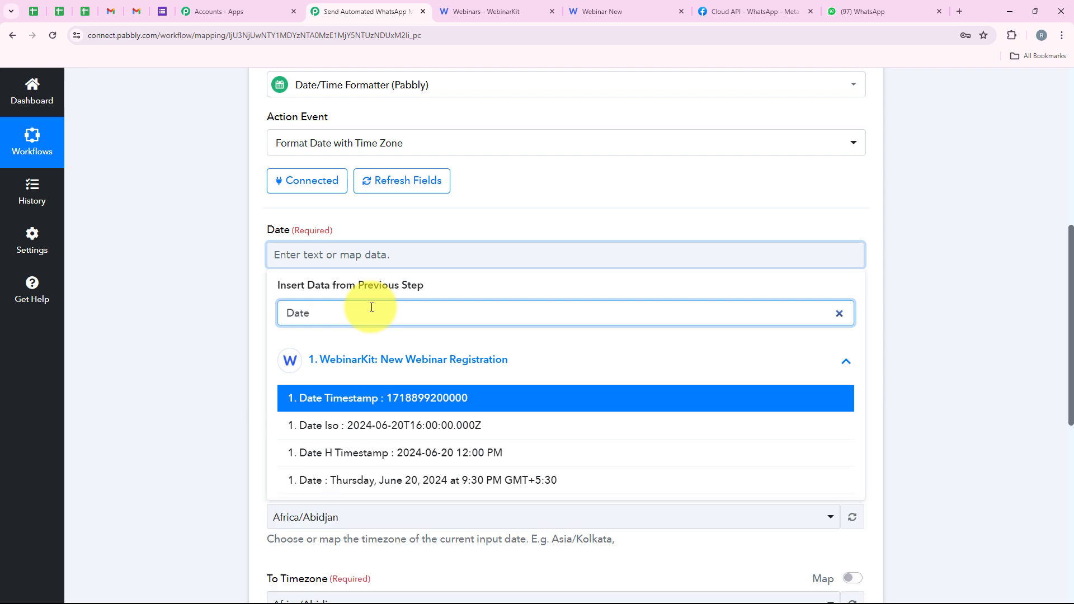
{"action": "left_click", "coordinate": [315, 431]}
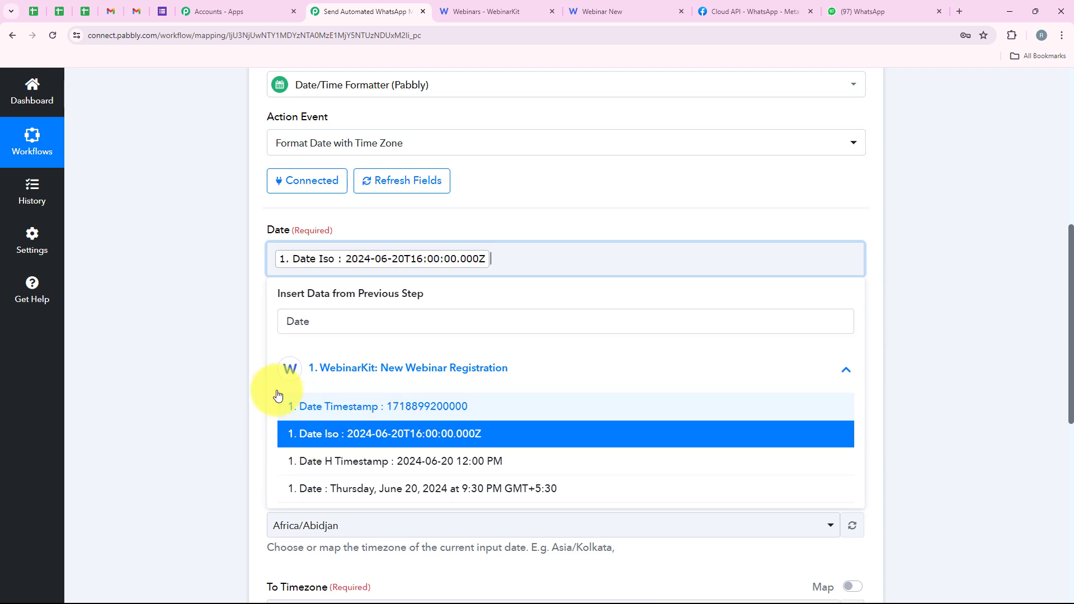
{"action": "left_click", "coordinate": [241, 410]}
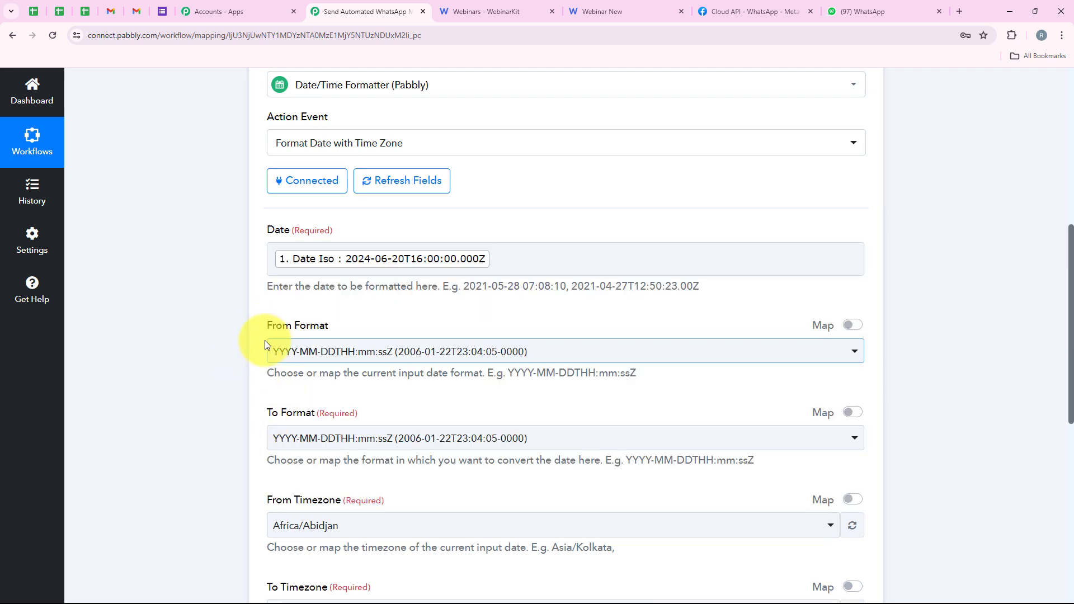
Step: Set the formatter's To Format to DD/MM/YYYY hh:mm:ss A
{"action": "left_click_drag", "start_coordinate": [266, 327], "coordinate": [335, 328]}
{"action": "left_click", "coordinate": [492, 369]}
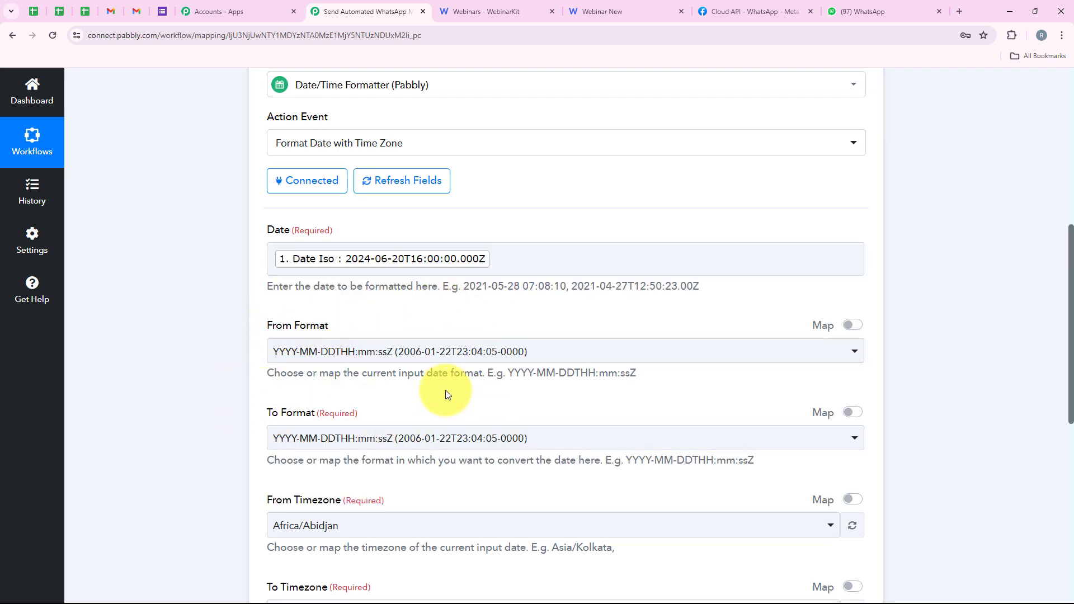
{"action": "scroll", "coordinate": [446, 391], "scroll_direction": "down", "scroll_amount": 1}
{"action": "left_click_drag", "start_coordinate": [295, 358], "coordinate": [314, 356]}
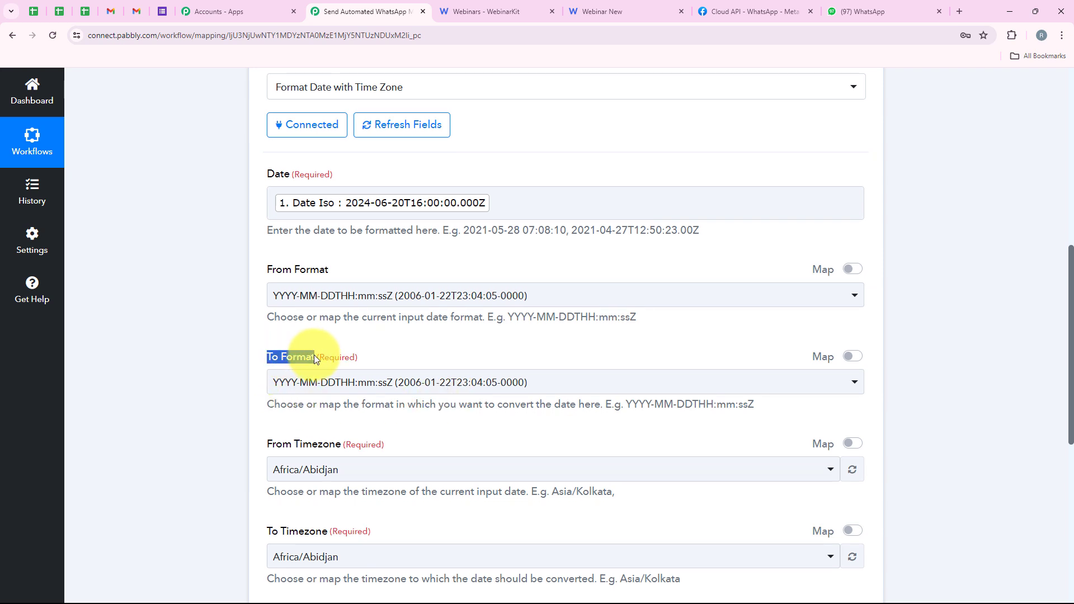
{"action": "left_click", "coordinate": [329, 389]}
{"action": "scroll", "coordinate": [392, 212], "scroll_direction": "down", "scroll_amount": 9}
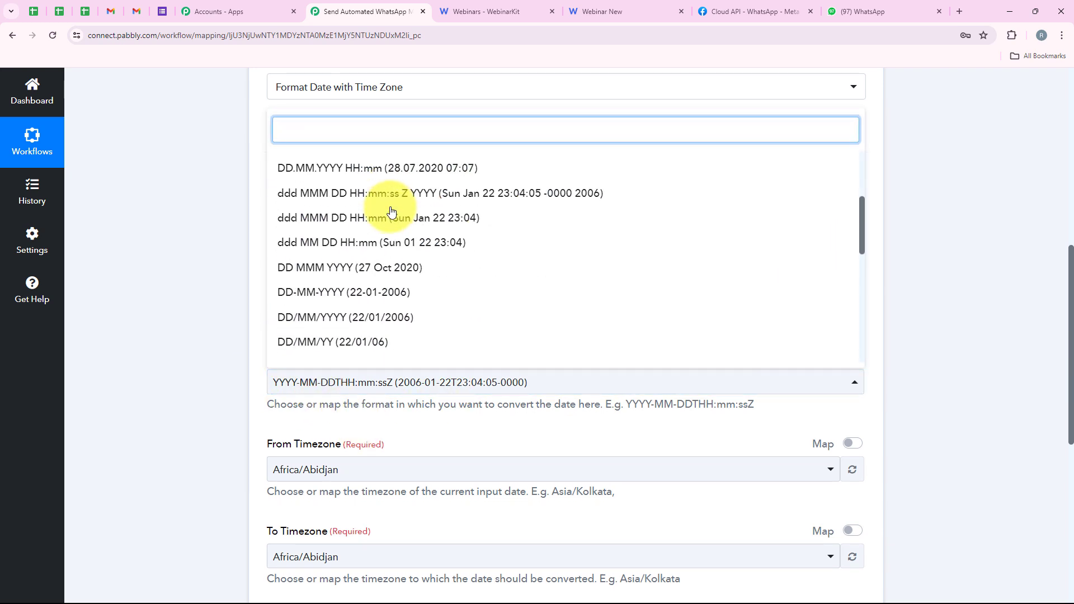
{"action": "scroll", "coordinate": [392, 212], "scroll_direction": "up", "scroll_amount": 7}
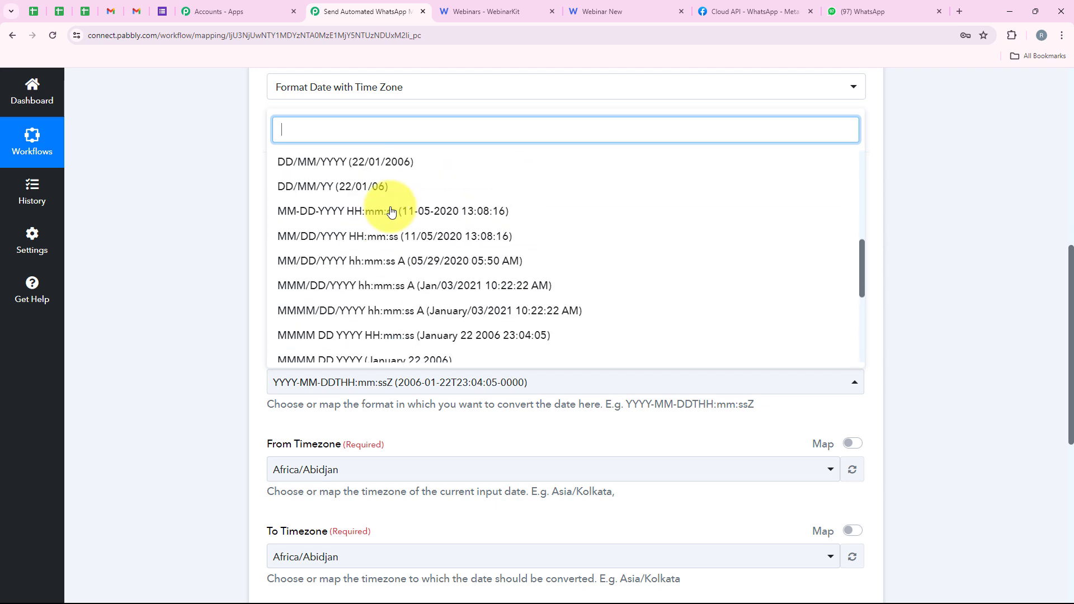
{"action": "scroll", "coordinate": [391, 211], "scroll_direction": "down", "scroll_amount": 4}
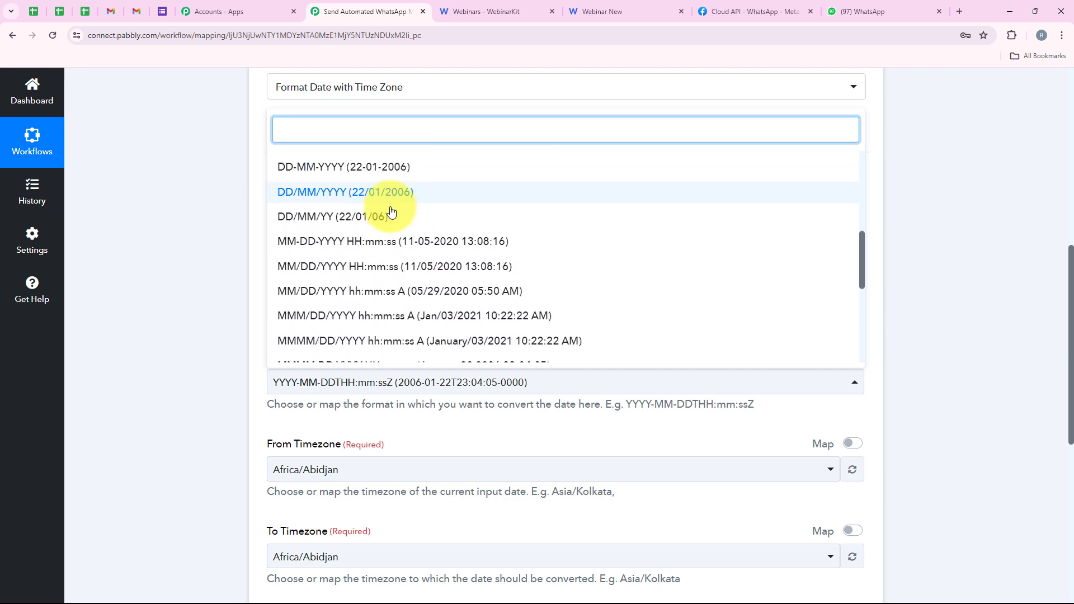
{"action": "scroll", "coordinate": [391, 212], "scroll_direction": "up", "scroll_amount": 4}
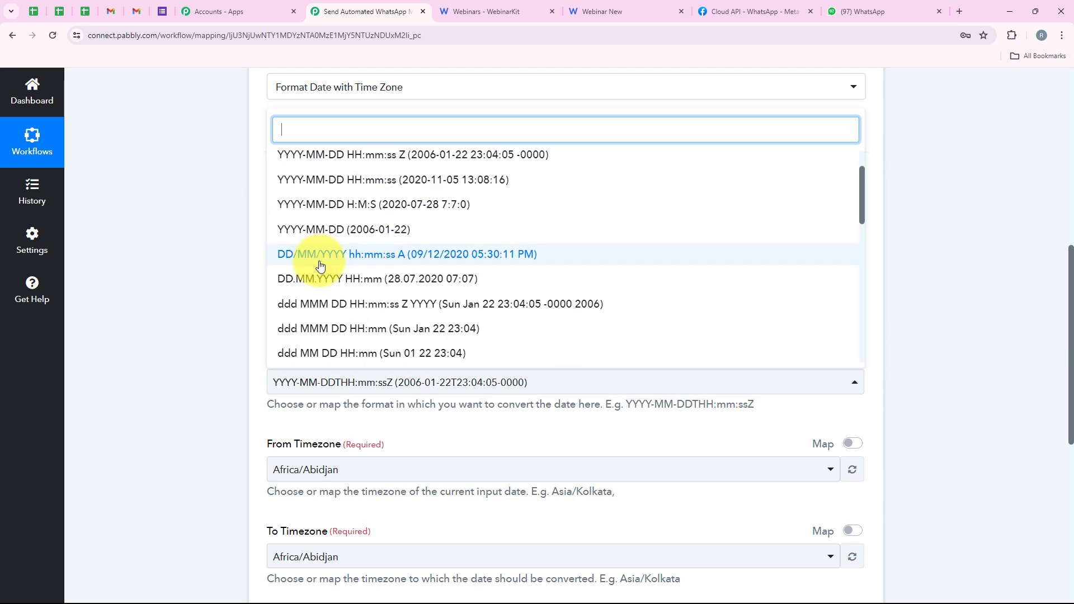
{"action": "left_click", "coordinate": [395, 256]}
Step: Set the From Timezone of the date conversion to Etc/UTC
{"action": "scroll", "coordinate": [328, 318], "scroll_direction": "down", "scroll_amount": 1}
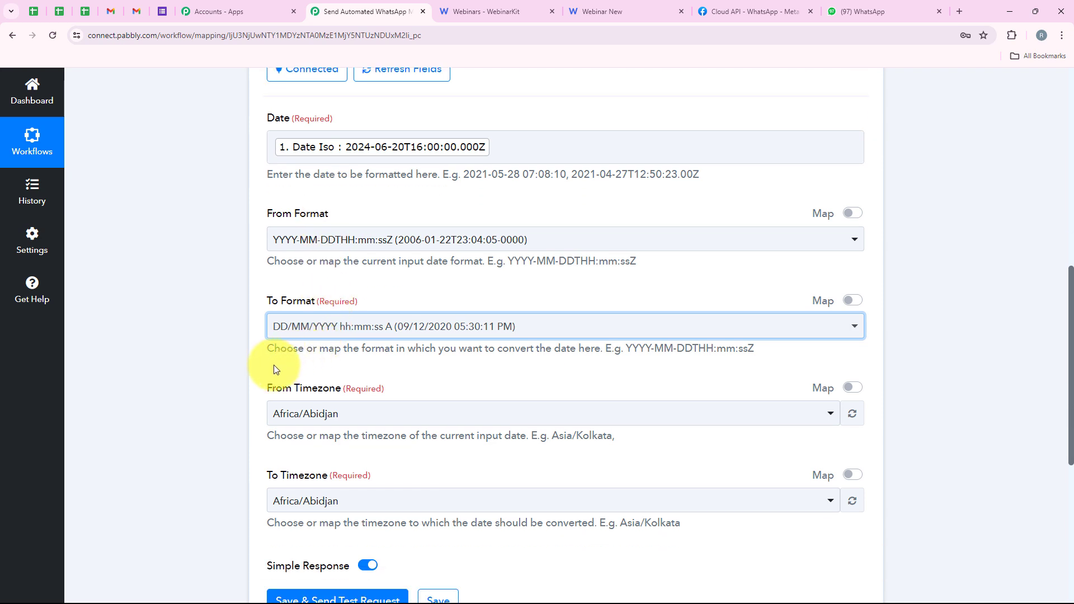
{"action": "left_click_drag", "start_coordinate": [266, 391], "coordinate": [341, 388]}
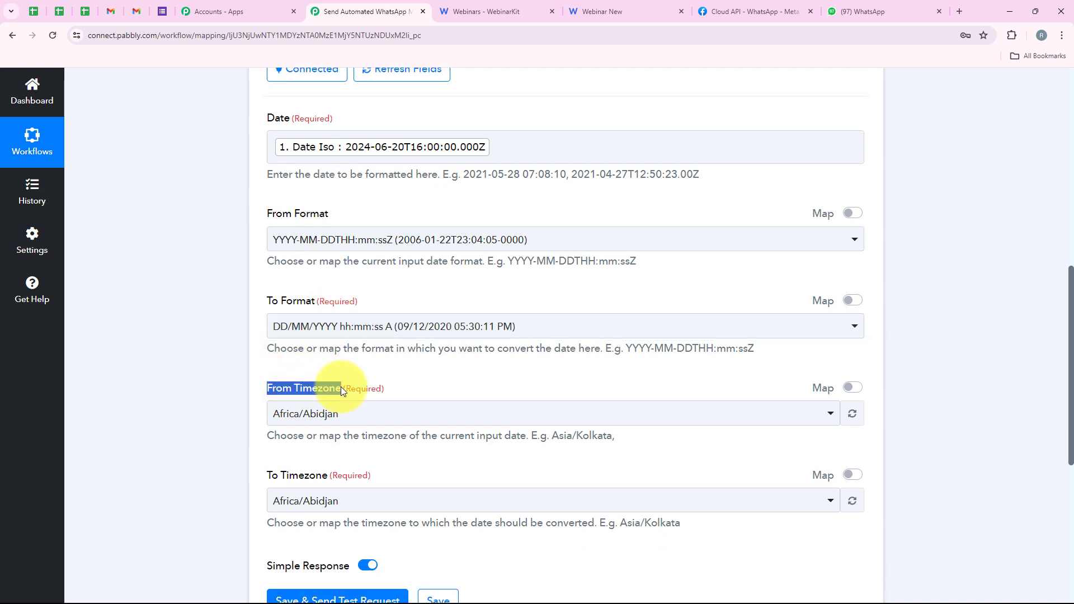
{"action": "left_click", "coordinate": [350, 414]}
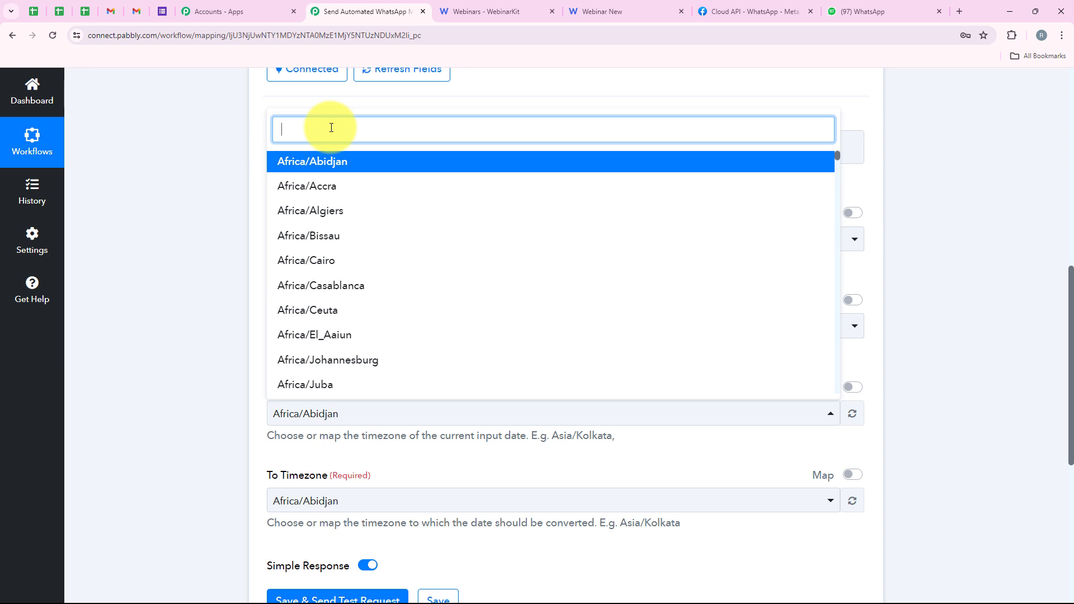
{"action": "type", "text": "Utc"}
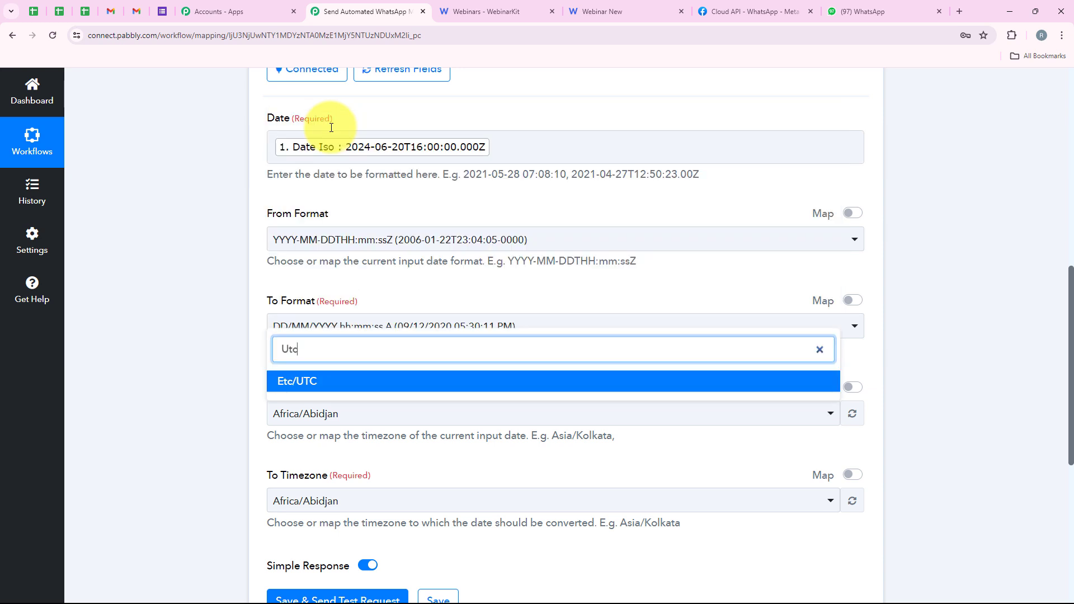
{"action": "left_click", "coordinate": [288, 381]}
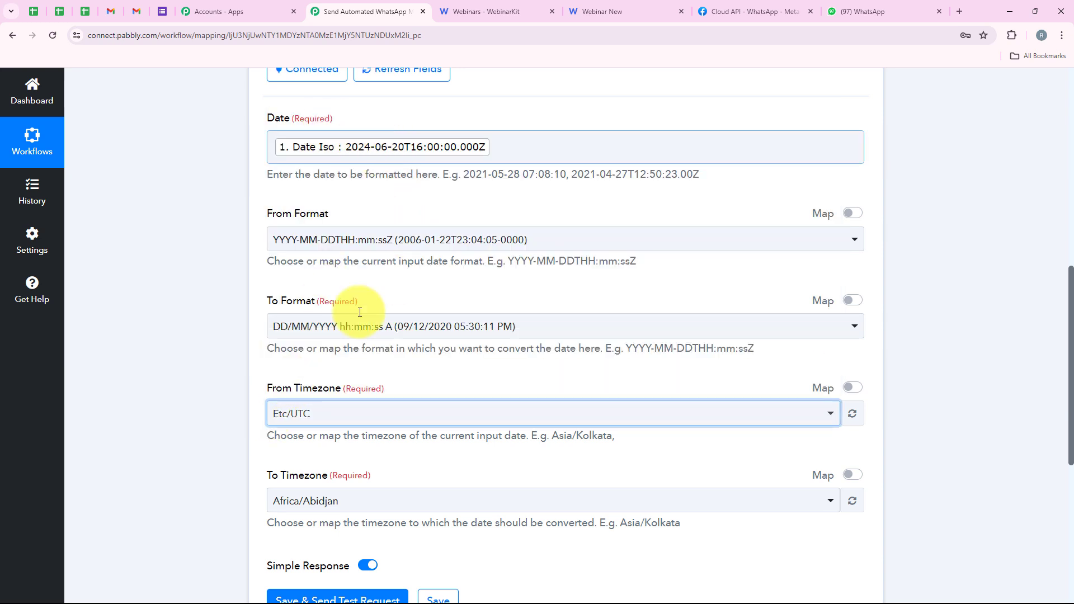
Step: Set the To Timezone of the date conversion to Asia/Kolkata
{"action": "left_click", "coordinate": [332, 500]}
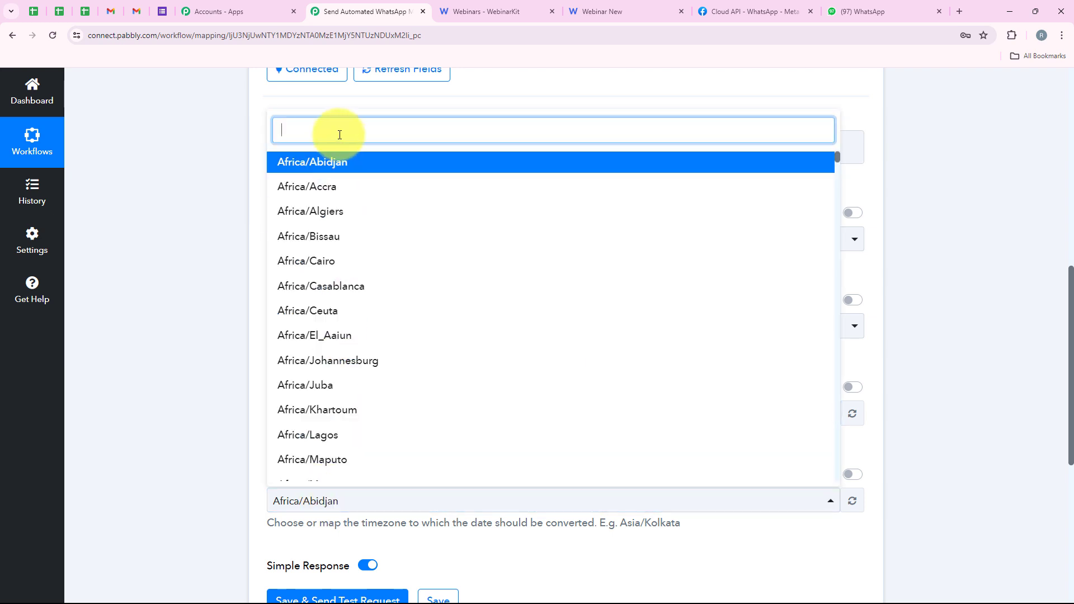
{"action": "type", "text": "Kol"}
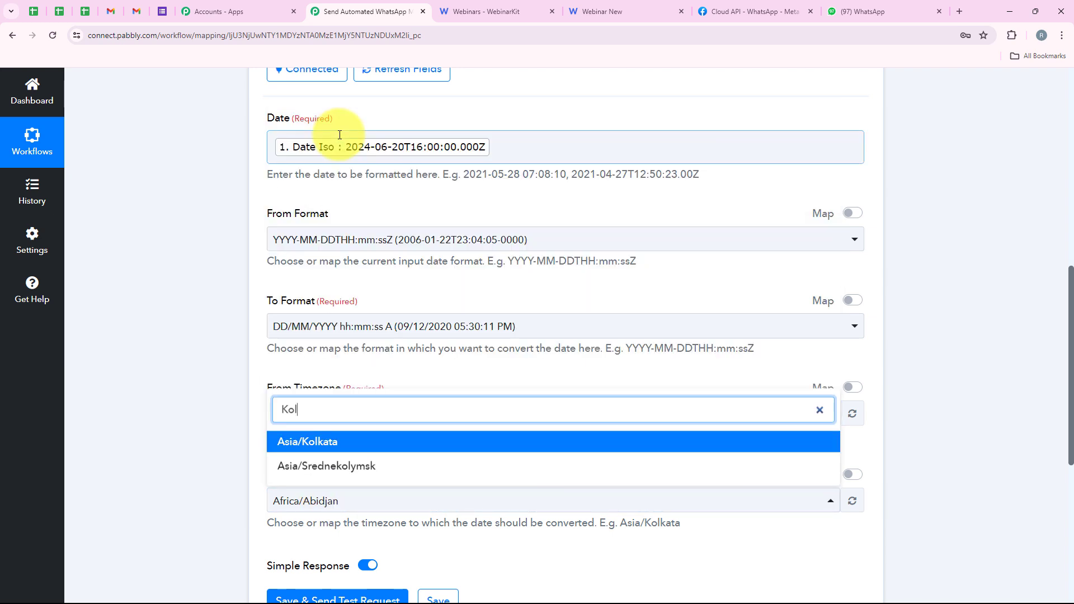
{"action": "left_click", "coordinate": [367, 435]}
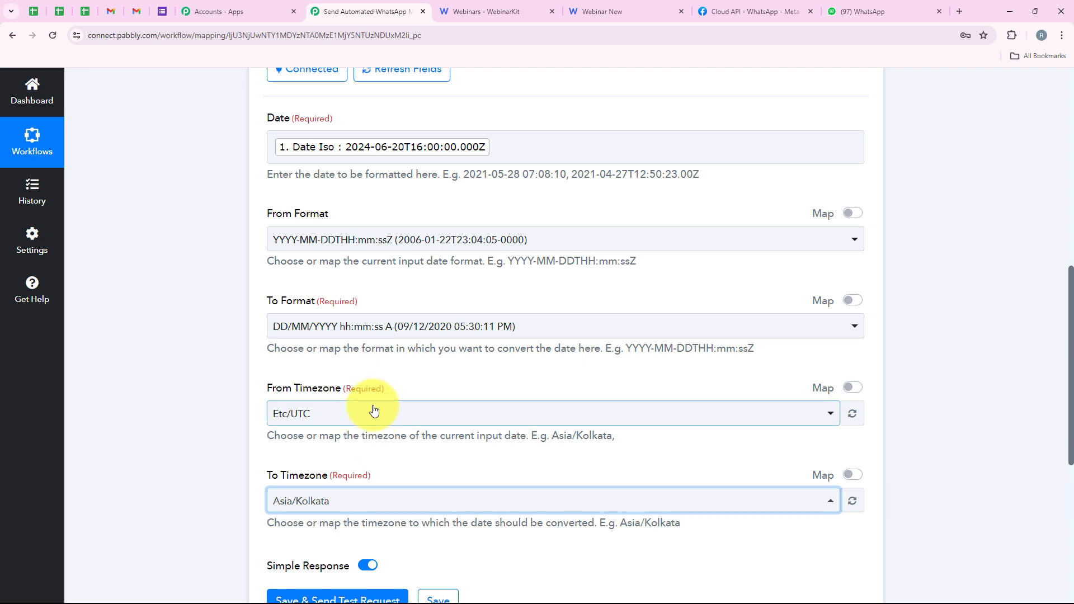
Step: Save the Date/Time Formatter action with a test request and check the formatted date in its response
{"action": "scroll", "coordinate": [395, 347], "scroll_direction": "down", "scroll_amount": 1}
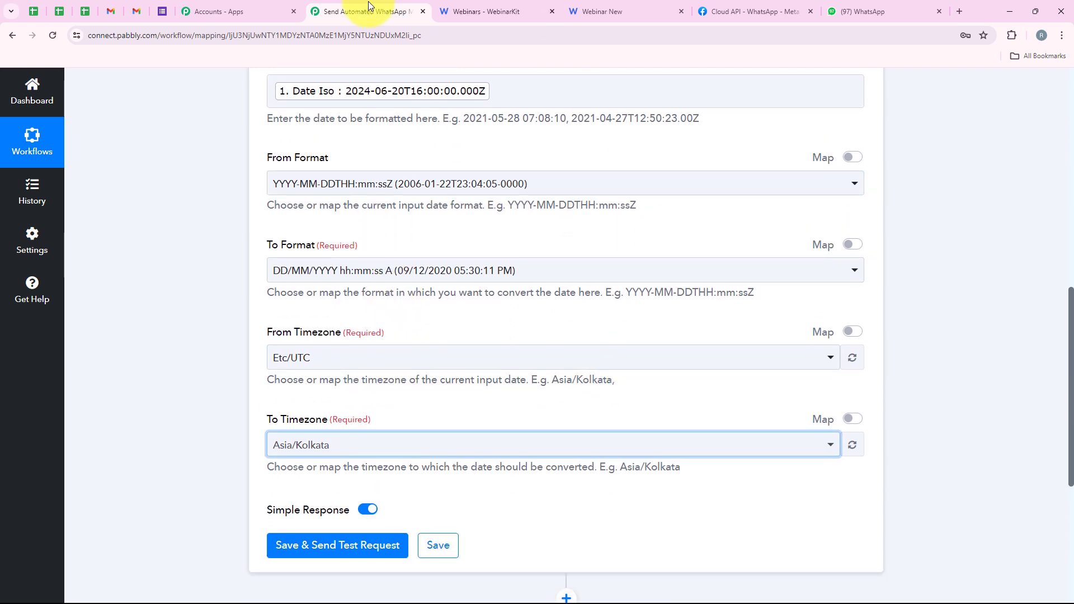
{"action": "left_click", "coordinate": [321, 541]}
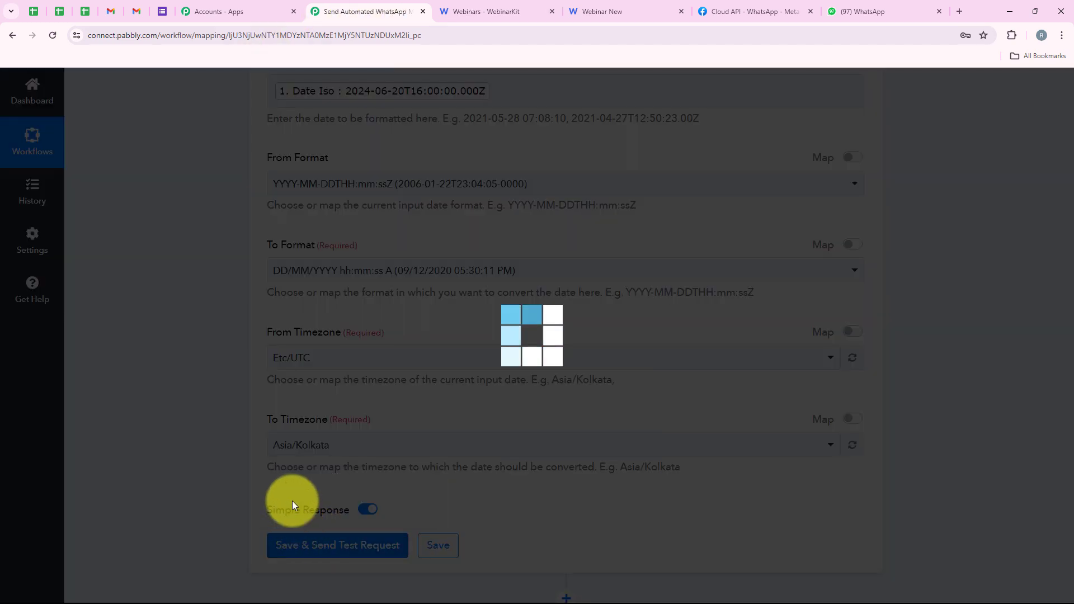
{"action": "scroll", "coordinate": [535, 253], "scroll_direction": "down", "scroll_amount": 4}
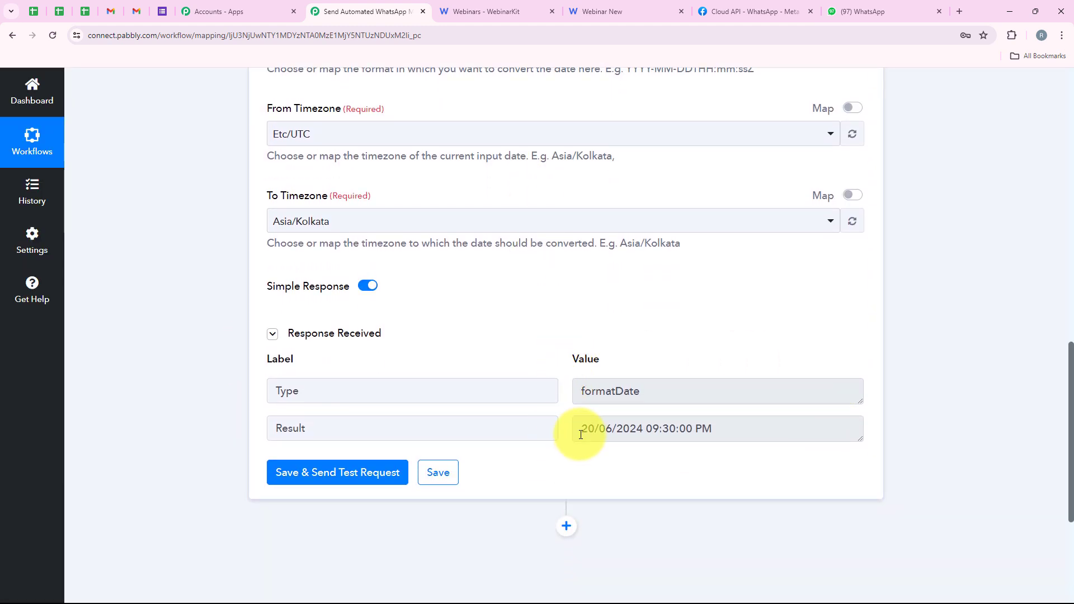
{"action": "left_click_drag", "start_coordinate": [582, 431], "coordinate": [722, 428]}
{"action": "left_click", "coordinate": [667, 450]}
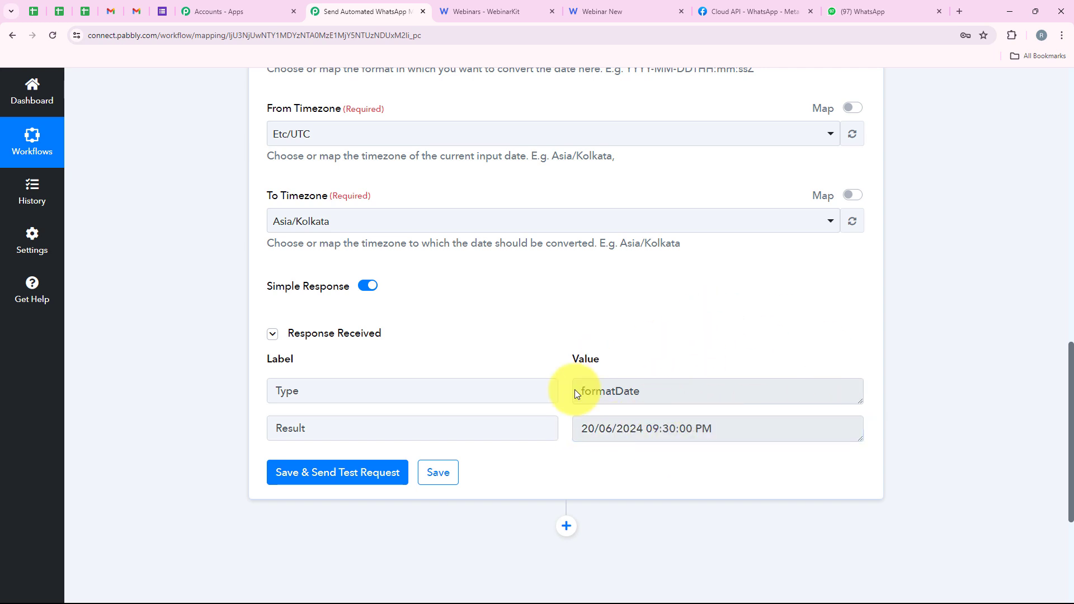
Step: Collapse the Date/Time Formatter action and add a new action after it using the WhatsApp Cloud API app
{"action": "scroll", "coordinate": [623, 412], "scroll_direction": "up", "scroll_amount": 15}
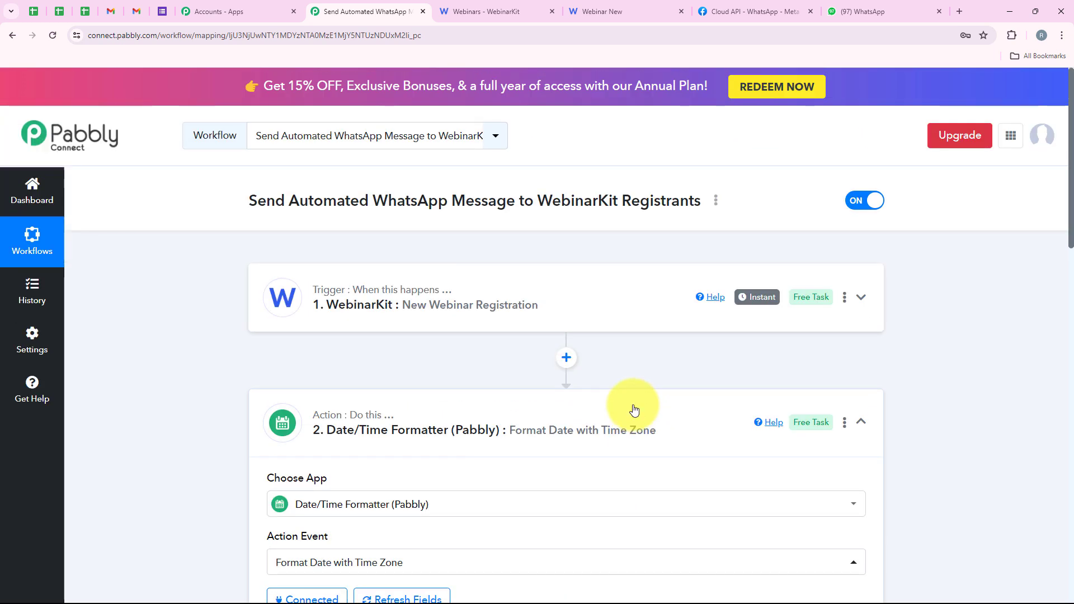
{"action": "left_click", "coordinate": [446, 412]}
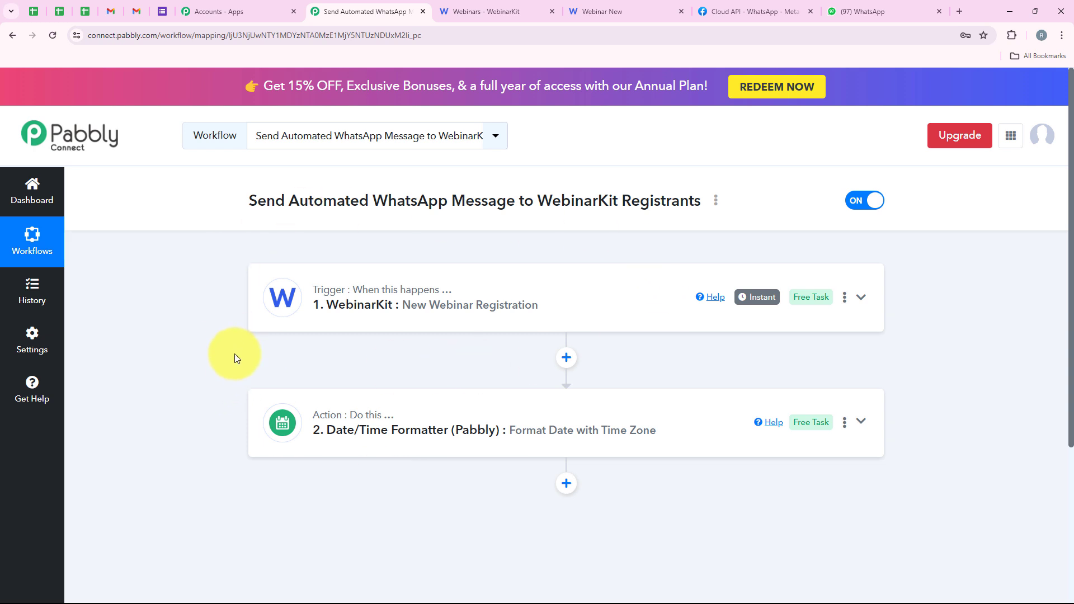
{"action": "left_click", "coordinate": [567, 484]}
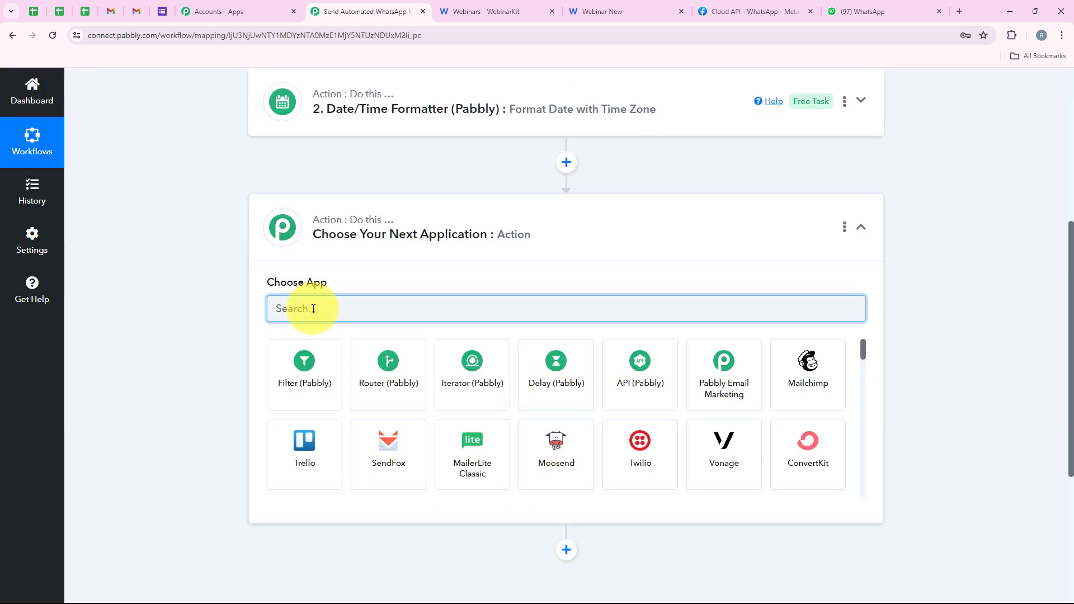
{"action": "type", "text": "Whats"}
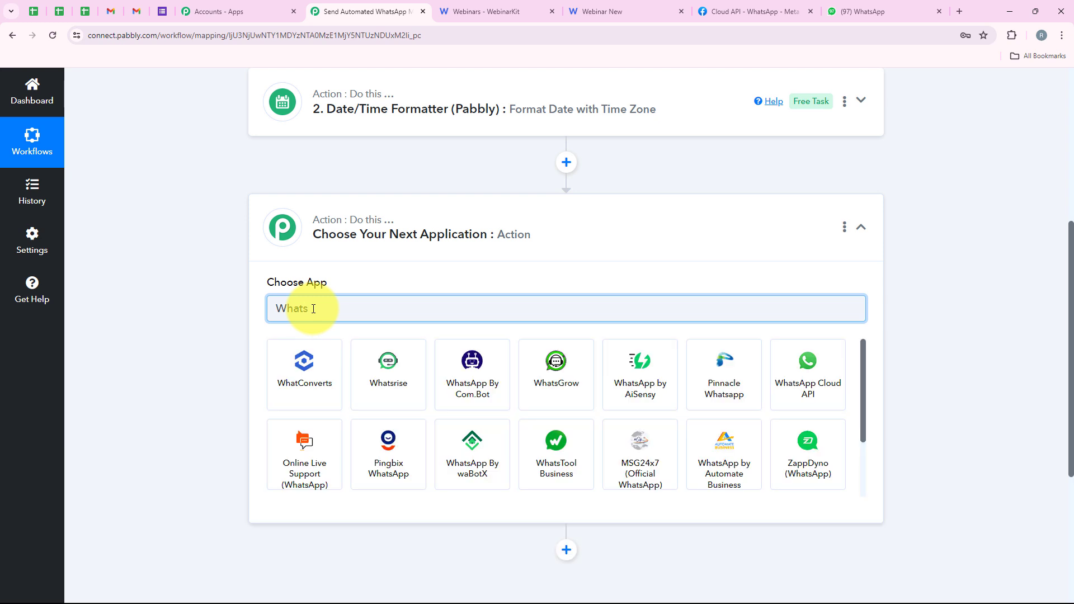
{"action": "type", "text": "AP"}
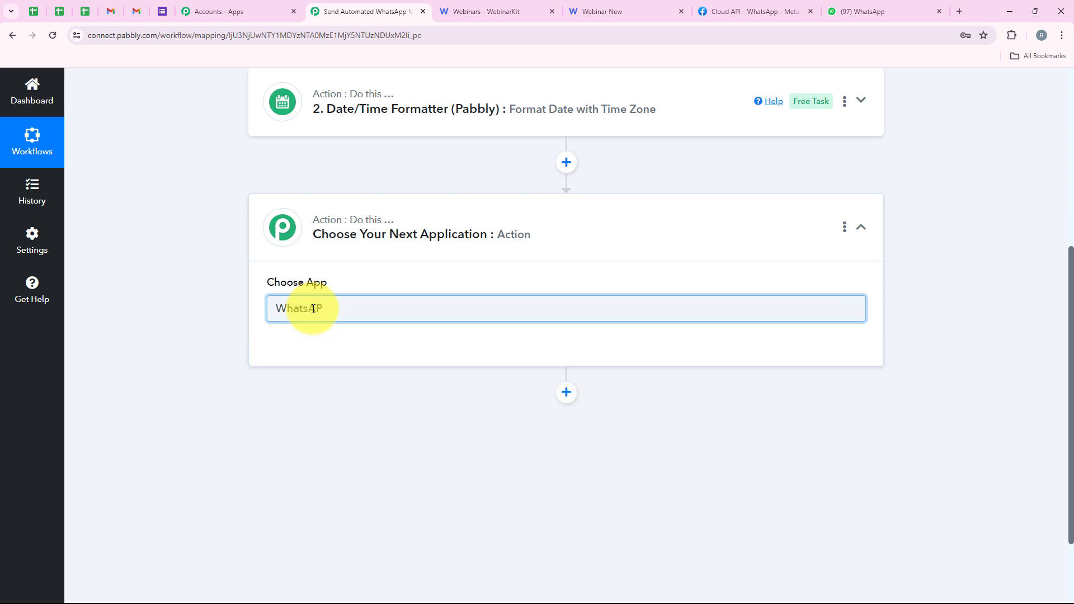
{"action": "key", "text": "BackSpace"}
{"action": "type", "text": "pp"}
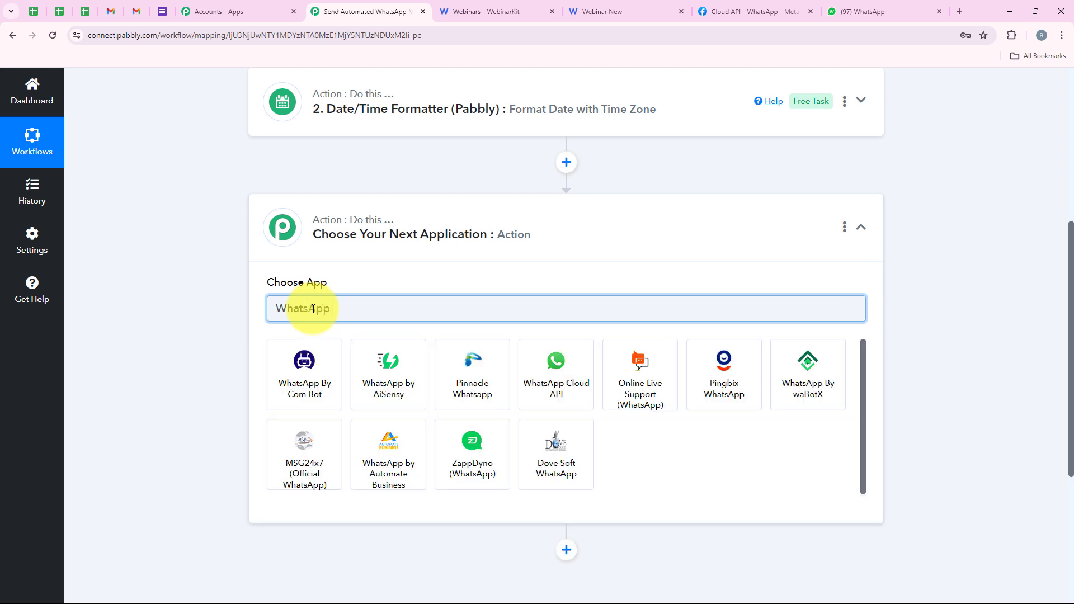
{"action": "type", "text": " Cloud"}
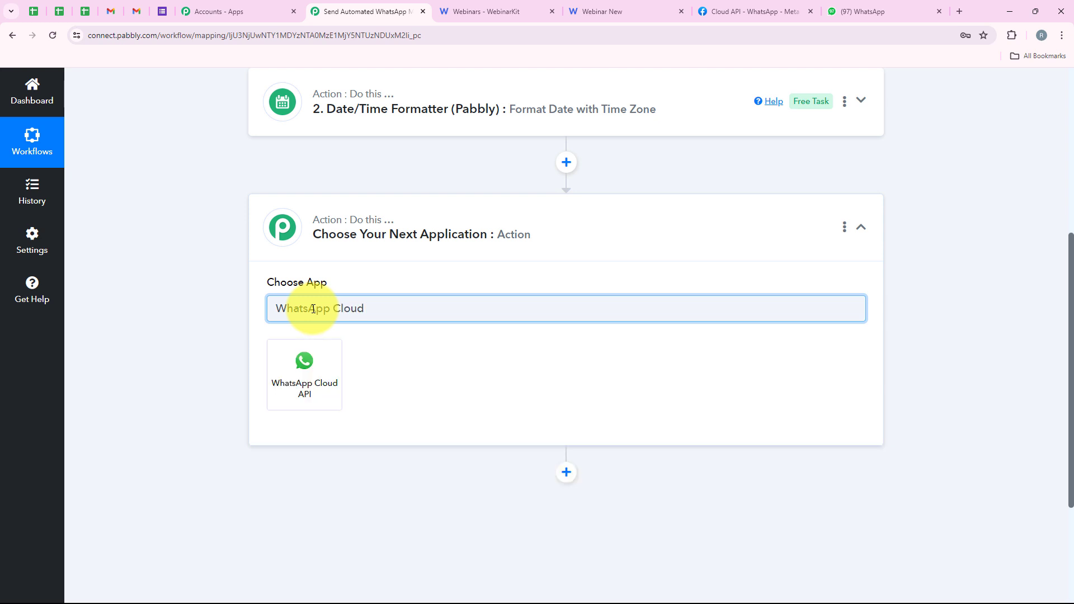
{"action": "left_click", "coordinate": [314, 358]}
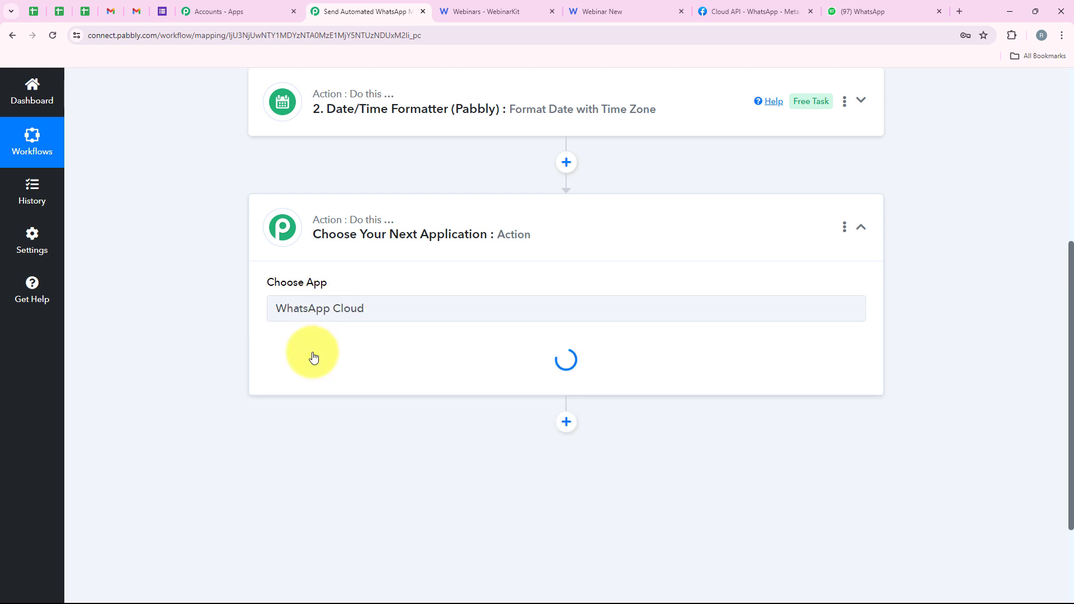
Step: Choose Send Template Message as the action event for WhatsApp Cloud API
{"action": "left_click_drag", "start_coordinate": [275, 343], "coordinate": [328, 344]}
{"action": "left_click", "coordinate": [333, 371]}
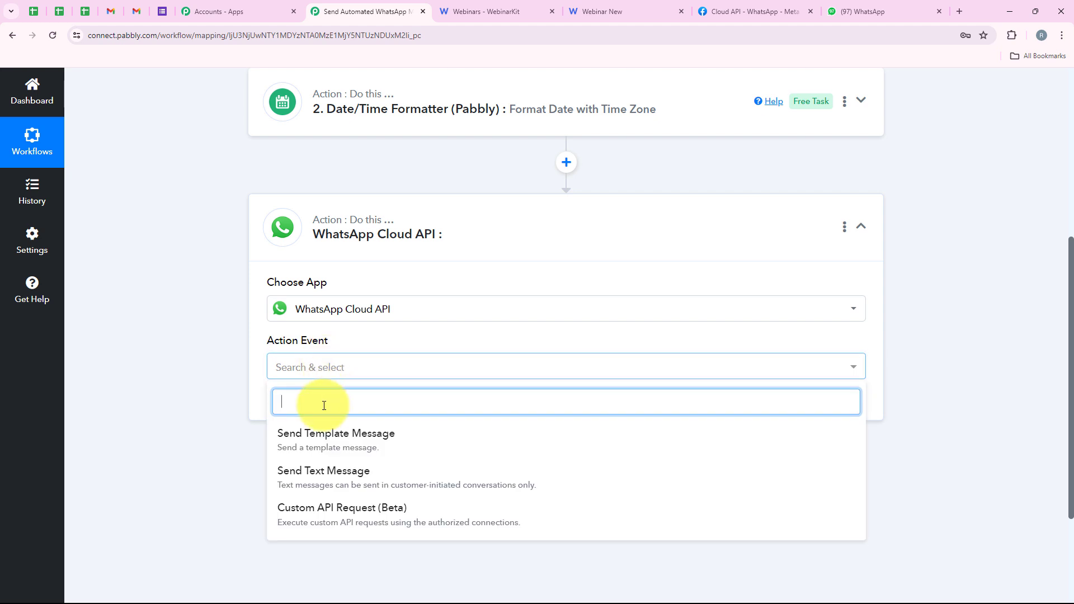
{"action": "left_click", "coordinate": [451, 442]}
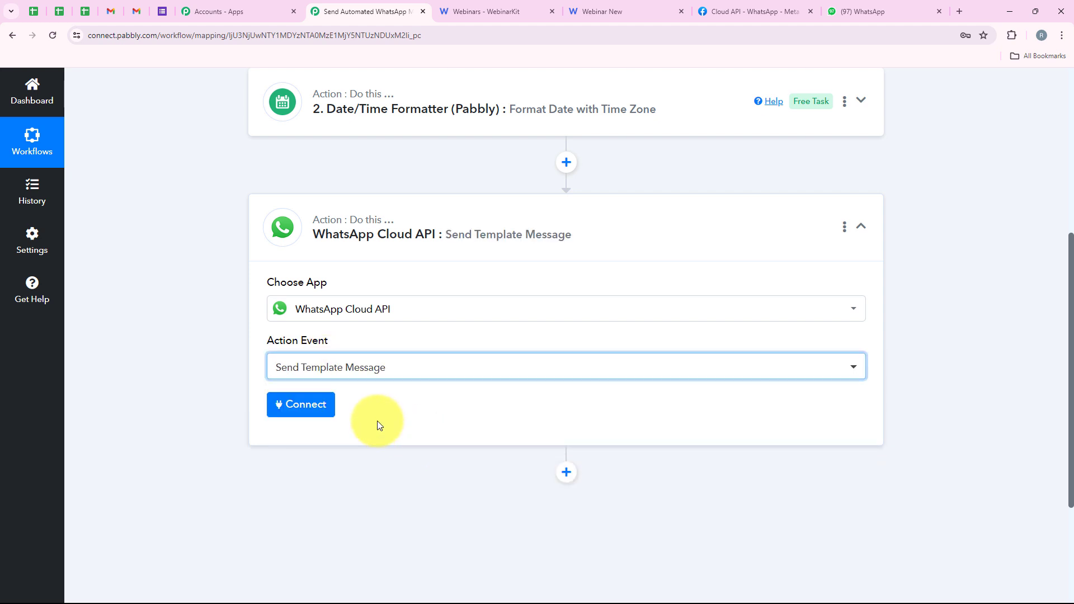
Step: Start adding a new WhatsApp Cloud API connection instead of using the existing one
{"action": "left_click", "coordinate": [307, 404]}
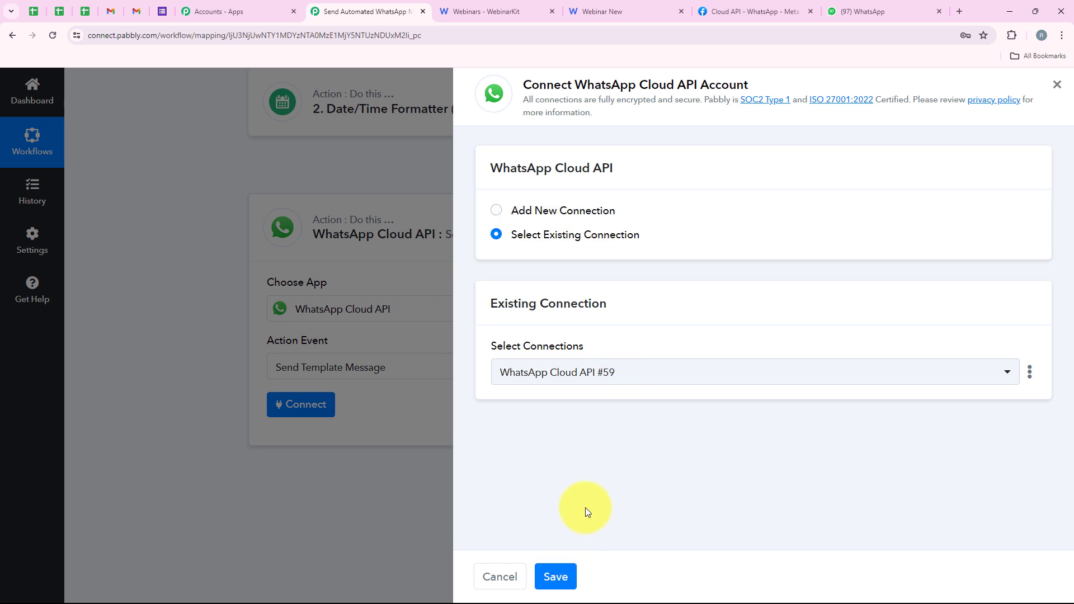
{"action": "left_click", "coordinate": [604, 215]}
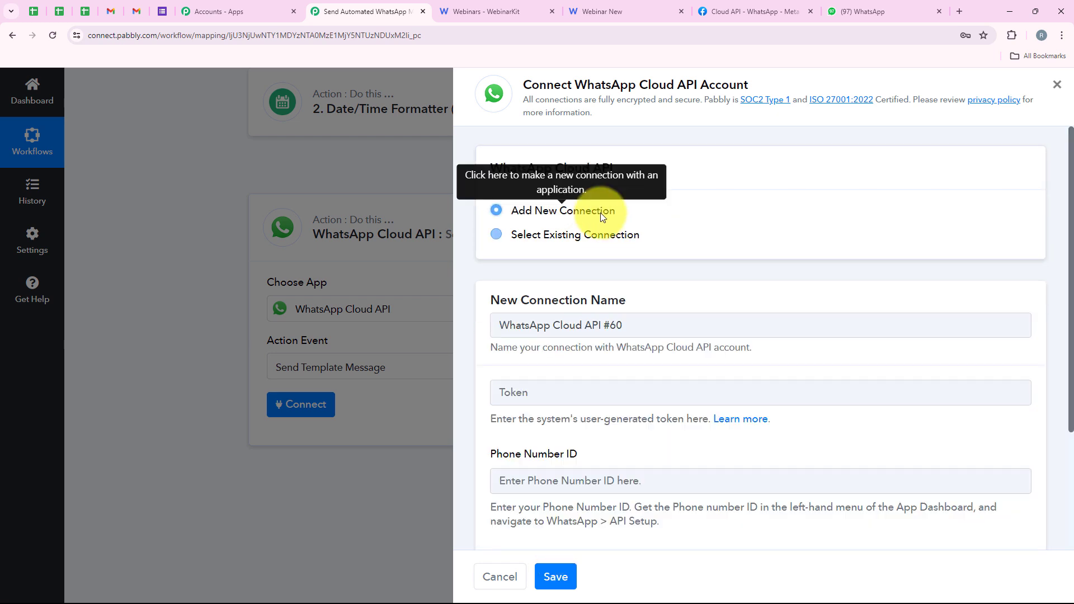
{"action": "scroll", "coordinate": [663, 246], "scroll_direction": "down", "scroll_amount": 2}
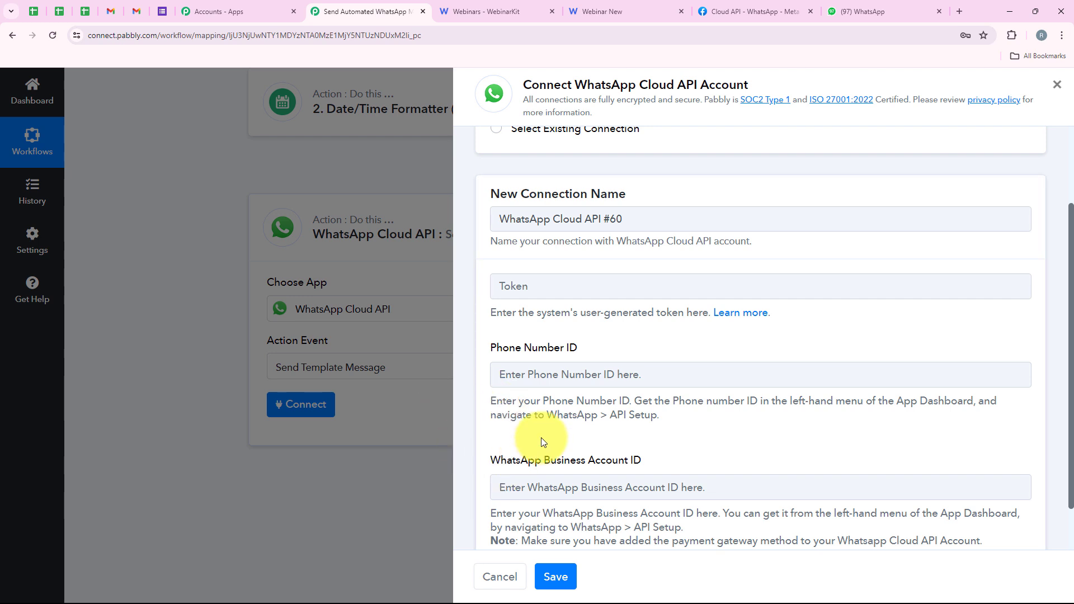
Step: Open the token help article and look through its WhatsApp Cloud API setup and permanent token guides
{"action": "left_click", "coordinate": [753, 323]}
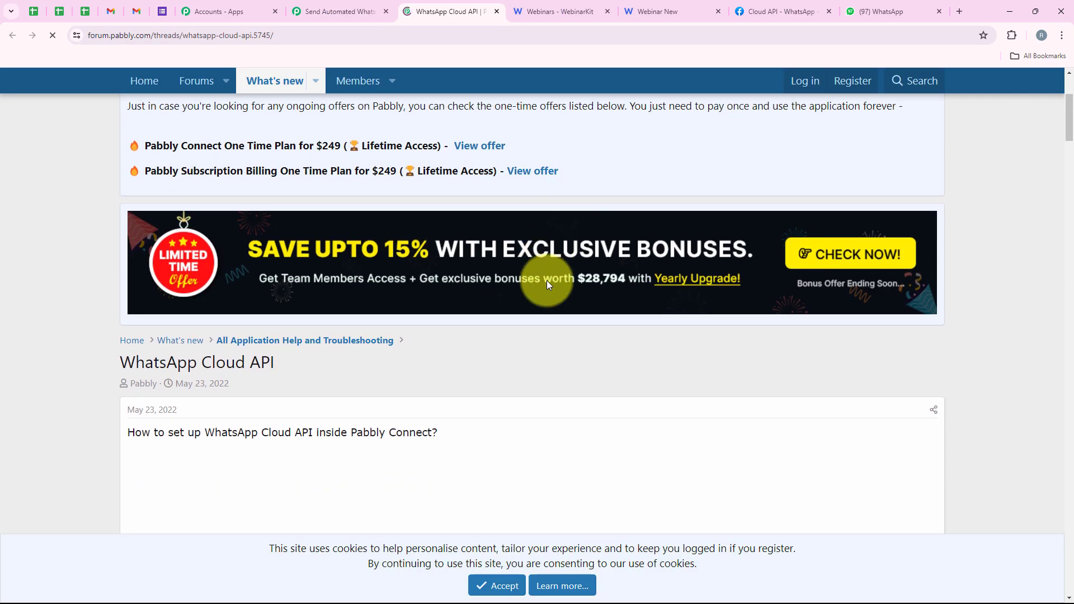
{"action": "scroll", "coordinate": [546, 281], "scroll_direction": "down", "scroll_amount": 1}
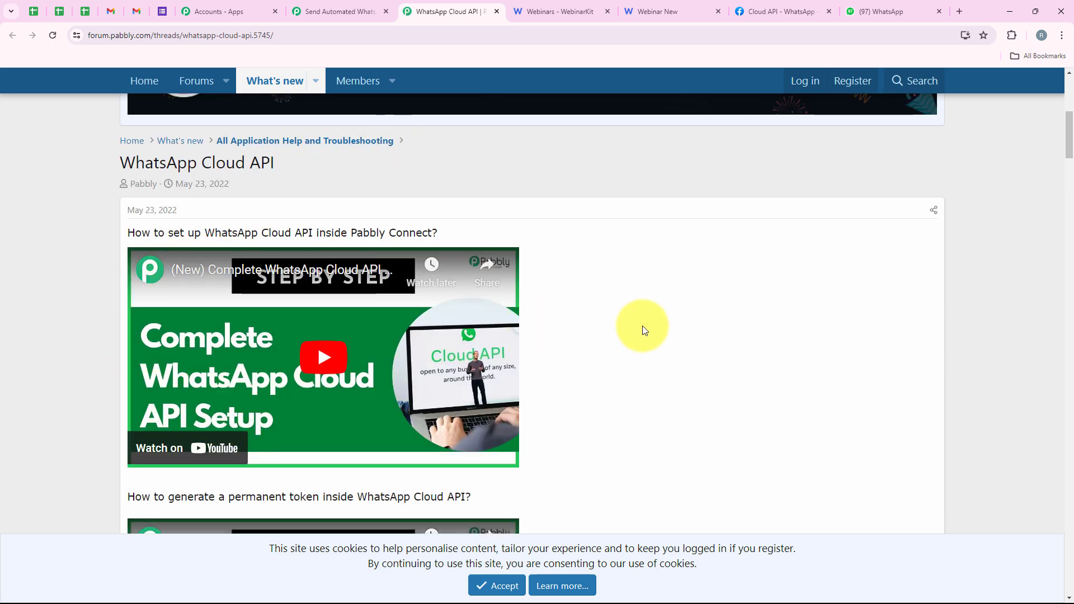
{"action": "scroll", "coordinate": [643, 330], "scroll_direction": "down", "scroll_amount": 1}
{"action": "scroll", "coordinate": [643, 326], "scroll_direction": "down", "scroll_amount": 4}
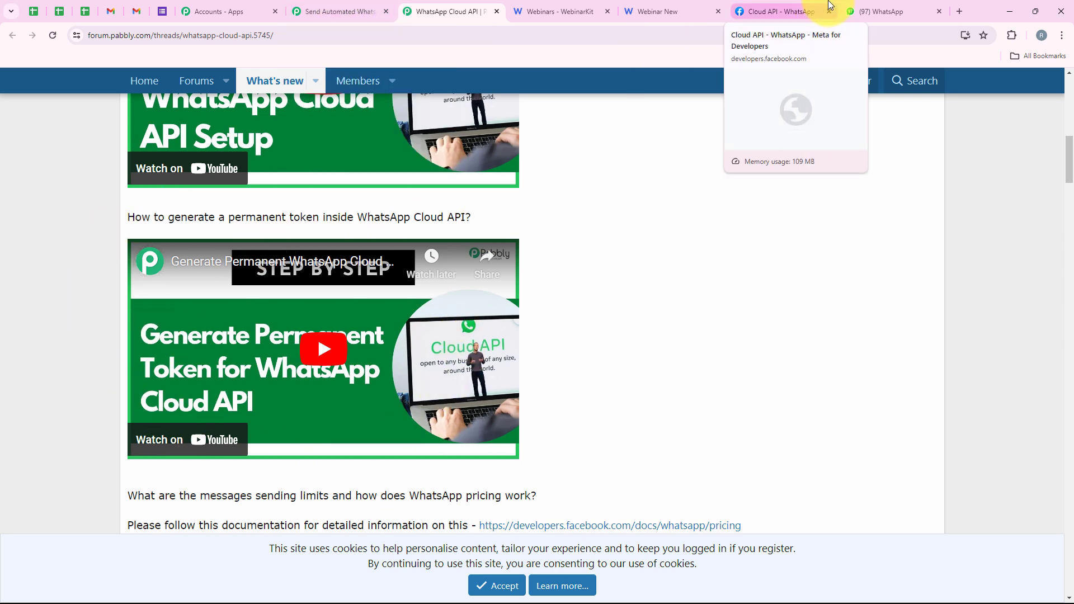
Step: Switch to Meta for Developers and locate the temporary access token, Phone number ID and WhatsApp Business Account ID
{"action": "left_click", "coordinate": [790, 10]}
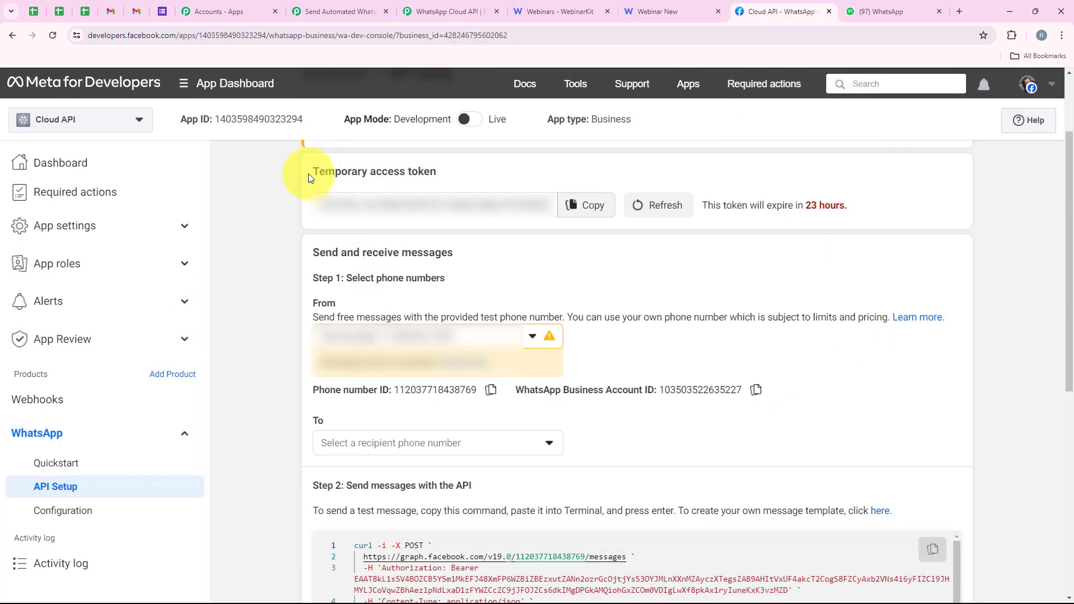
{"action": "left_click_drag", "start_coordinate": [308, 174], "coordinate": [438, 174]}
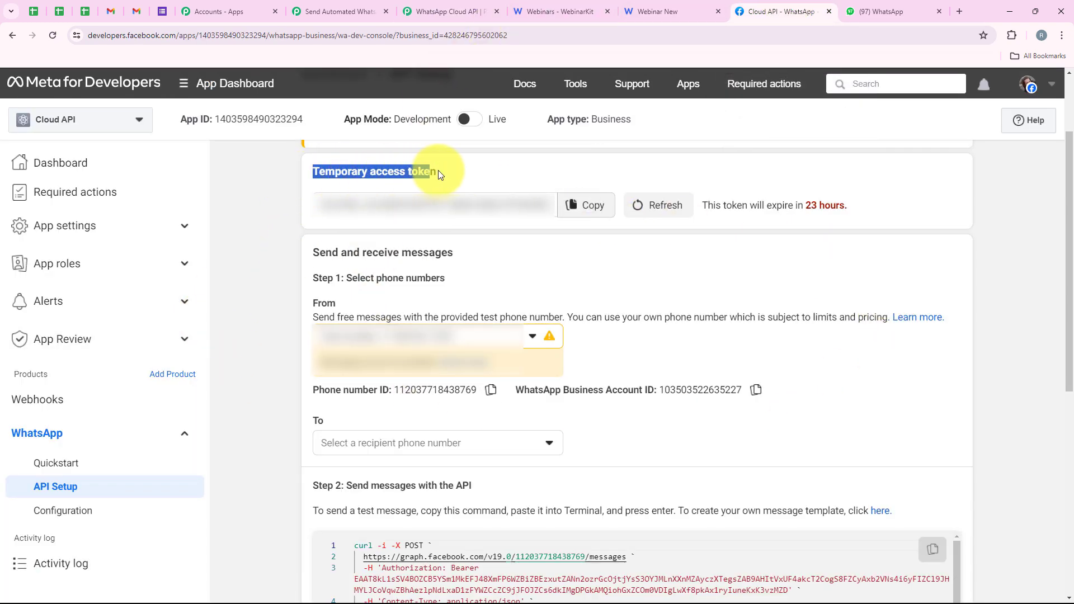
{"action": "left_click", "coordinate": [327, 401]}
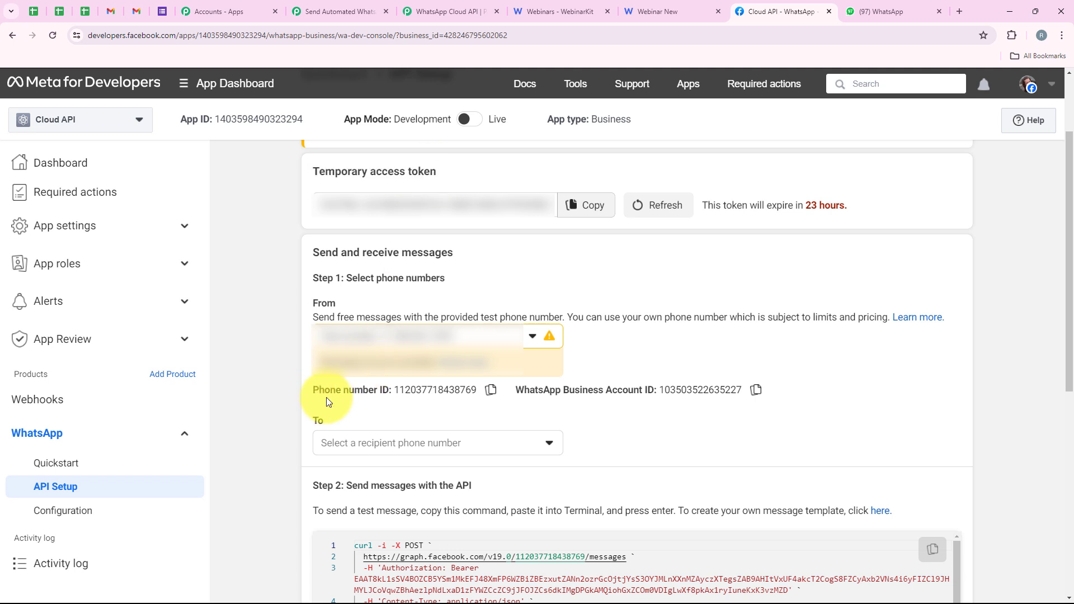
{"action": "left_click", "coordinate": [636, 409]}
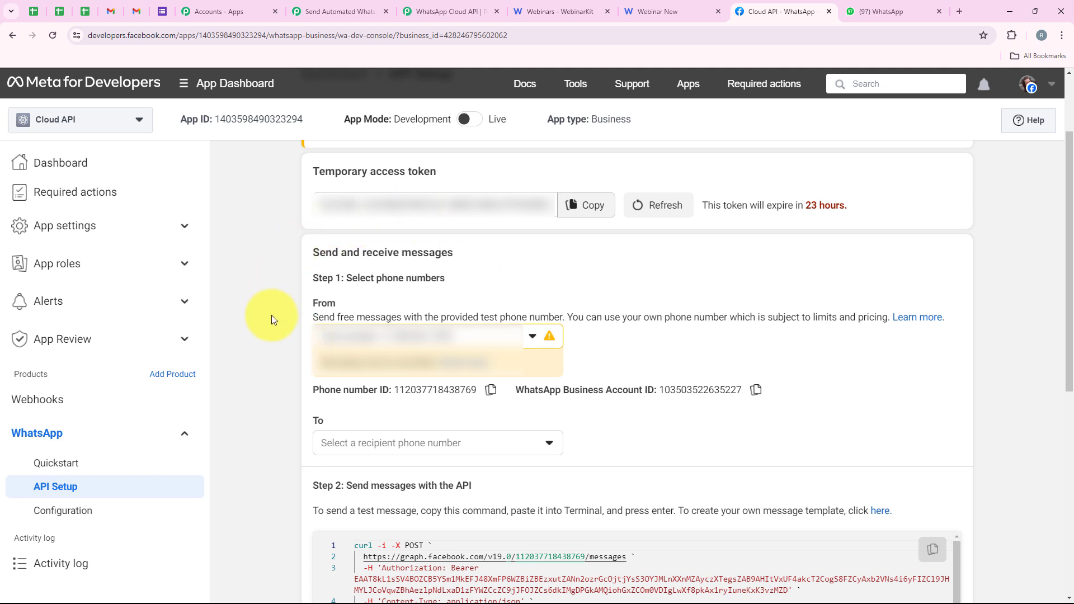
{"action": "left_click", "coordinate": [414, 11]}
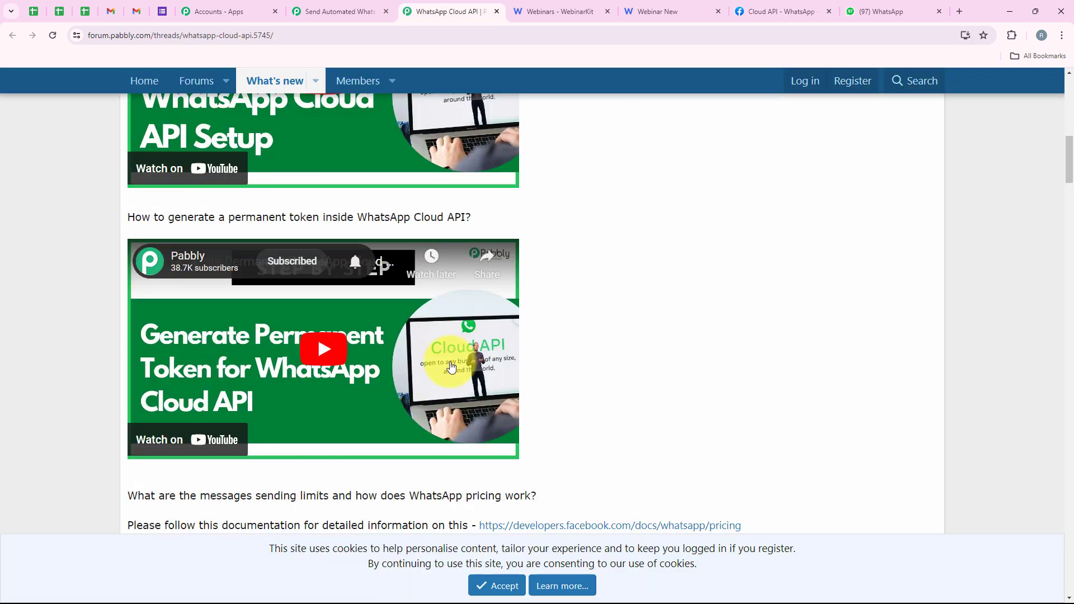
{"action": "left_click", "coordinate": [340, 13]}
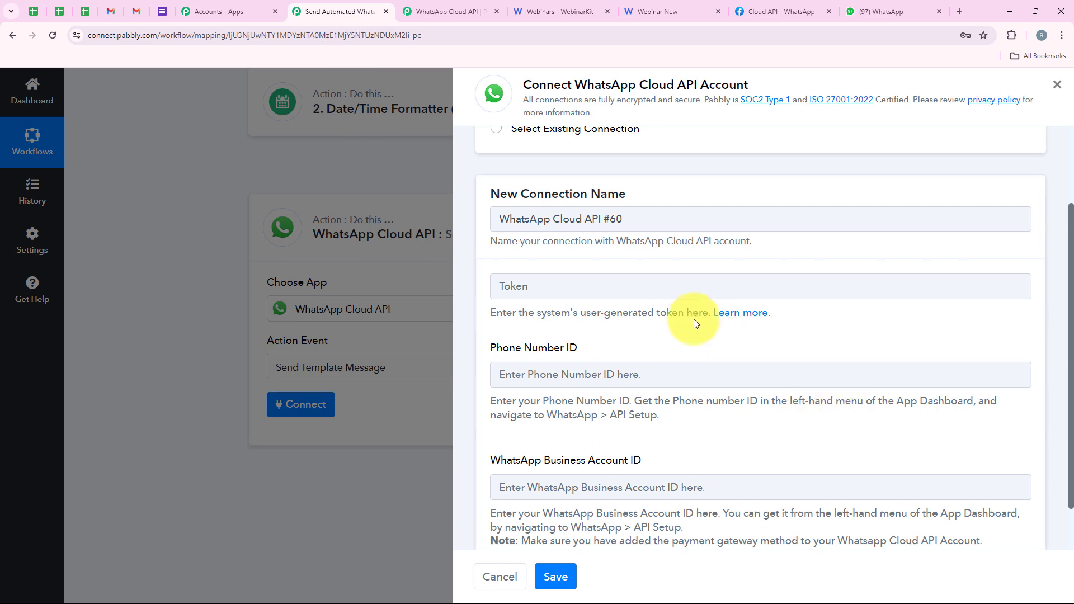
Step: Copy the access token, Phone Number ID and WhatsApp Business Account ID from Meta for Developers into the new Pabbly connection and save it
{"action": "left_click", "coordinate": [763, 10]}
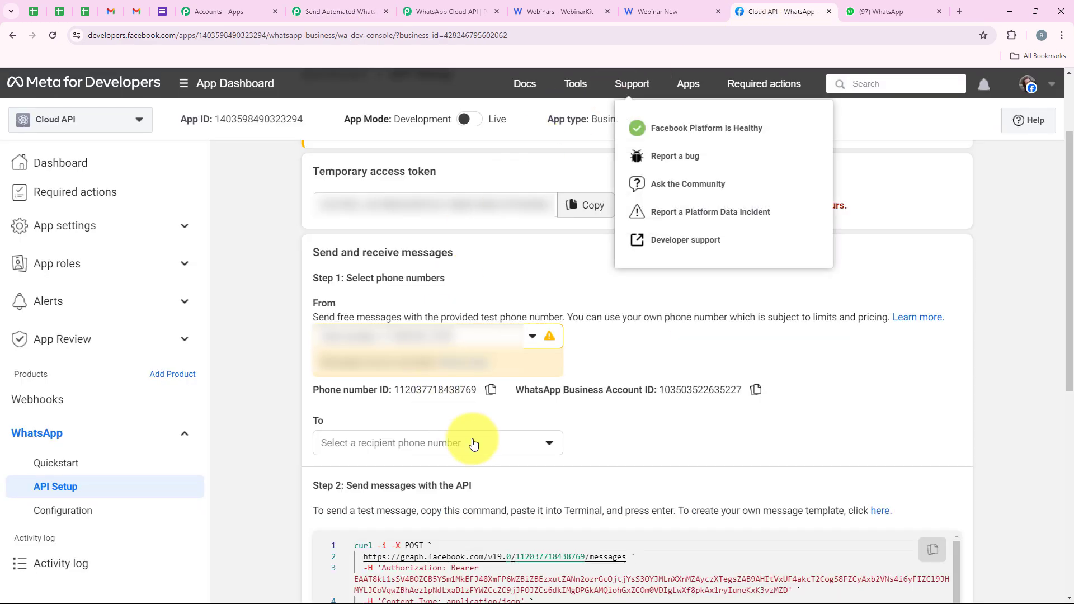
{"action": "left_click", "coordinate": [586, 206]}
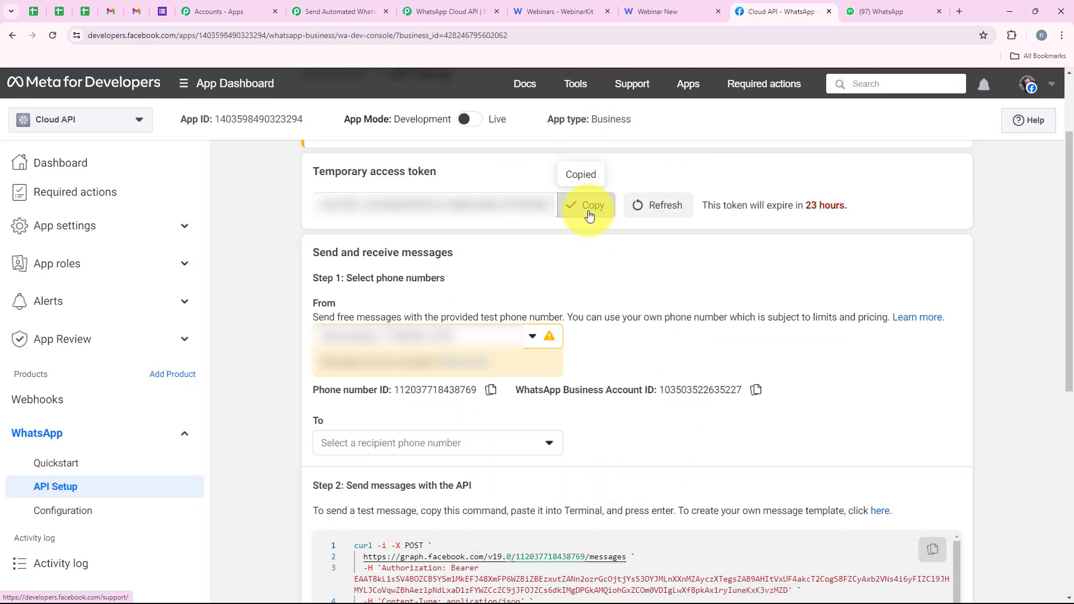
{"action": "left_click", "coordinate": [338, 11]}
{"action": "left_click", "coordinate": [537, 280]}
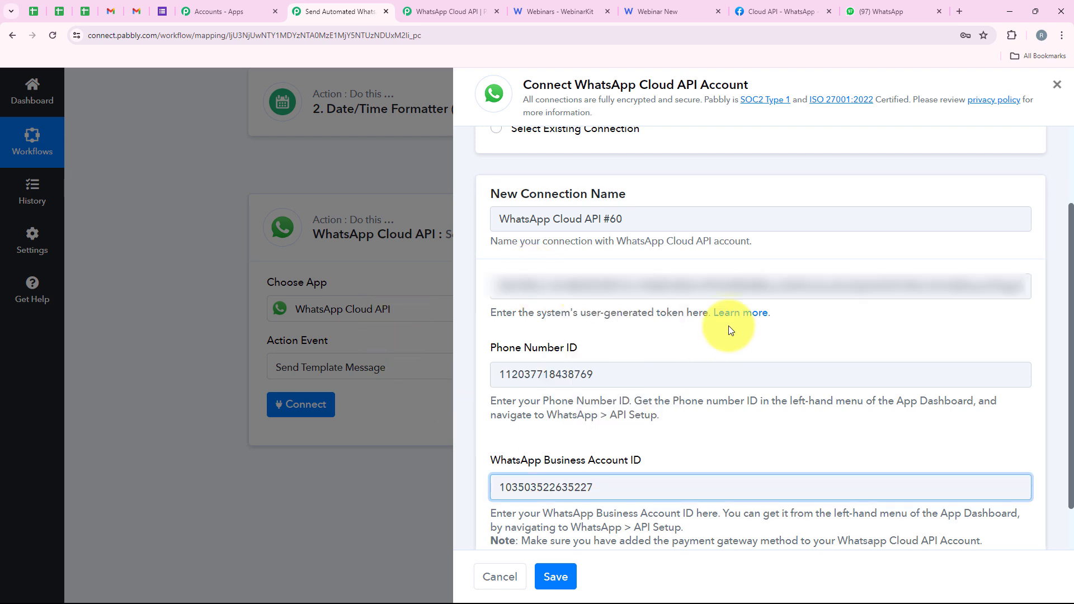
{"action": "left_click", "coordinate": [569, 576]}
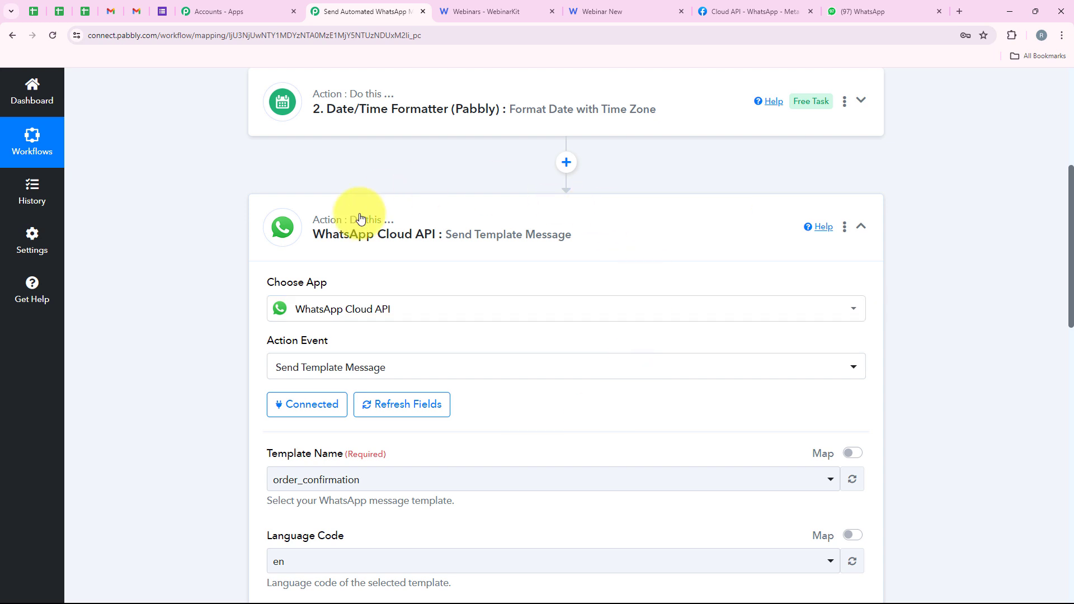
{"action": "scroll", "coordinate": [288, 281], "scroll_direction": "down", "scroll_amount": 3}
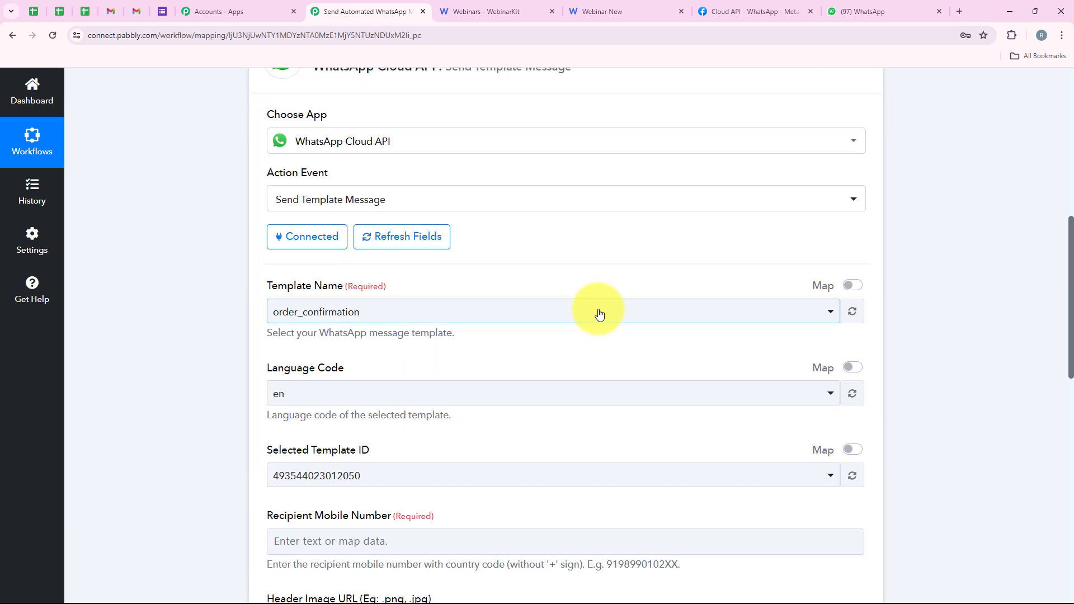
{"action": "scroll", "coordinate": [599, 313], "scroll_direction": "up", "scroll_amount": 1}
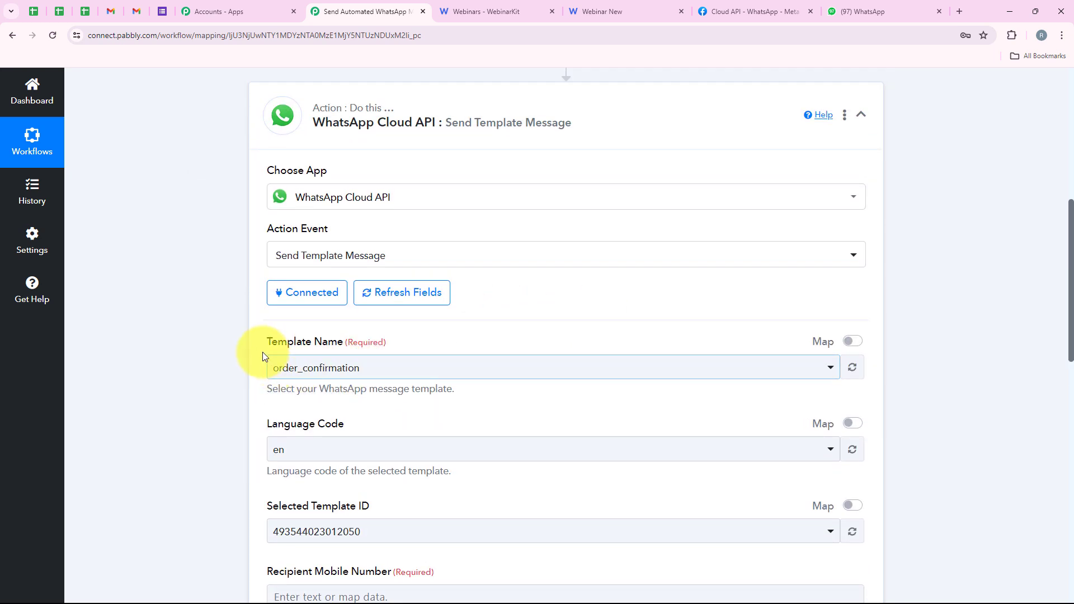
Step: Switch to Meta for Developers, open the WhatsApp message templates list and locate the webinar_reminder template
{"action": "left_click_drag", "start_coordinate": [340, 346], "coordinate": [343, 344]}
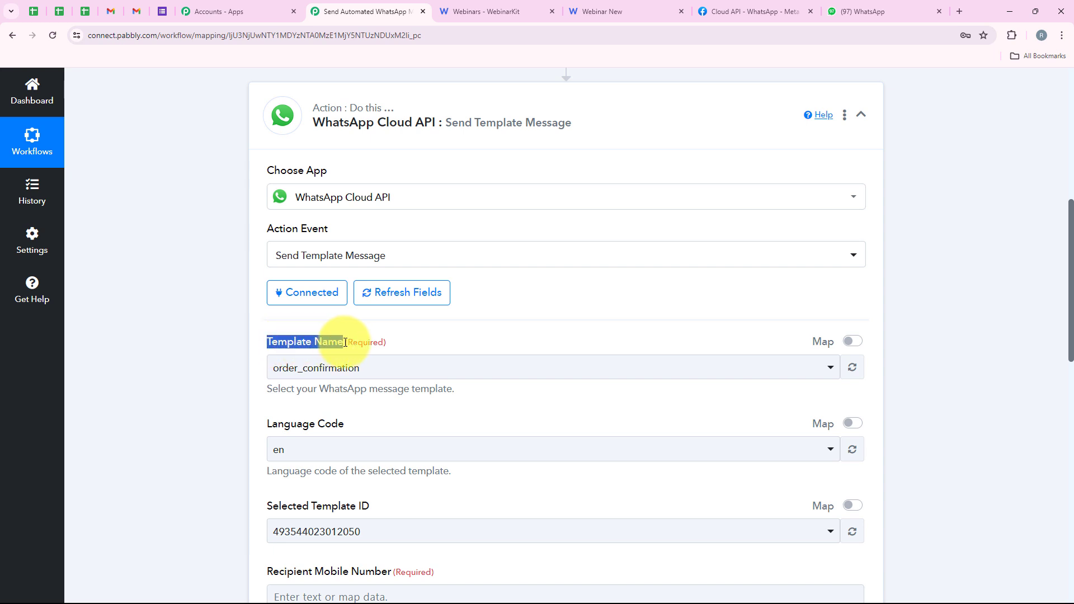
{"action": "left_click", "coordinate": [594, 349]}
{"action": "left_click", "coordinate": [727, 7]}
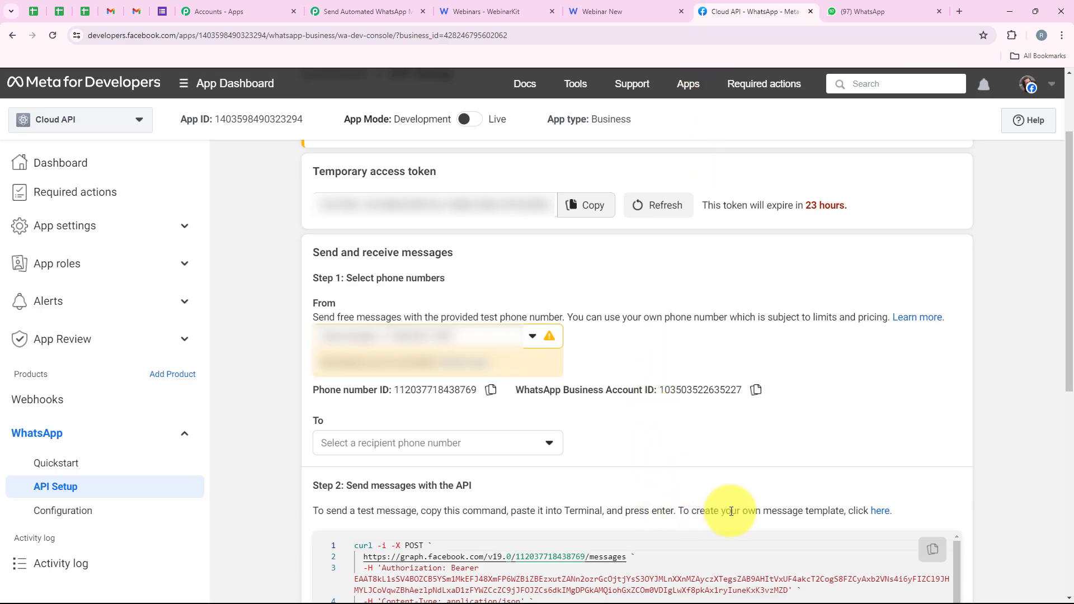
{"action": "left_click", "coordinate": [880, 511]}
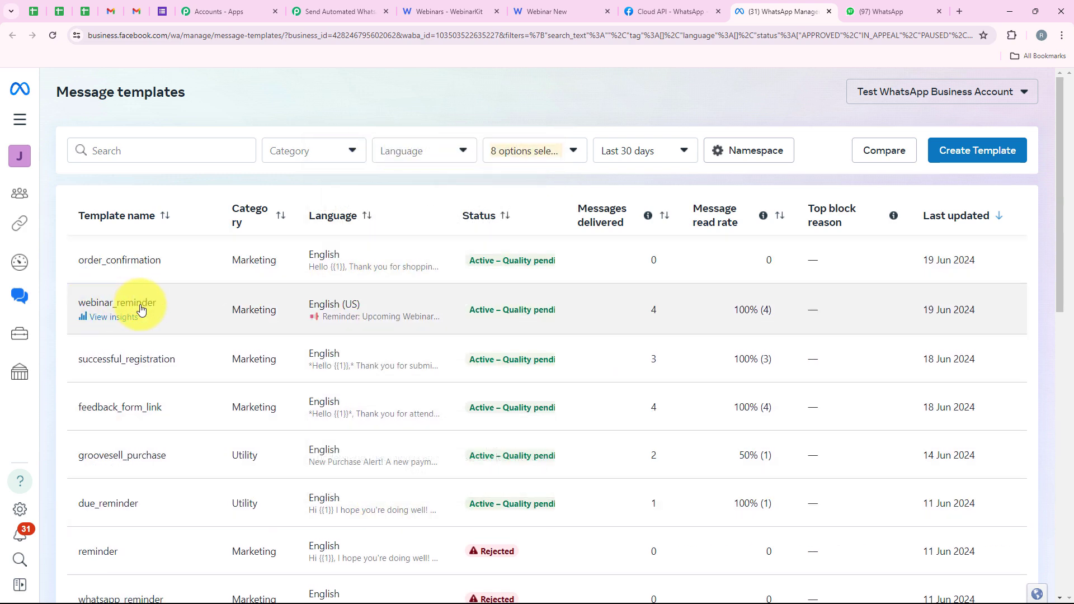
{"action": "mouse_move", "coordinate": [396, 318]}
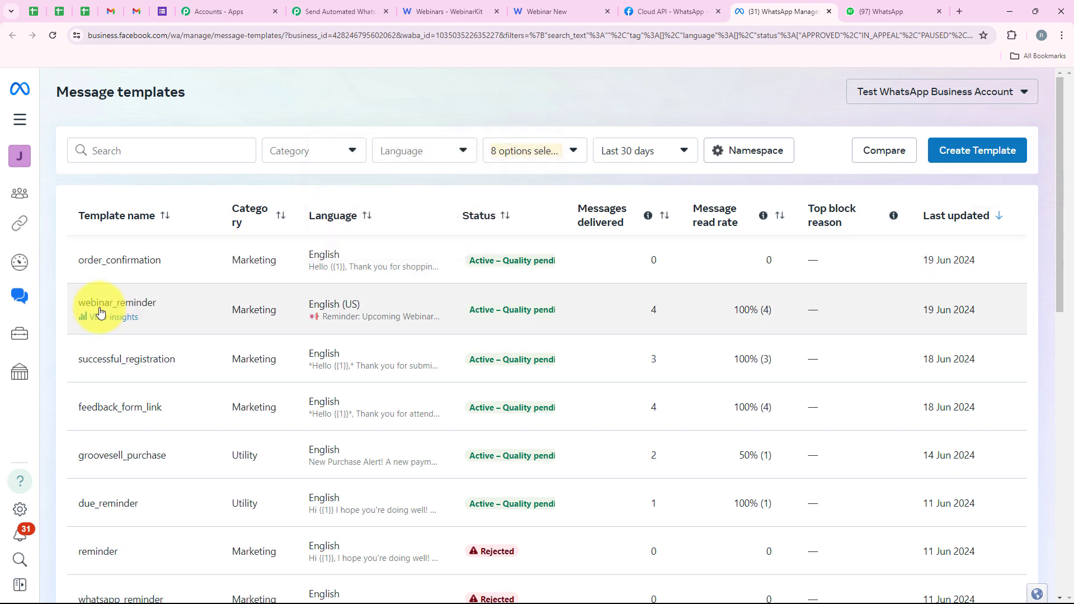
Step: Switch back to the Pabbly Connect workflow and set the WhatsApp action's Template Name to webinar_reminder
{"action": "left_click", "coordinate": [296, 4]}
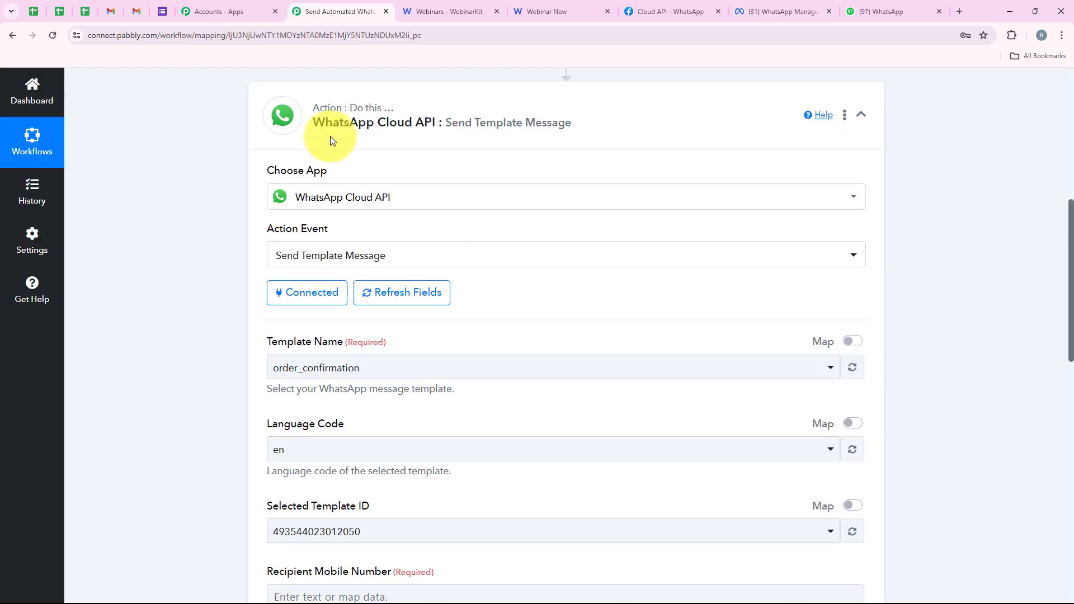
{"action": "left_click", "coordinate": [336, 374]}
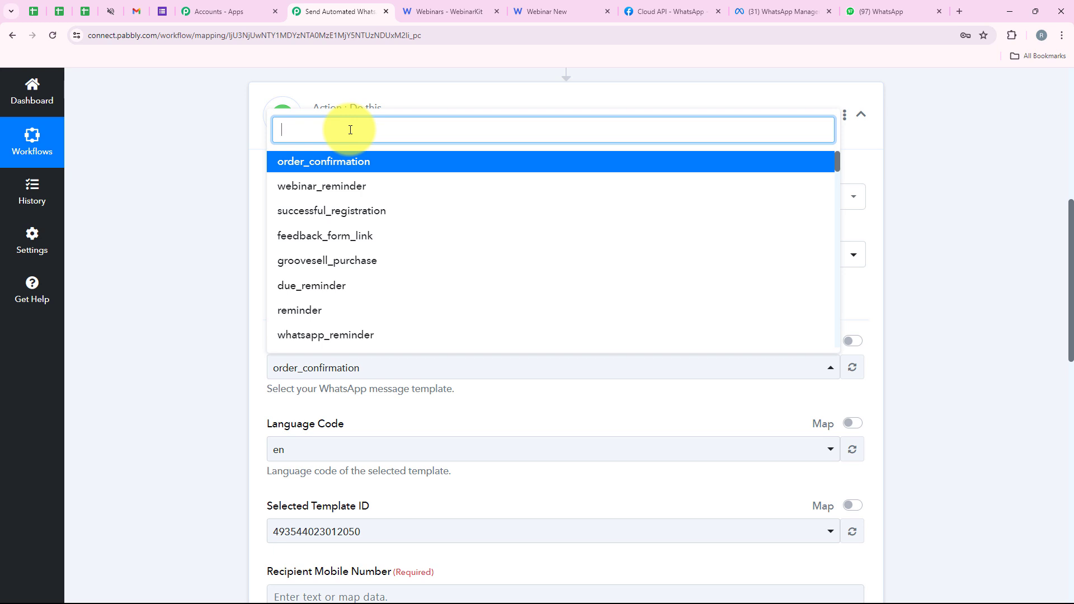
{"action": "type", "text": "web"}
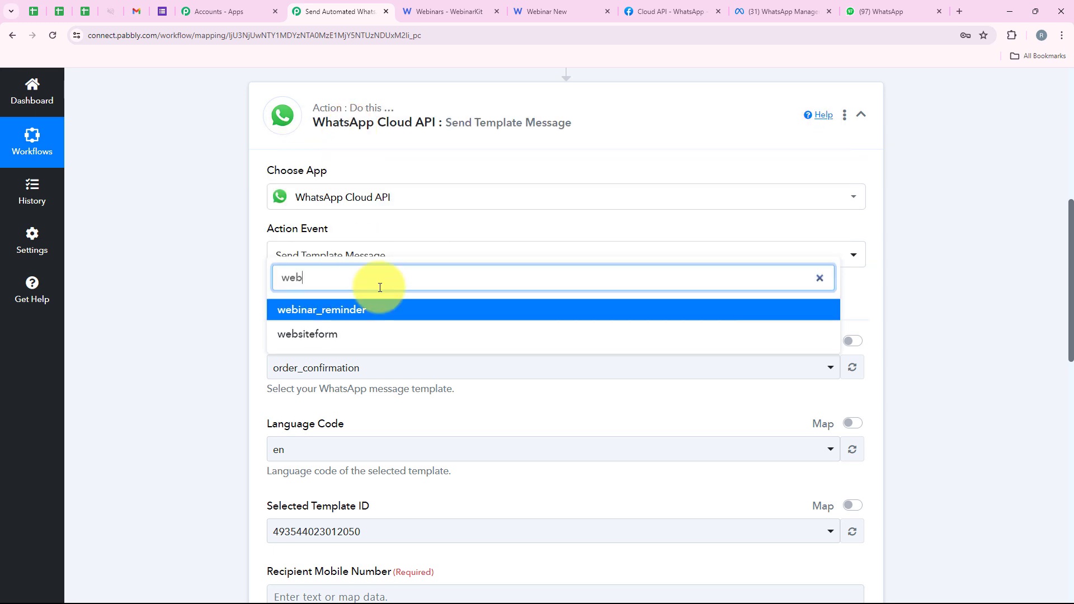
{"action": "left_click", "coordinate": [388, 311]}
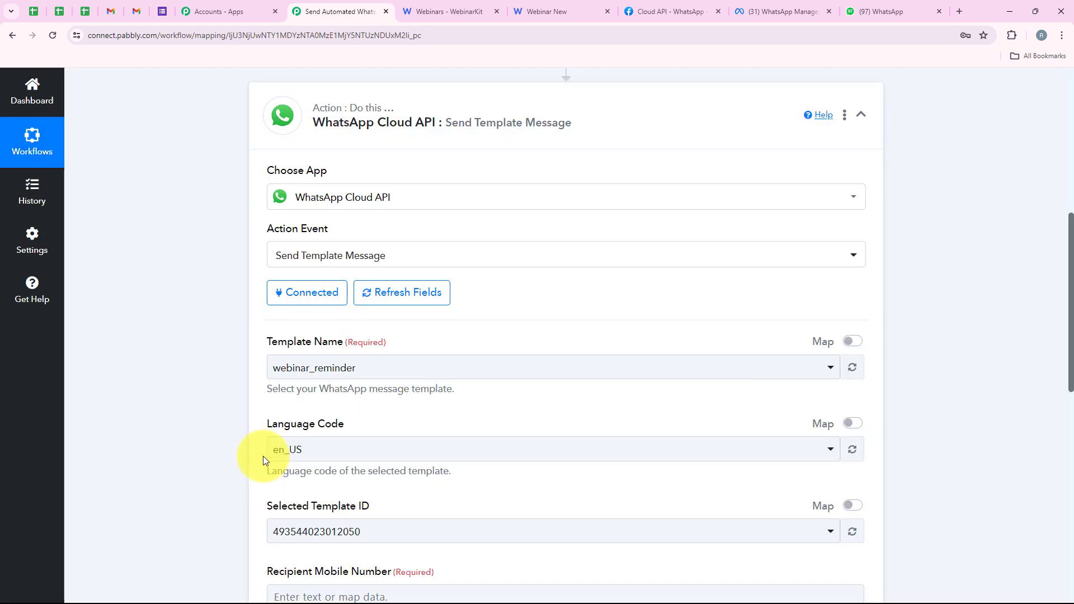
Step: Map the Recipient Mobile Number to the Phone value from the WebinarKit New Webinar Registration step
{"action": "scroll", "coordinate": [263, 455], "scroll_direction": "down", "scroll_amount": 3}
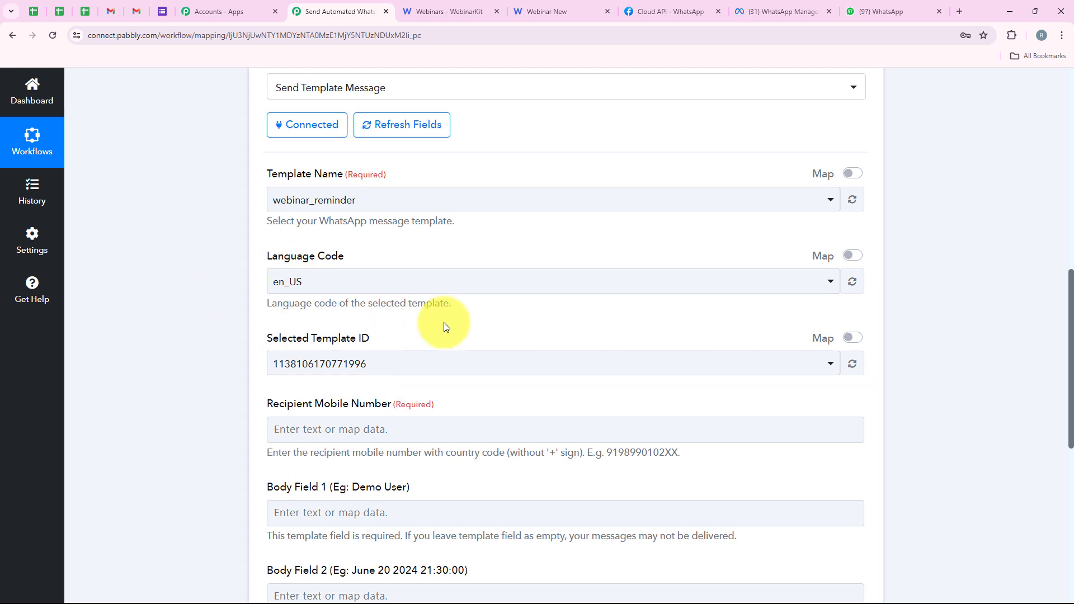
{"action": "scroll", "coordinate": [444, 372], "scroll_direction": "down", "scroll_amount": 1}
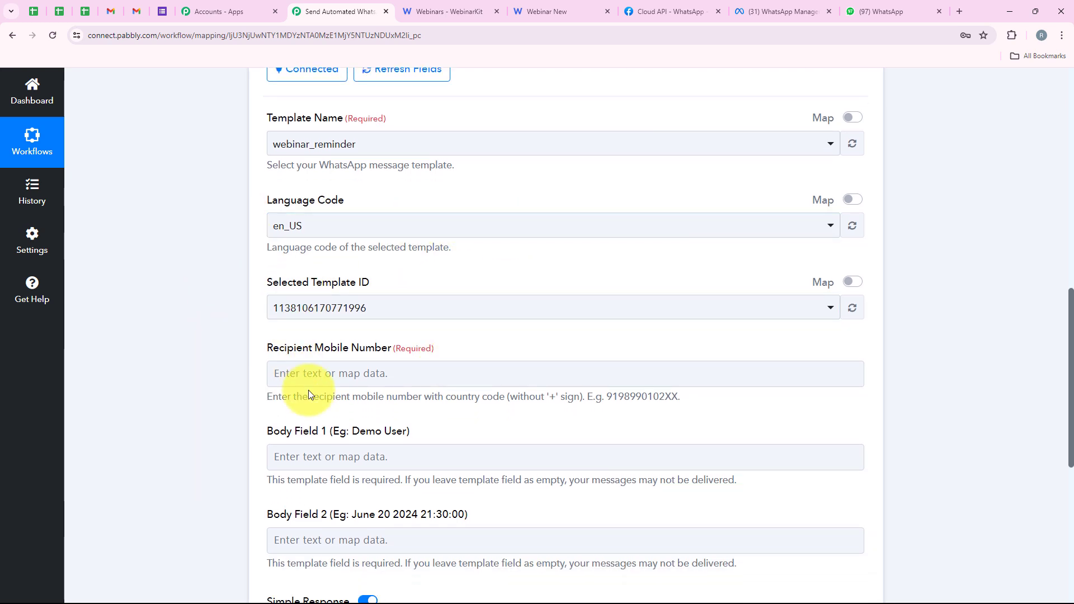
{"action": "scroll", "coordinate": [308, 390], "scroll_direction": "down", "scroll_amount": 1}
{"action": "scroll", "coordinate": [311, 373], "scroll_direction": "down", "scroll_amount": 1}
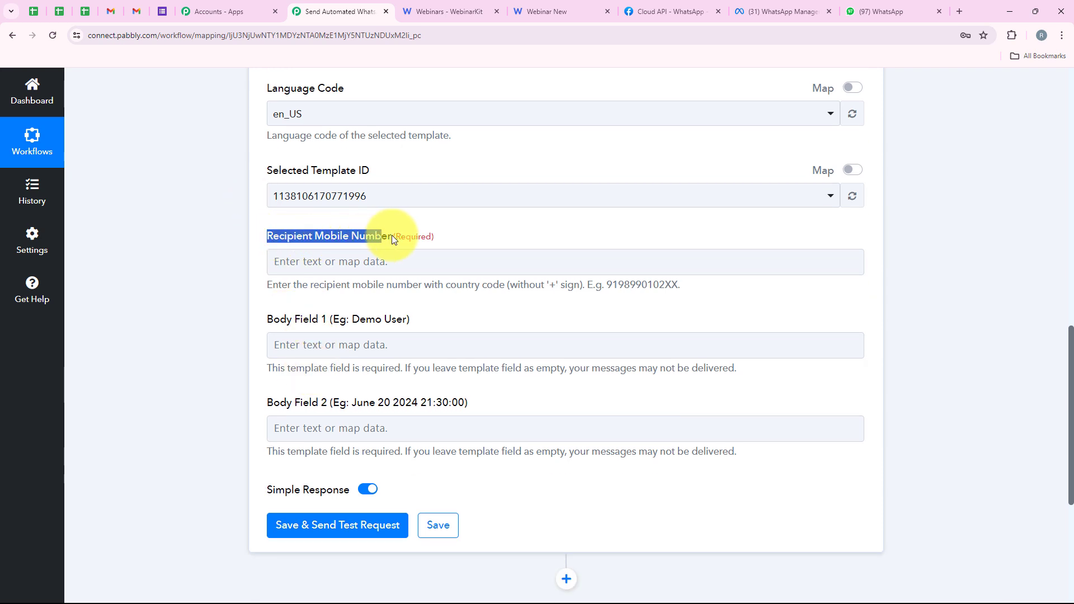
{"action": "left_click", "coordinate": [272, 271]}
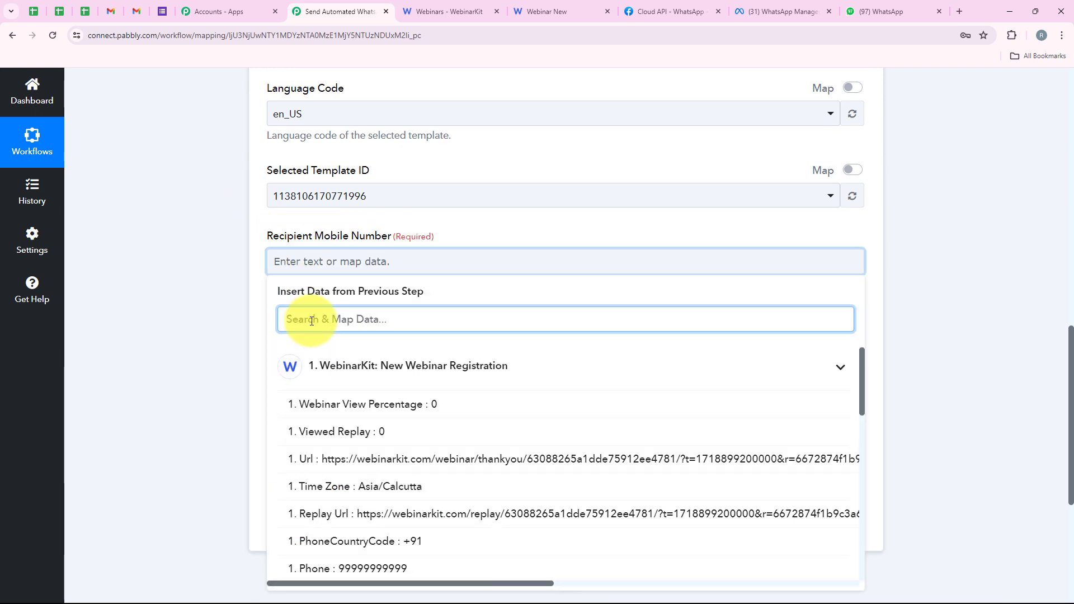
{"action": "type", "text": "Phone"}
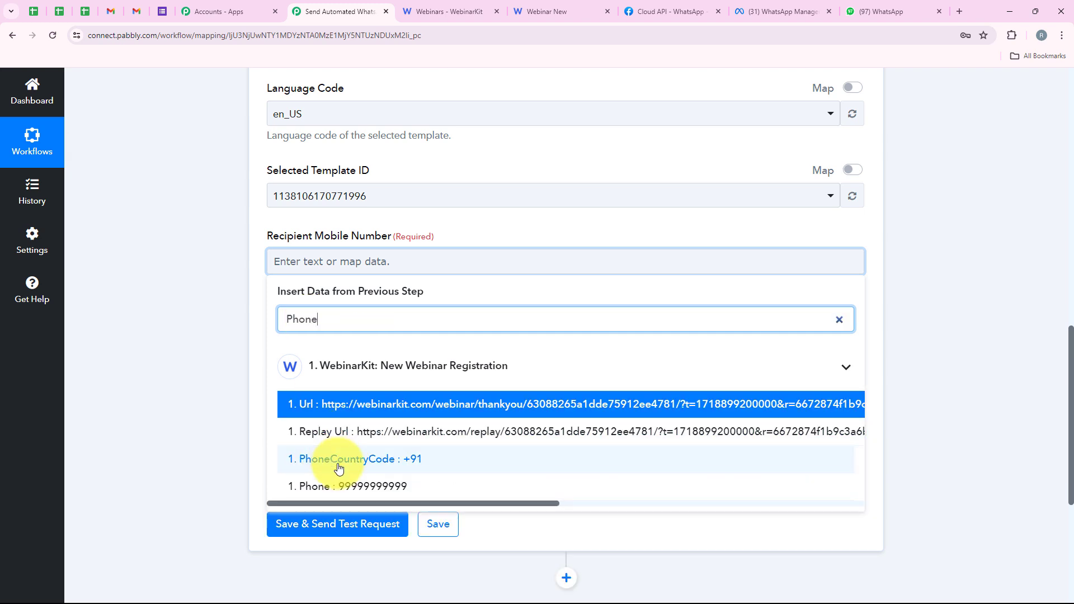
{"action": "left_click", "coordinate": [294, 486]}
{"action": "scroll", "coordinate": [214, 327], "scroll_direction": "down", "scroll_amount": 1}
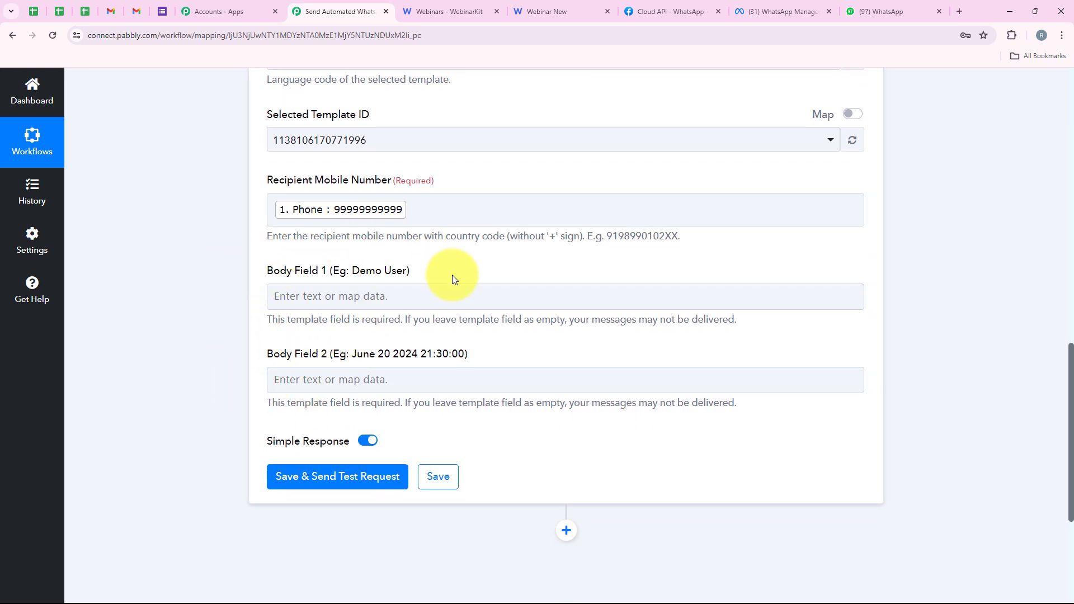
Step: Switch to WhatsApp Manager, open the webinar_reminder template and examine its body variables against the message preview
{"action": "left_click", "coordinate": [781, 11]}
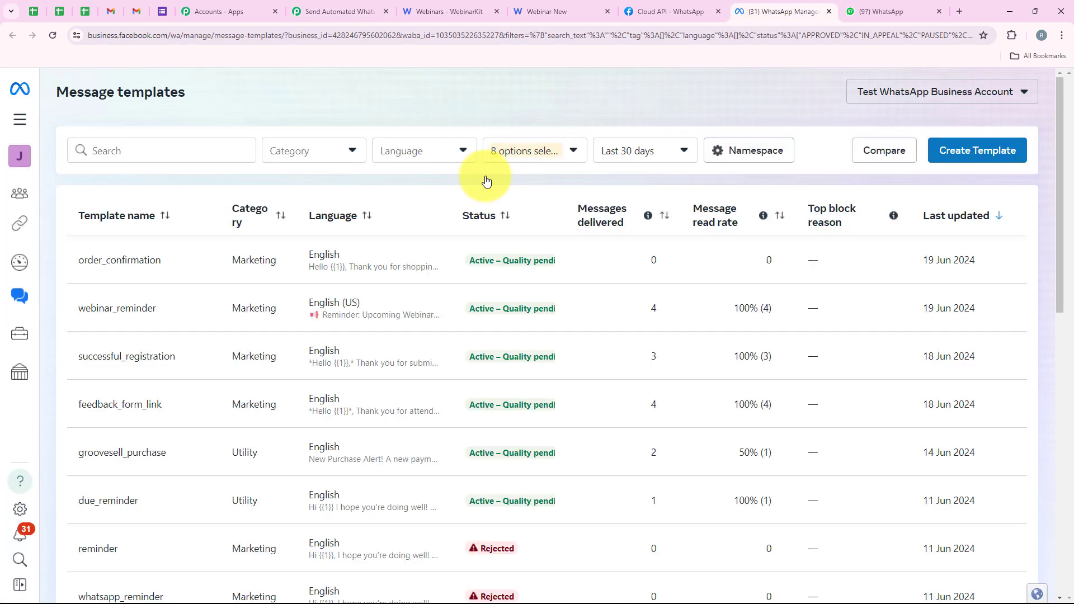
{"action": "left_click", "coordinate": [166, 309]}
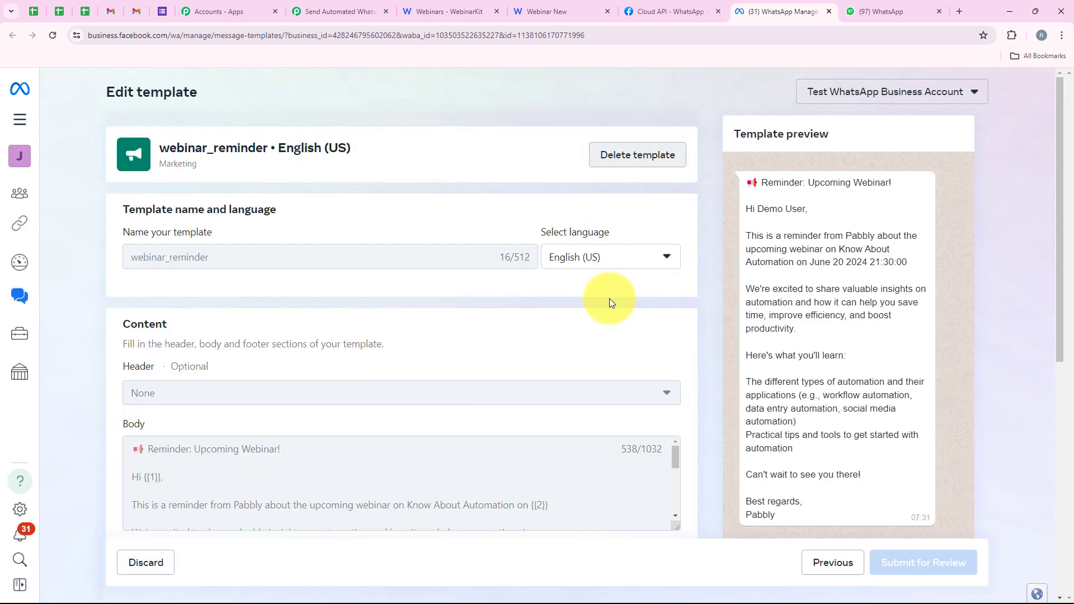
{"action": "scroll", "coordinate": [681, 435], "scroll_direction": "down", "scroll_amount": 2}
{"action": "left_click_drag", "start_coordinate": [678, 418], "coordinate": [678, 537]}
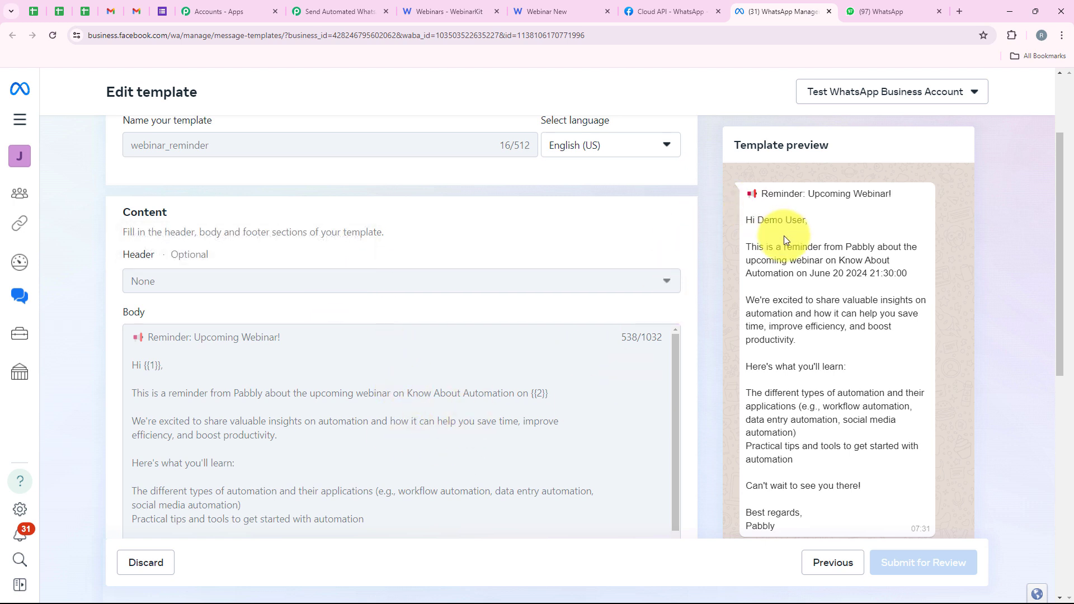
{"action": "scroll", "coordinate": [784, 236], "scroll_direction": "down", "scroll_amount": 1}
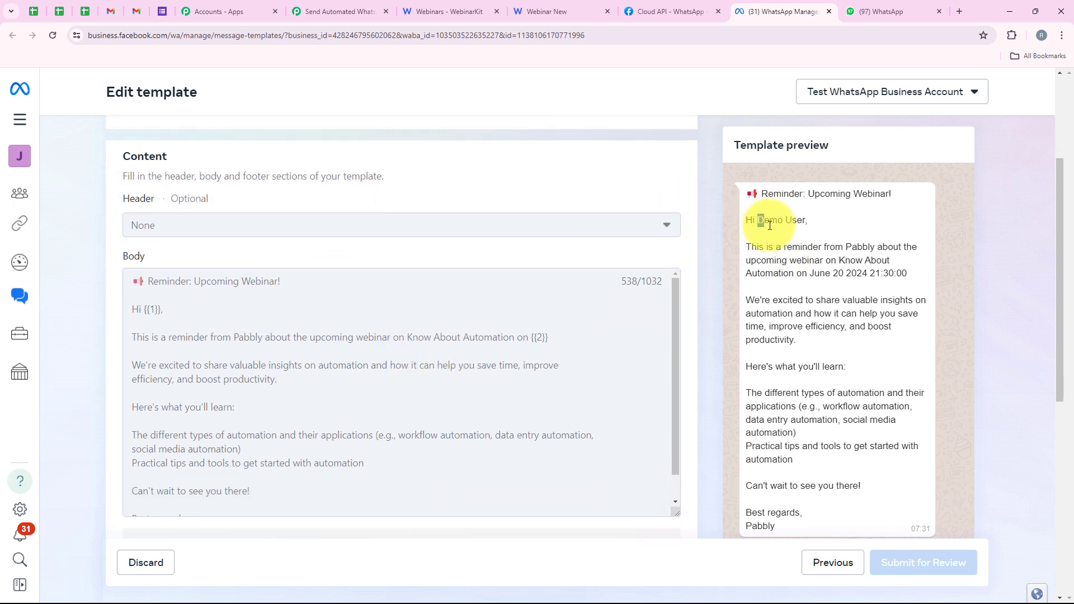
{"action": "left_click_drag", "start_coordinate": [769, 225], "coordinate": [804, 230]}
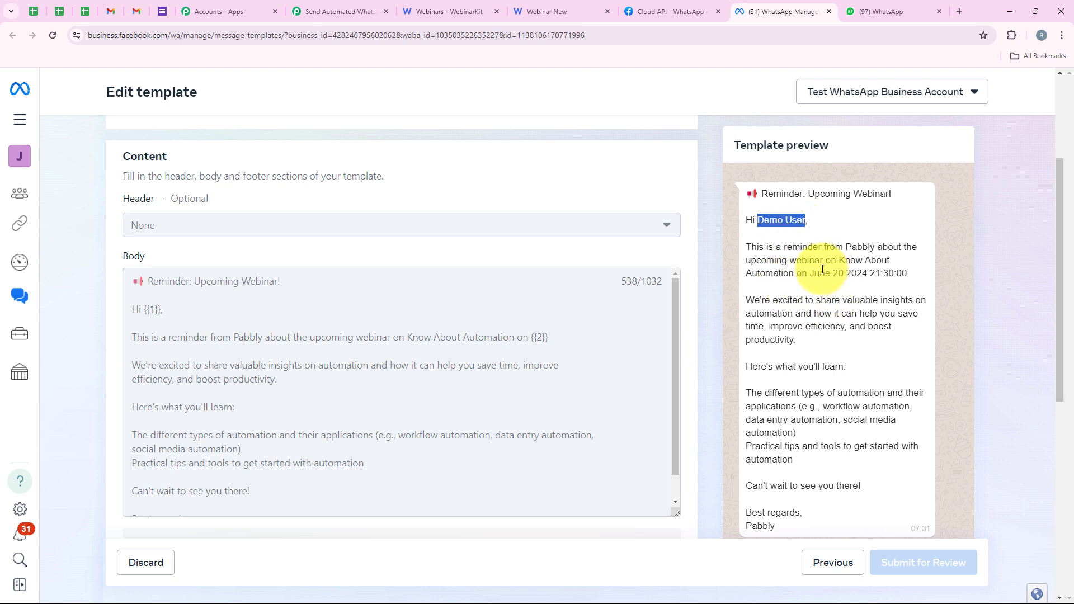
{"action": "left_click_drag", "start_coordinate": [810, 273], "coordinate": [910, 278]}
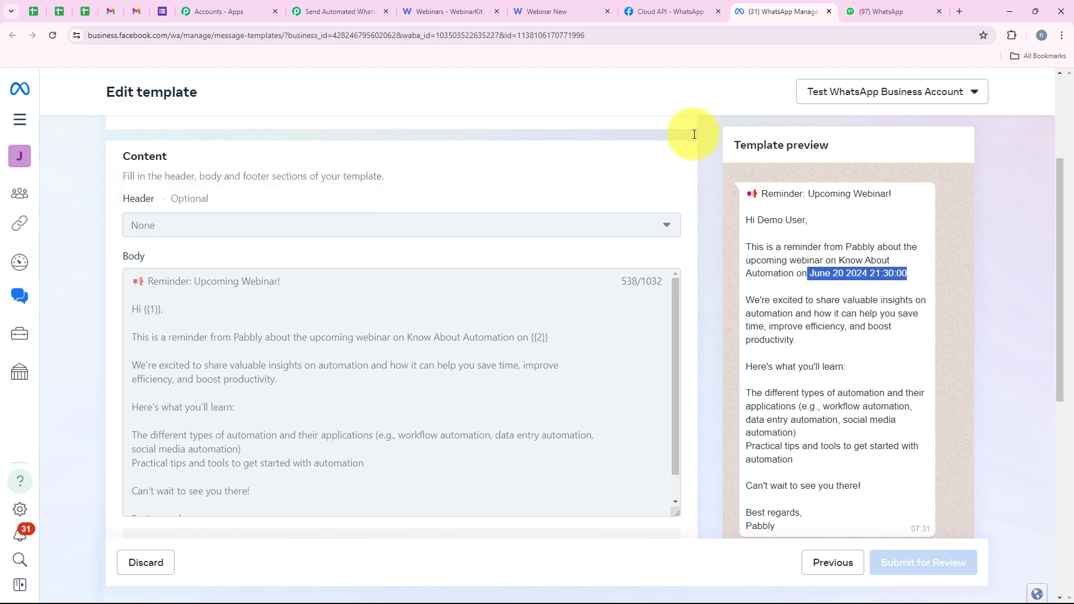
{"action": "left_click", "coordinate": [513, 320]}
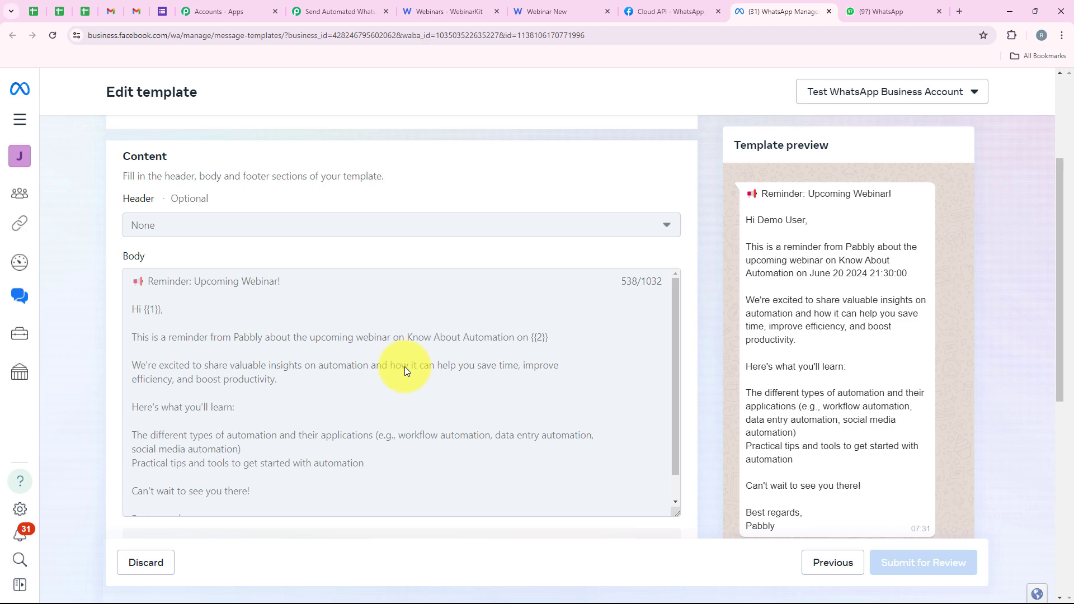
{"action": "scroll", "coordinate": [405, 367], "scroll_direction": "down", "scroll_amount": 1}
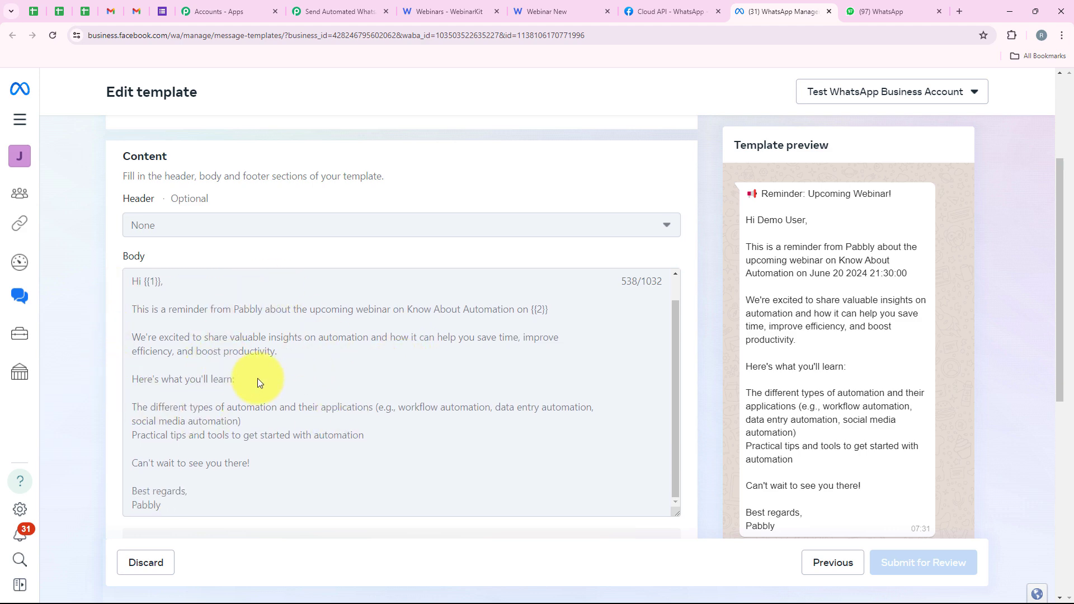
Step: Back in Pabbly Connect, map Body Field 1 to the First and Last name values from the WebinarKit registration step
{"action": "left_click", "coordinate": [324, 13]}
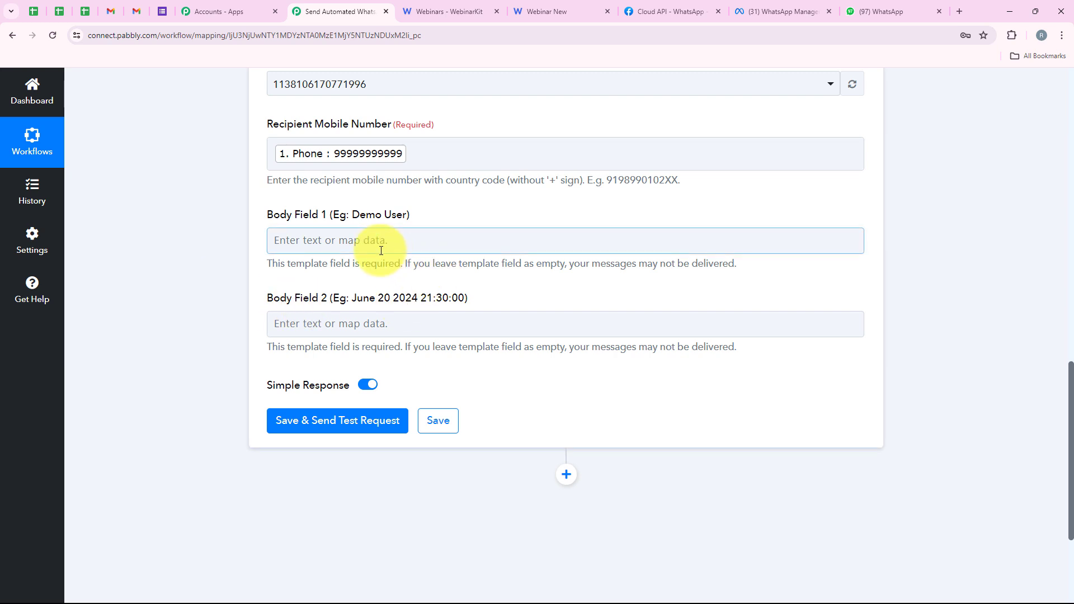
{"action": "left_click", "coordinate": [454, 240]}
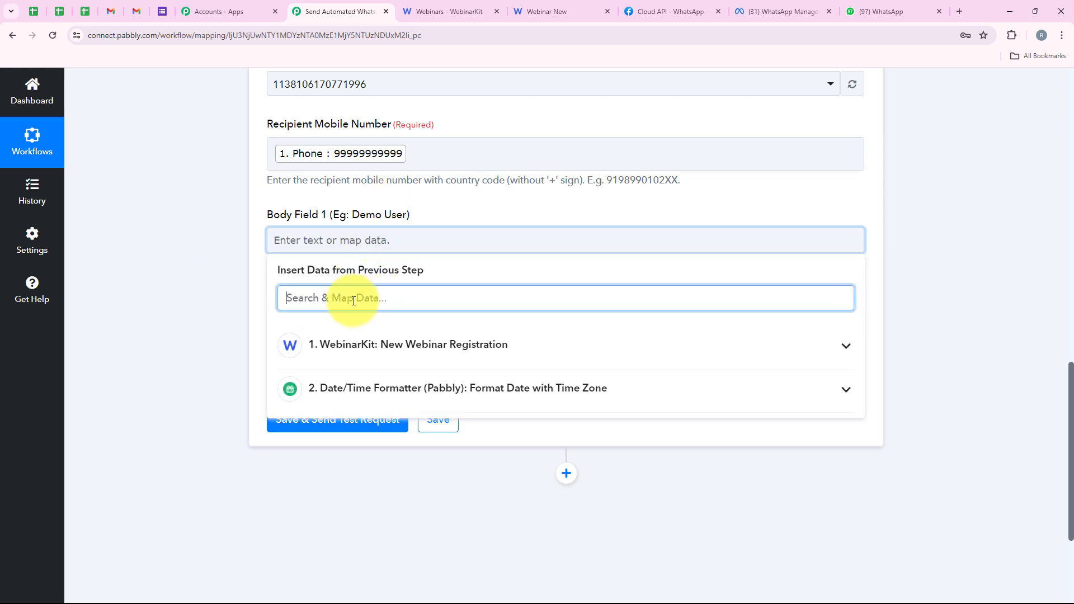
{"action": "type", "text": "D"}
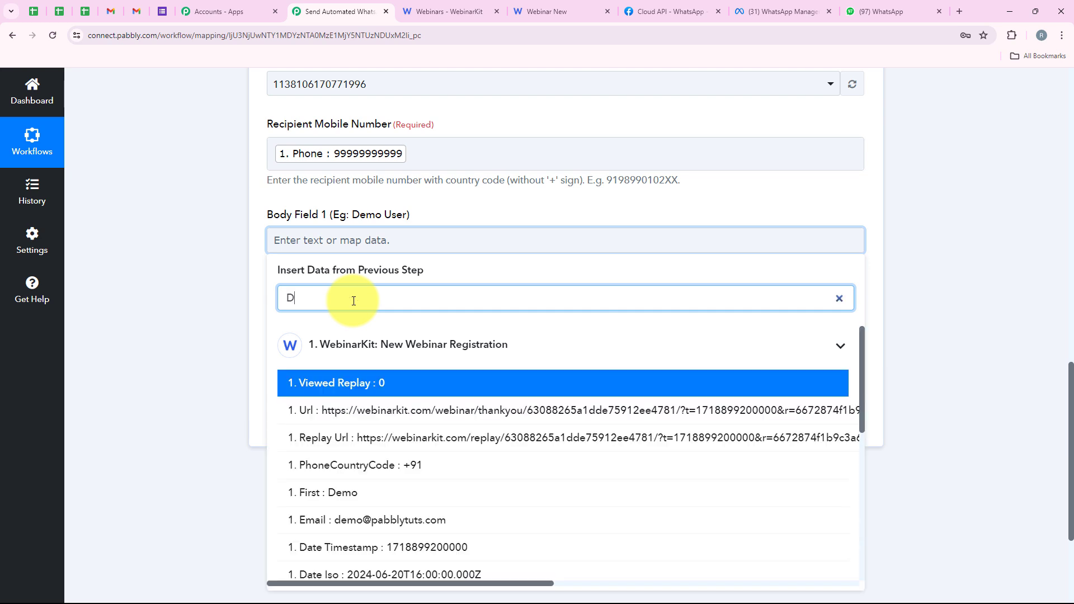
{"action": "key", "text": "BackSpace"}
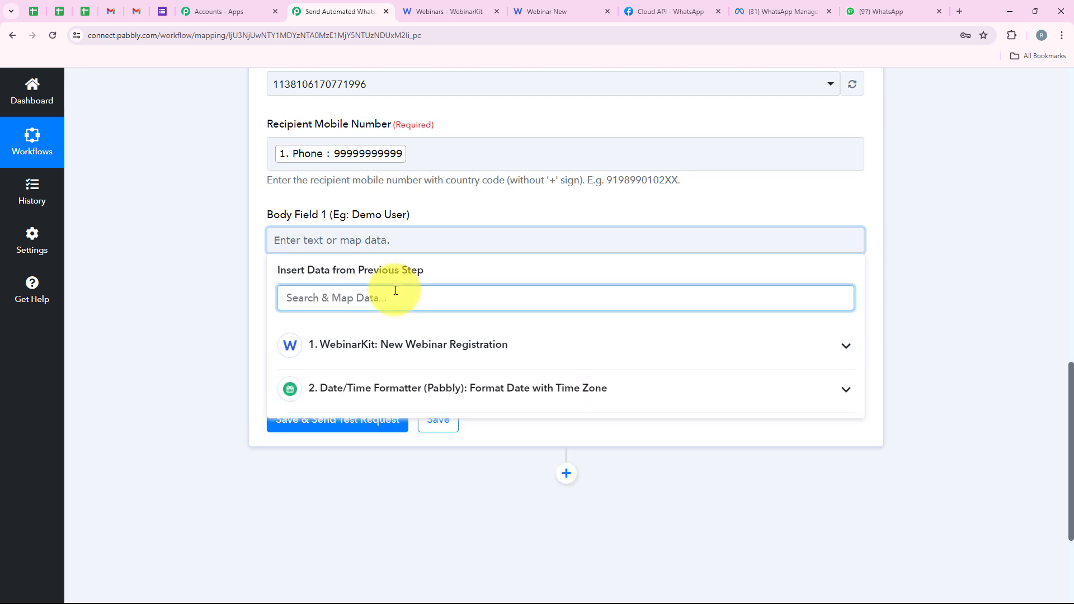
{"action": "type", "text": "First"}
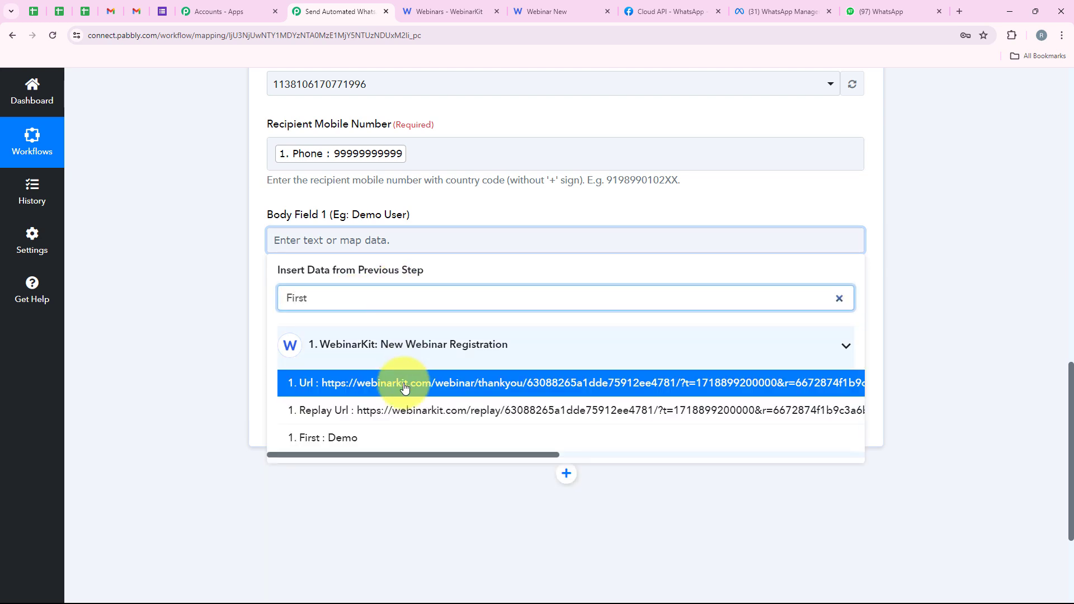
{"action": "left_click", "coordinate": [391, 437]}
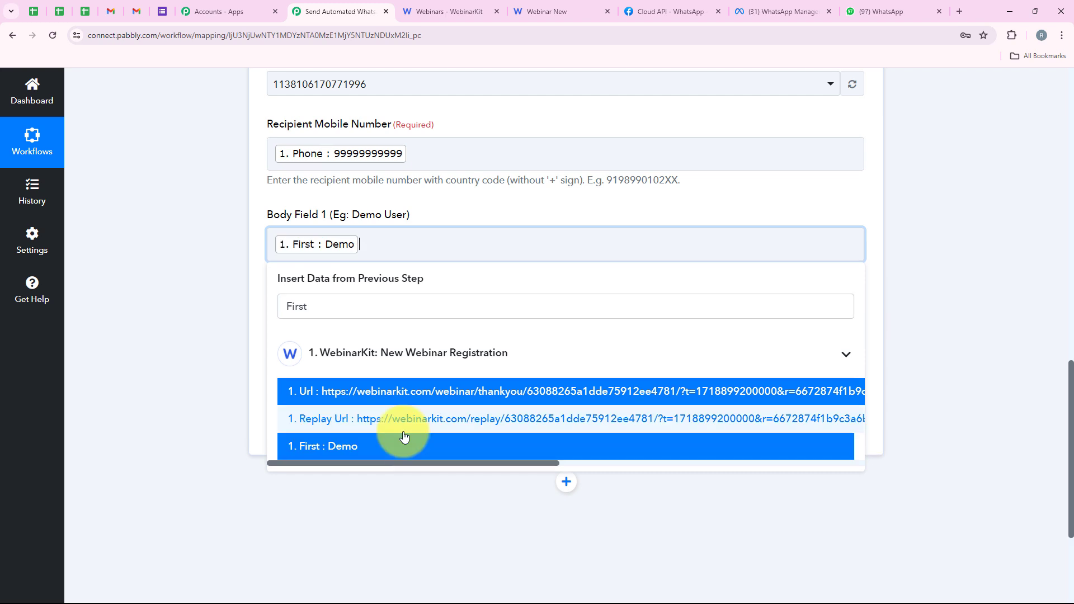
{"action": "left_click", "coordinate": [388, 307]}
{"action": "type", "text": "Last"}
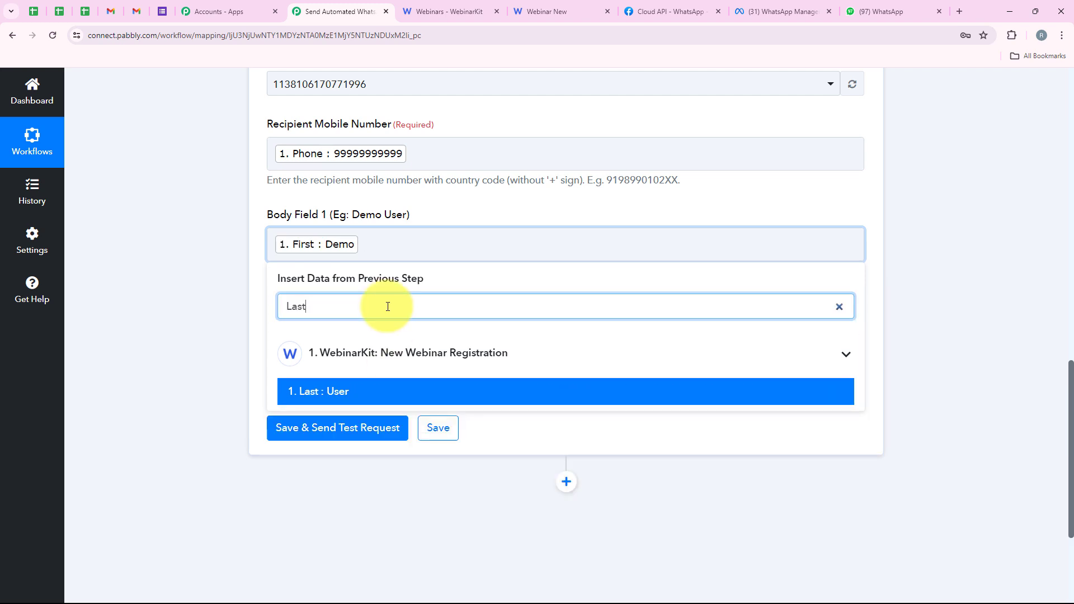
{"action": "left_click", "coordinate": [390, 395]}
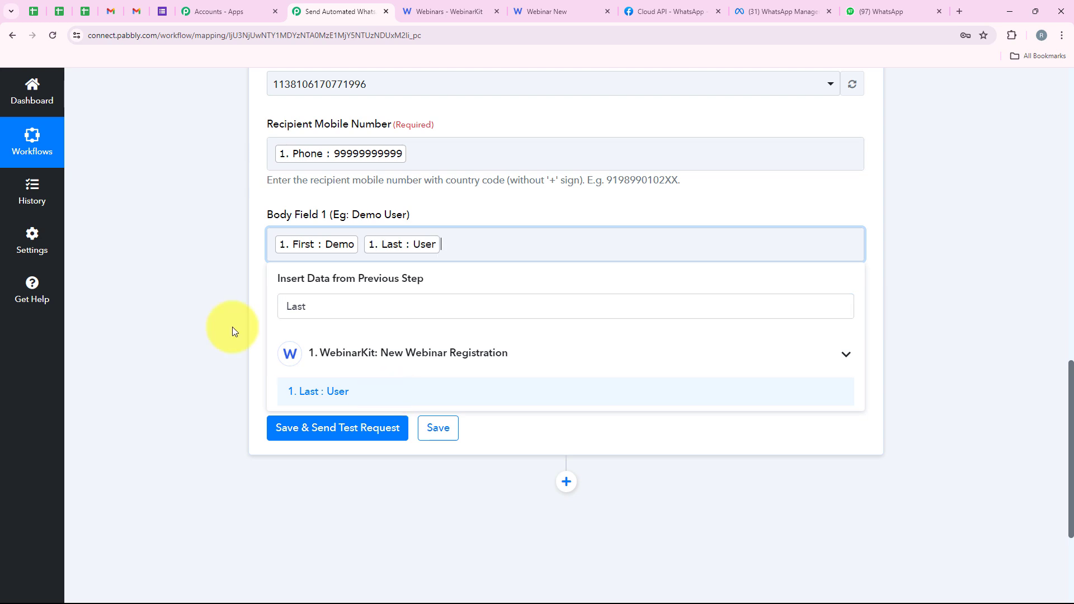
{"action": "left_click", "coordinate": [169, 300]}
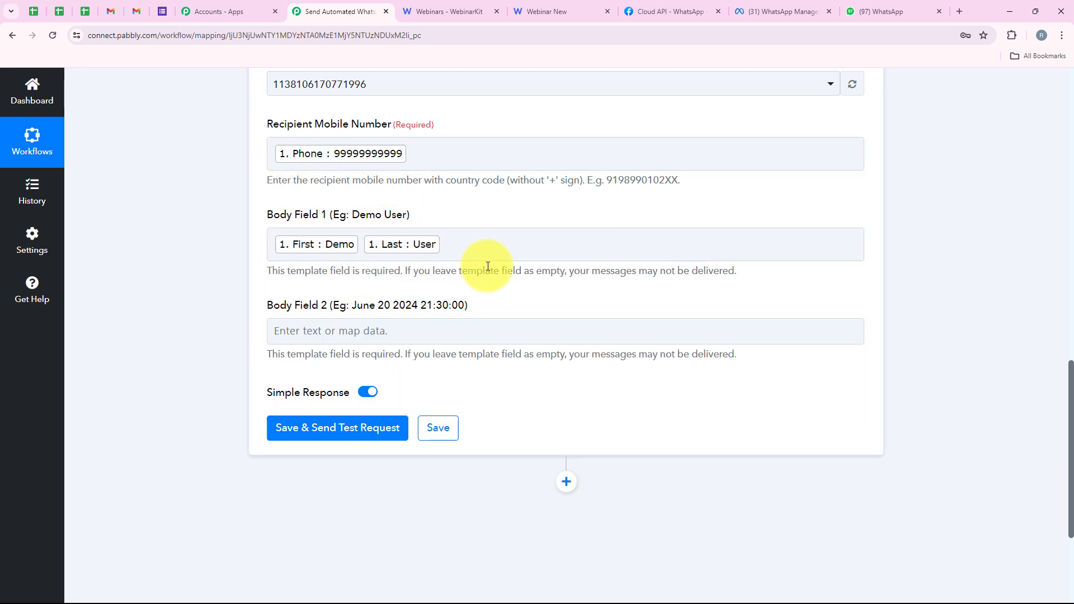
Step: Map Body Field 2 to the Result value of the Date/Time Formatter step
{"action": "scroll", "coordinate": [283, 274], "scroll_direction": "down", "scroll_amount": 1}
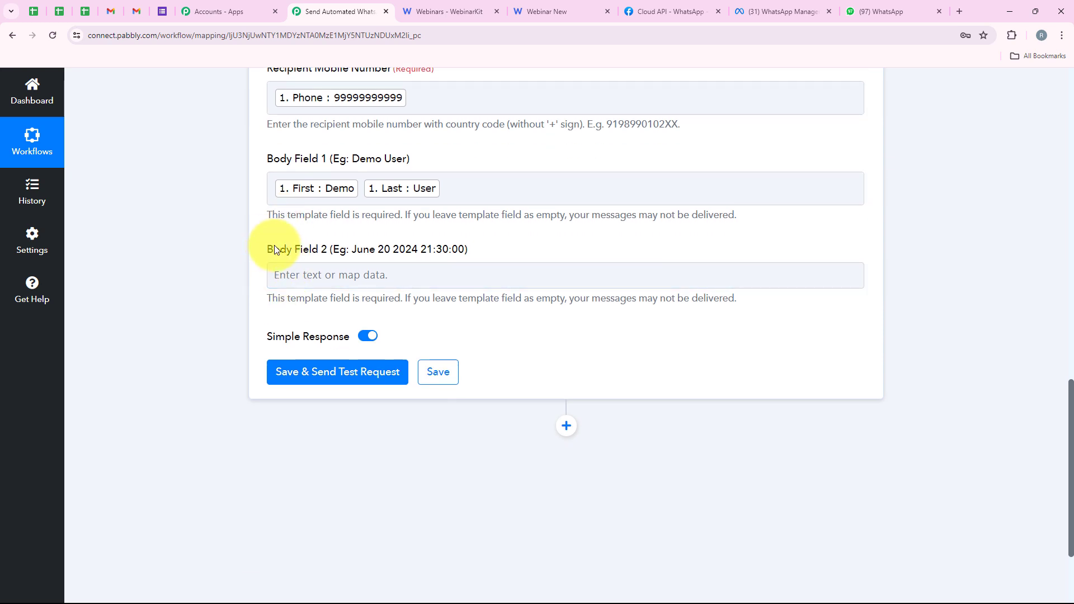
{"action": "left_click_drag", "start_coordinate": [268, 249], "coordinate": [330, 249]}
{"action": "left_click", "coordinate": [358, 272]}
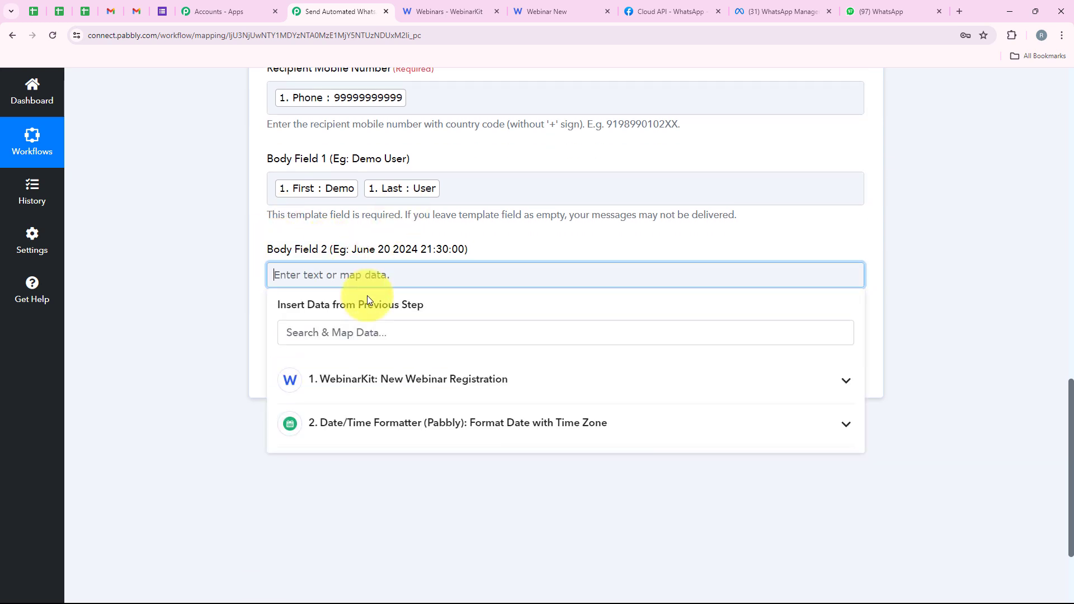
{"action": "left_click", "coordinate": [434, 427]}
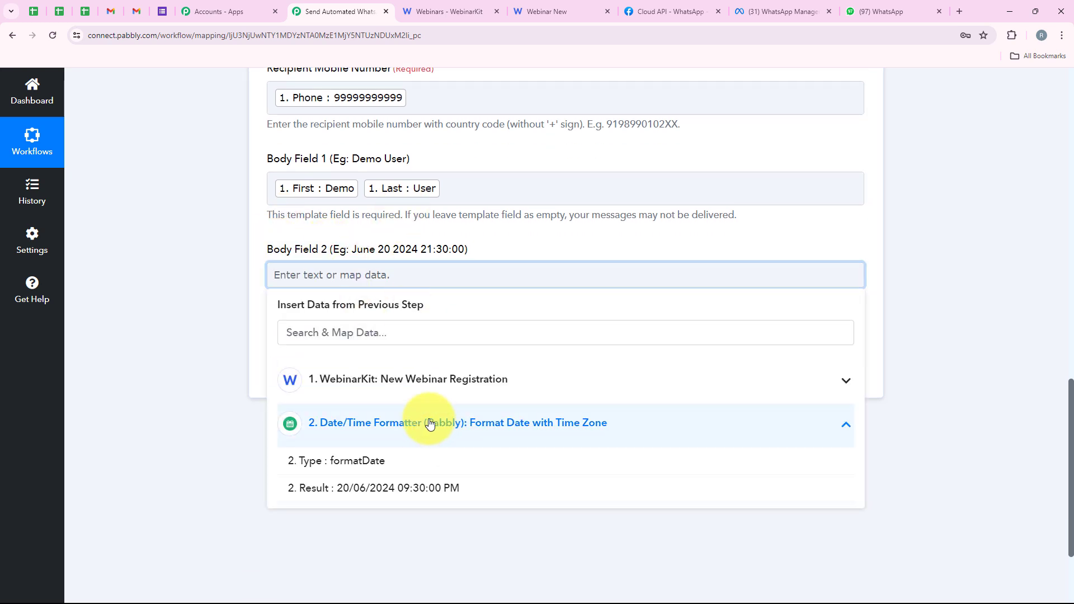
{"action": "left_click", "coordinate": [375, 489]}
{"action": "left_click", "coordinate": [240, 311]}
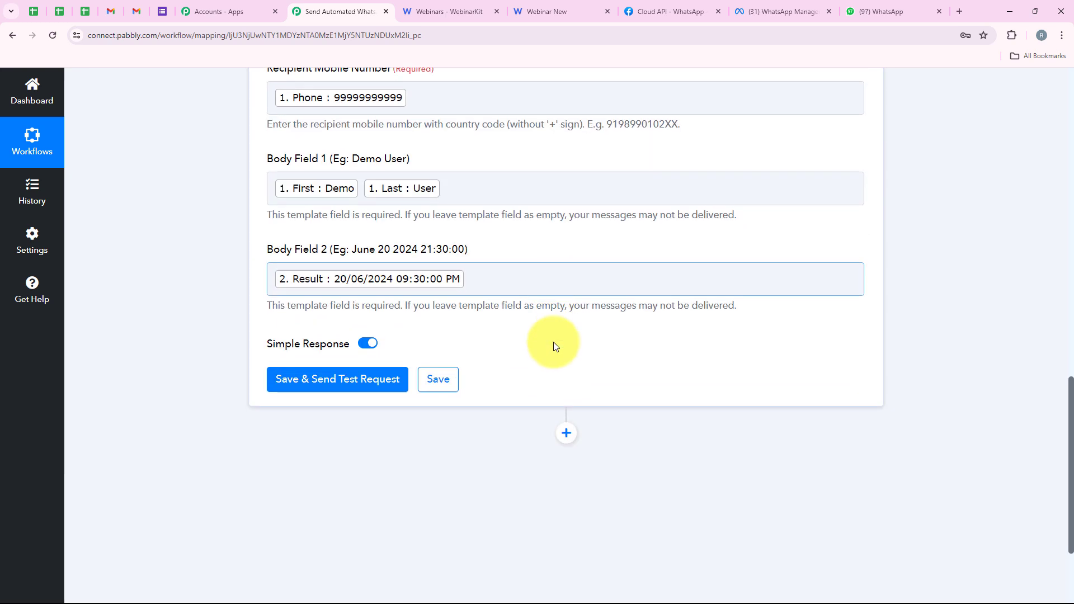
Step: Clear the mapped Phone value from Recipient Mobile Number, and save the WhatsApp Cloud API step while sending a test request
{"action": "scroll", "coordinate": [392, 347], "scroll_direction": "up", "scroll_amount": 1}
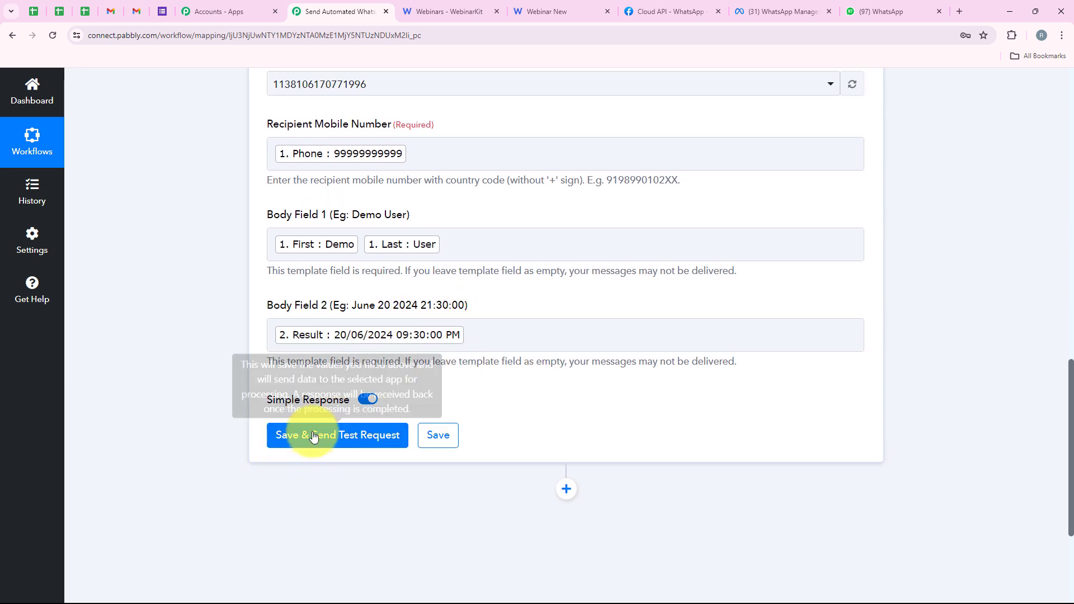
{"action": "scroll", "coordinate": [167, 319], "scroll_direction": "down", "scroll_amount": 1}
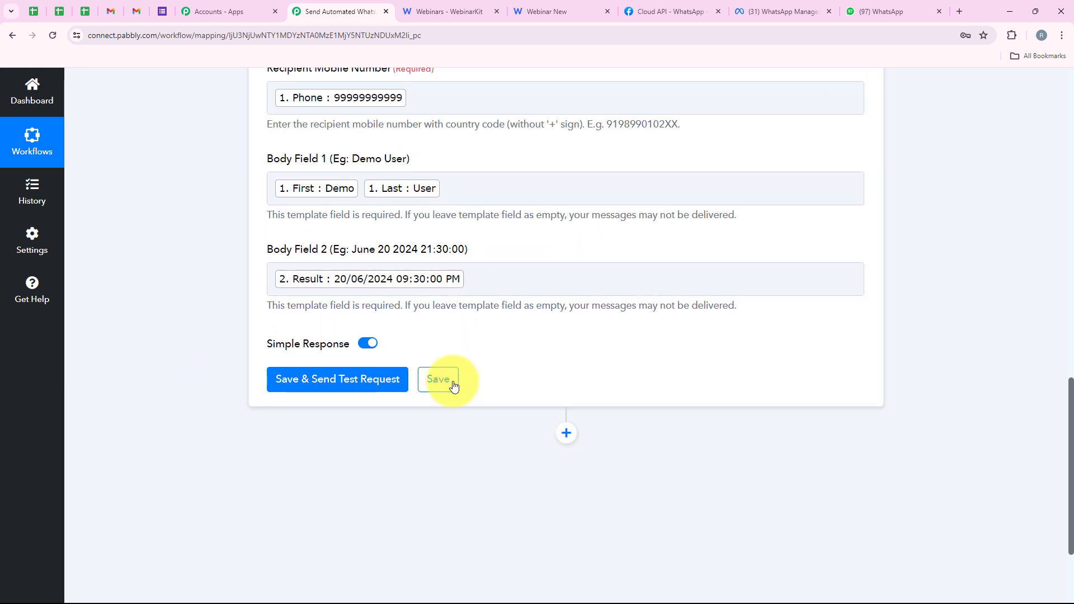
{"action": "scroll", "coordinate": [562, 361], "scroll_direction": "down", "scroll_amount": 1}
{"action": "scroll", "coordinate": [562, 361], "scroll_direction": "up", "scroll_amount": 1}
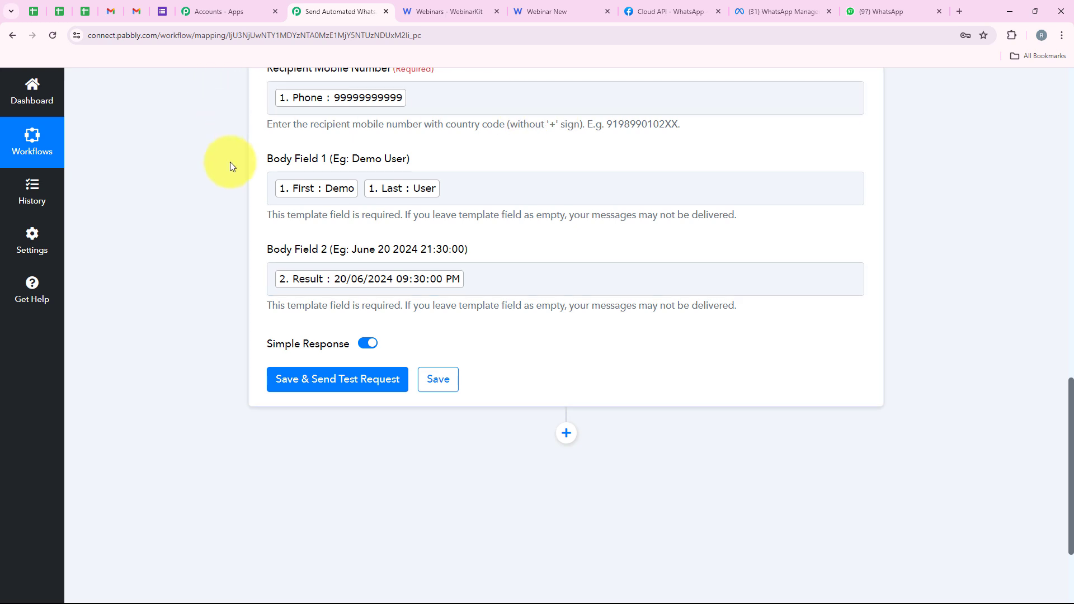
{"action": "scroll", "coordinate": [462, 112], "scroll_direction": "up", "scroll_amount": 1}
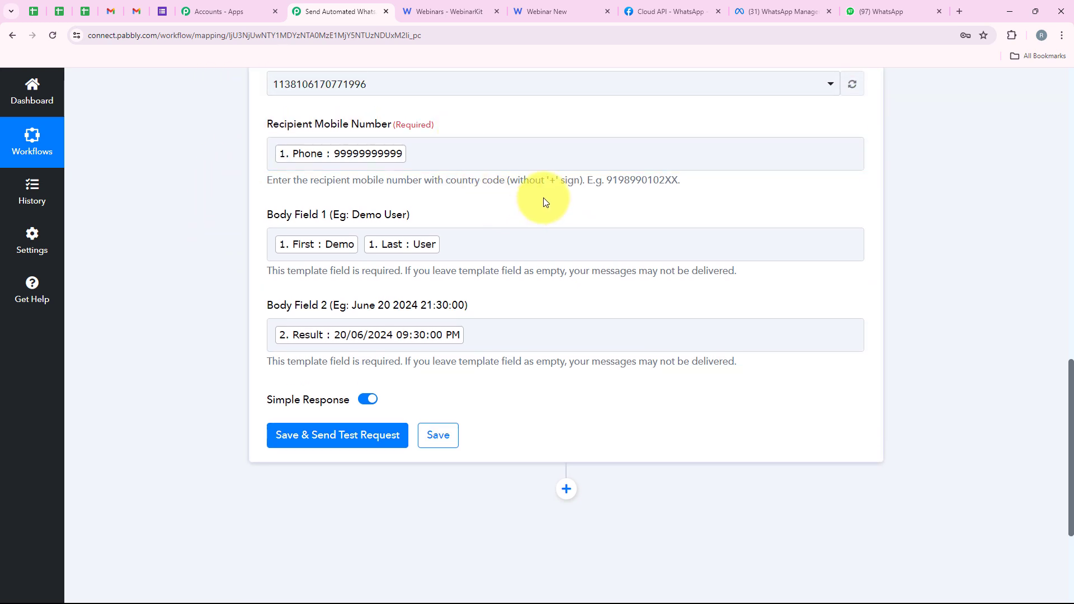
{"action": "left_click", "coordinate": [389, 164]}
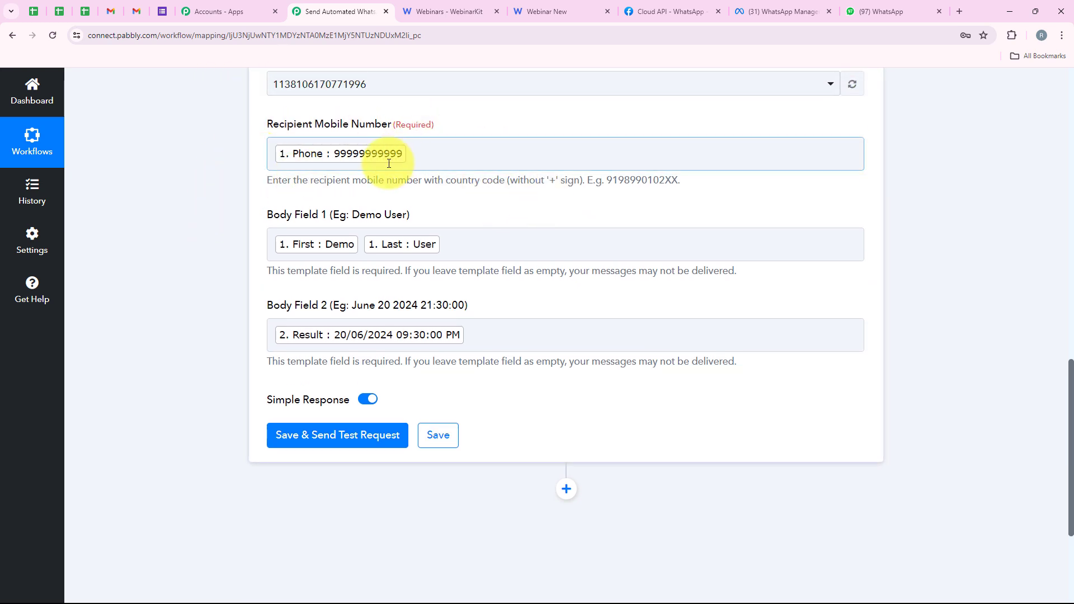
{"action": "left_click", "coordinate": [388, 154]}
{"action": "key", "text": "BackSpace"}
{"action": "scroll", "coordinate": [192, 247], "scroll_direction": "down", "scroll_amount": 3}
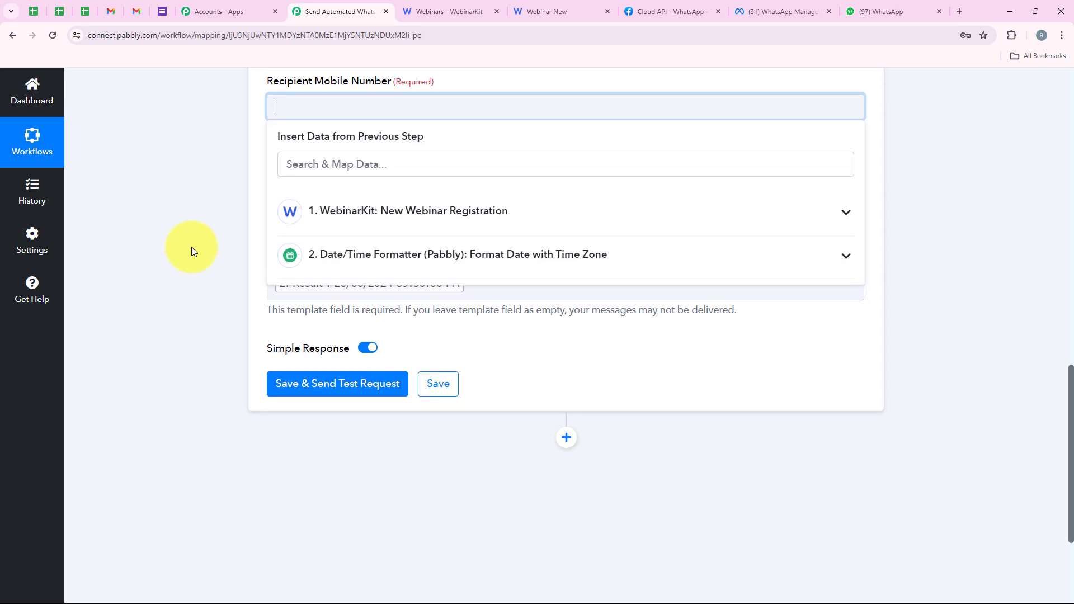
{"action": "left_click", "coordinate": [191, 247]}
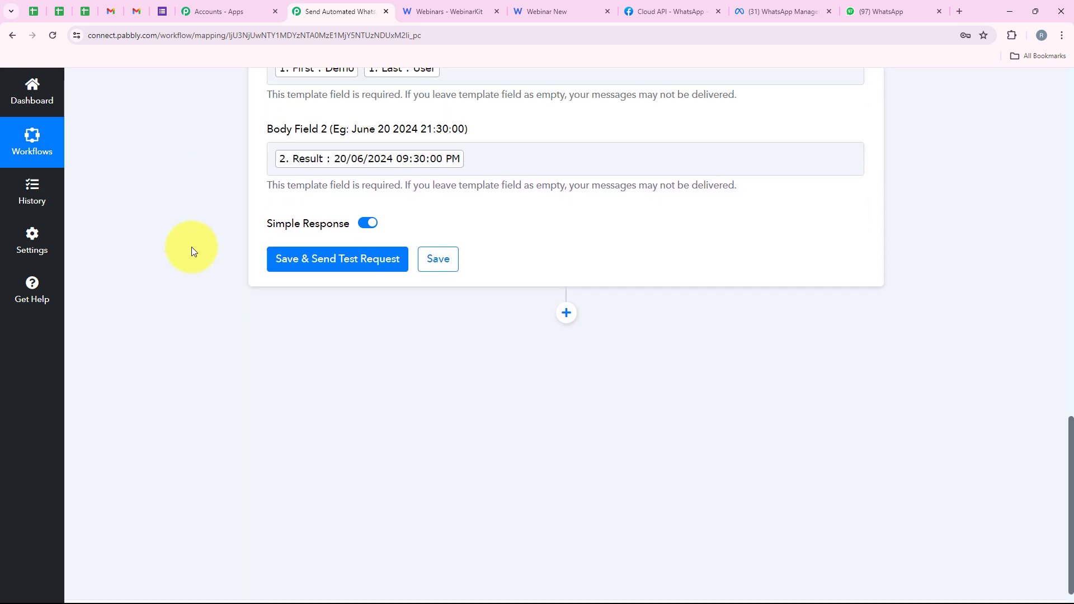
{"action": "left_click", "coordinate": [341, 270]}
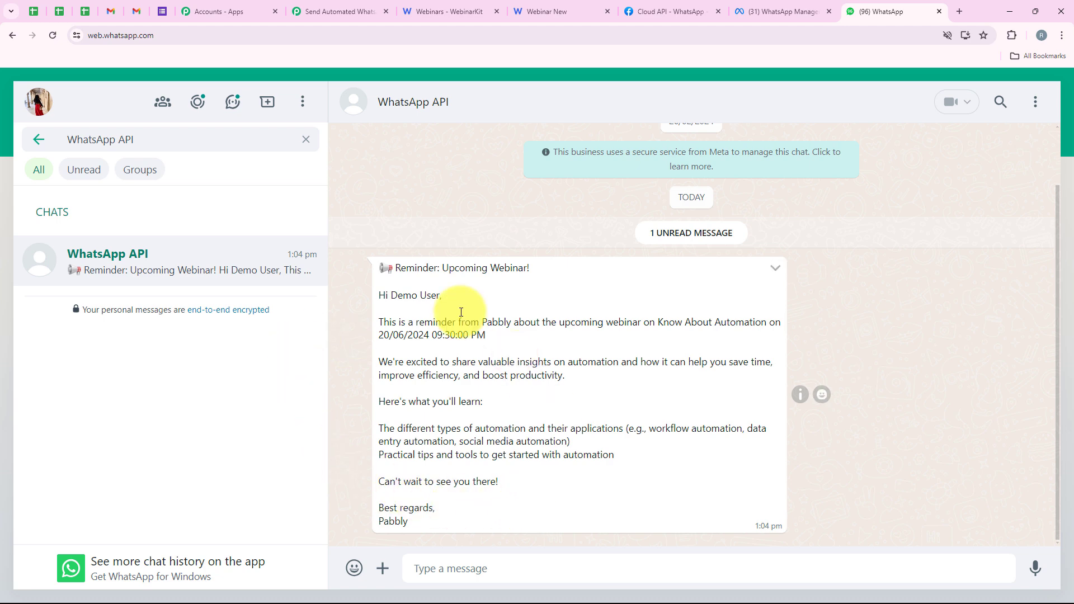
Step: Switch to the WebinarKit registration page and select the Wed, 6/19, 1:15 PM GMT+5:30 session
{"action": "left_click", "coordinate": [364, 4]}
{"action": "scroll", "coordinate": [187, 320], "scroll_direction": "down", "scroll_amount": 1}
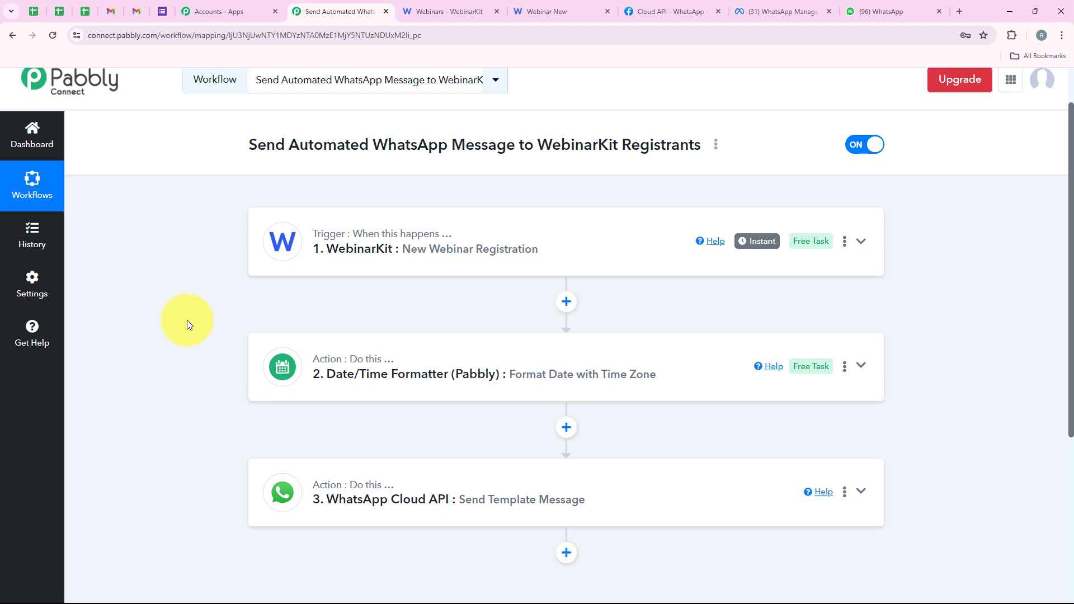
{"action": "scroll", "coordinate": [187, 320], "scroll_direction": "up", "scroll_amount": 1}
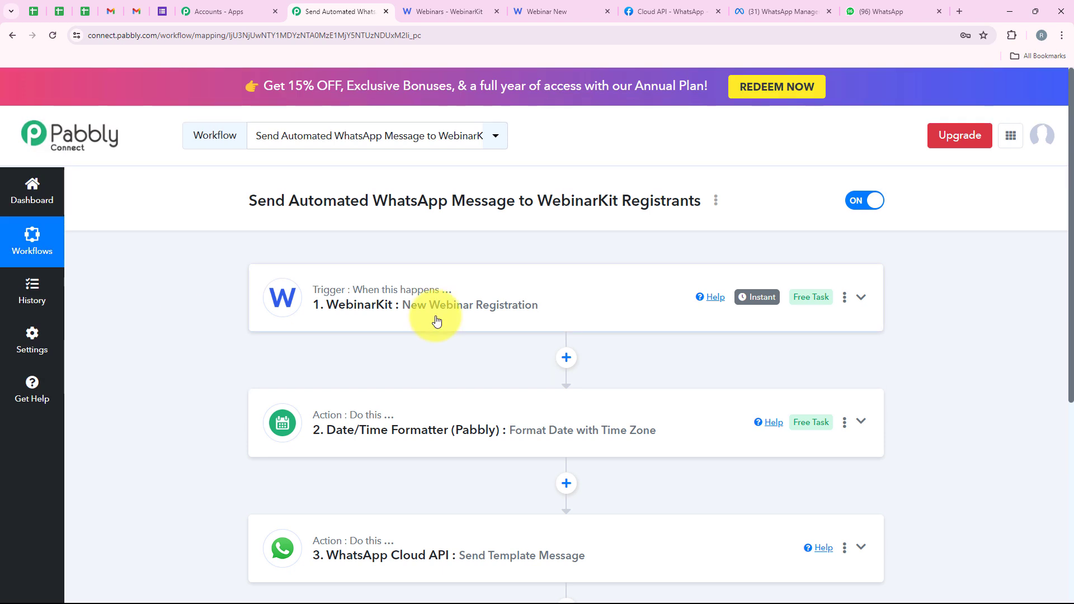
{"action": "left_click", "coordinate": [529, 10]}
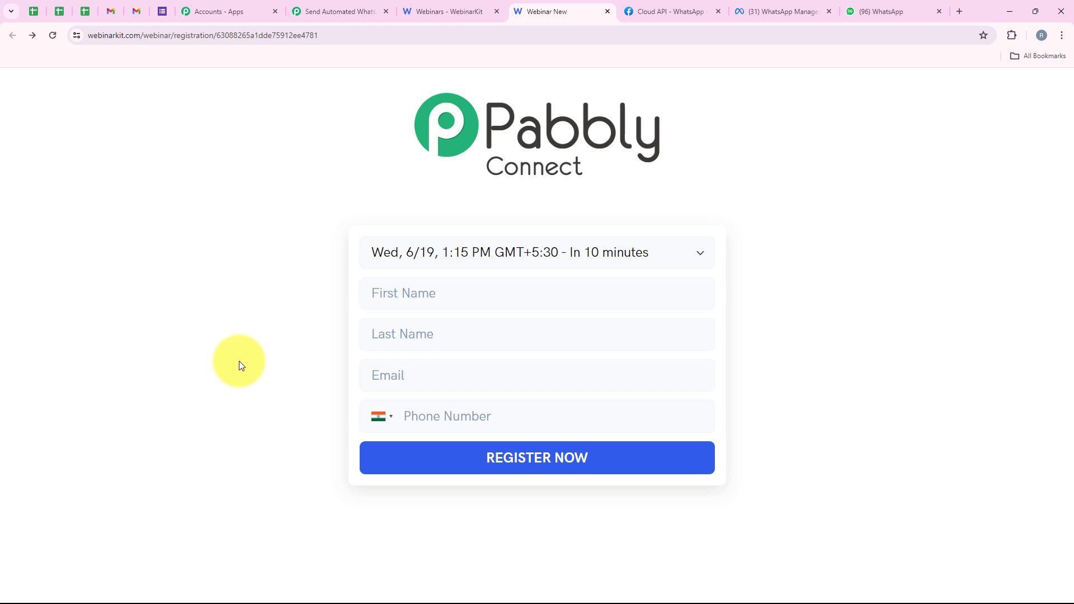
{"action": "left_click", "coordinate": [552, 249]}
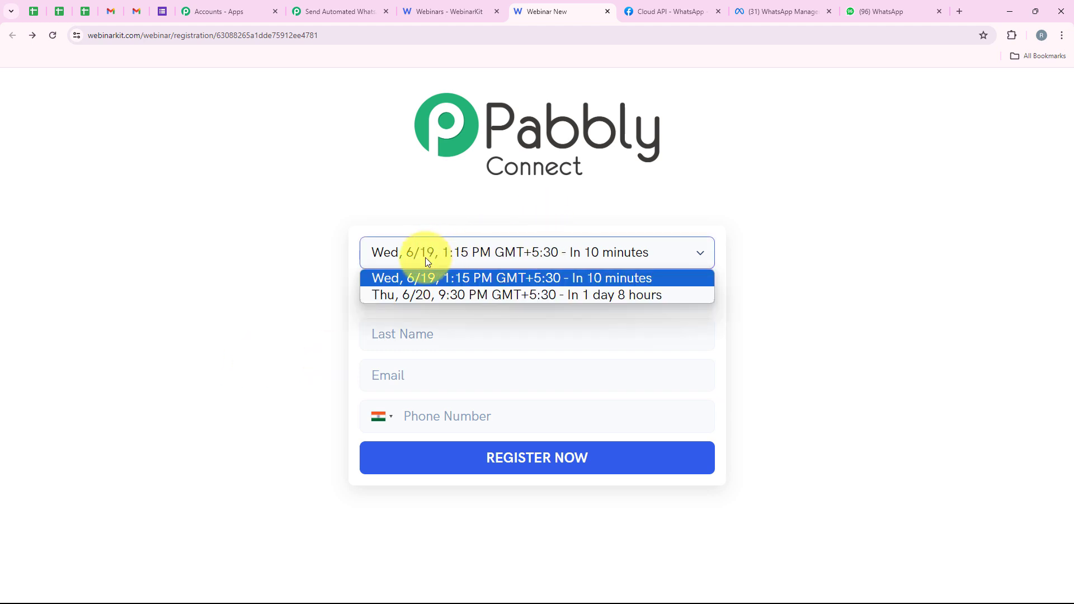
{"action": "left_click", "coordinate": [411, 278]}
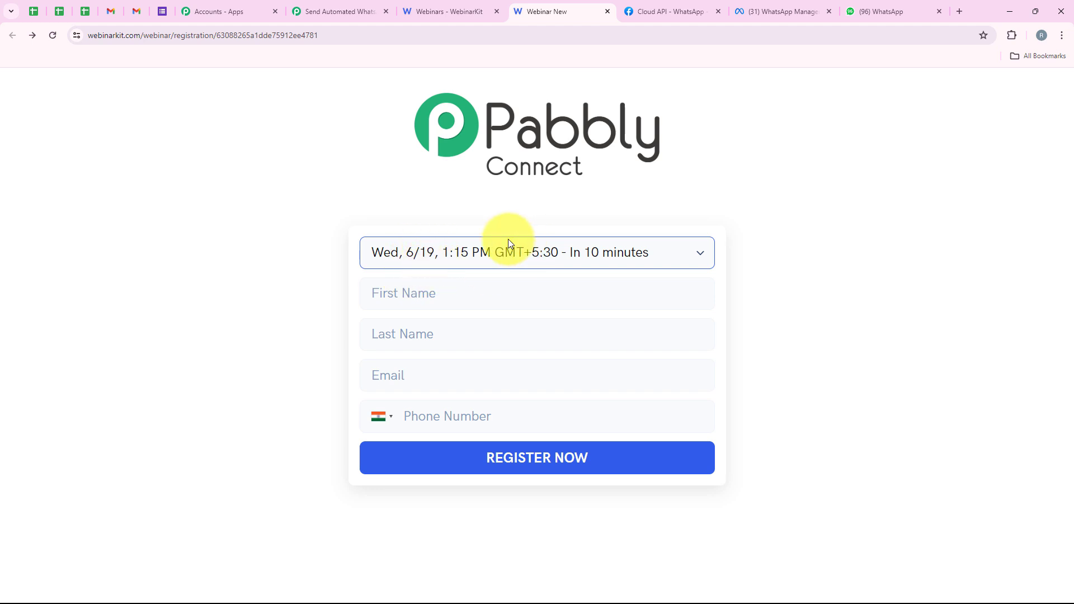
{"action": "left_click", "coordinate": [392, 271]}
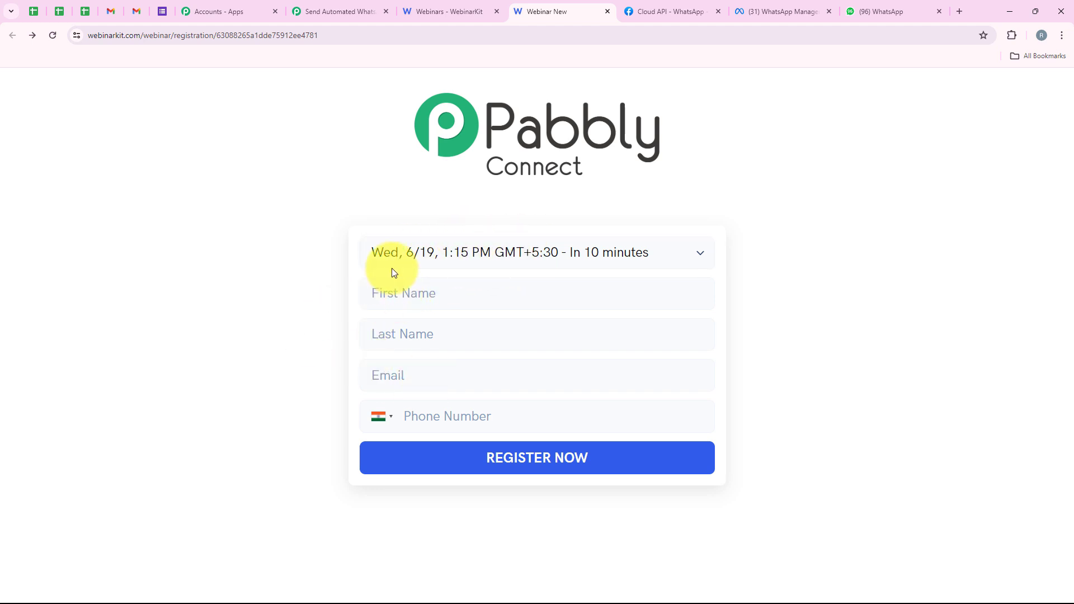
Step: Fill in the registrant's first name, last name, email and phone number from the saved test contact and submit the registration
{"action": "left_click", "coordinate": [445, 295]}
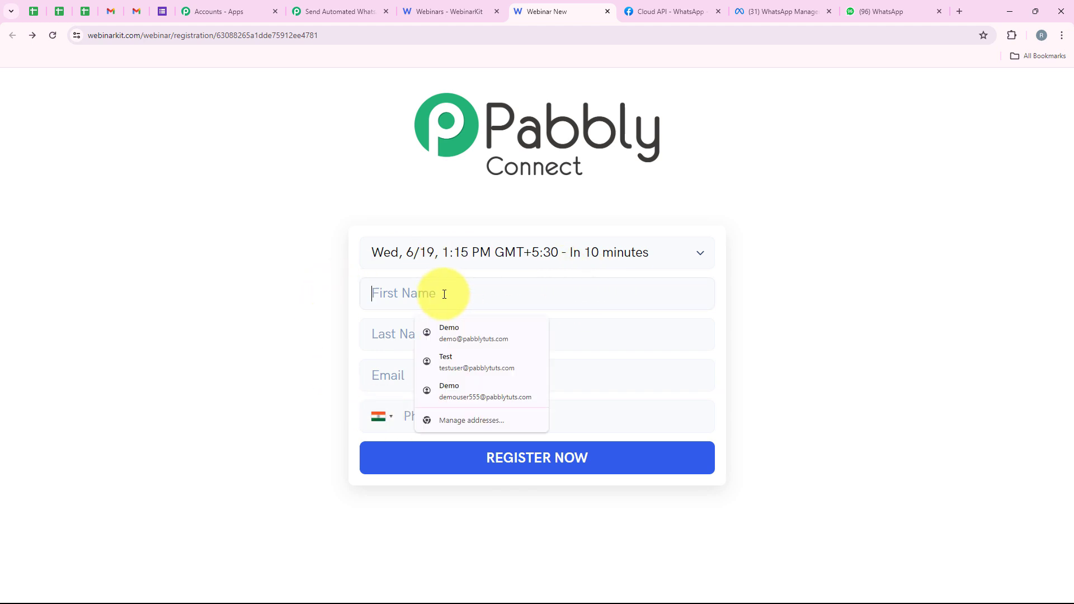
{"action": "left_click", "coordinate": [458, 361]}
{"action": "left_click_drag", "start_coordinate": [404, 295], "coordinate": [344, 303]}
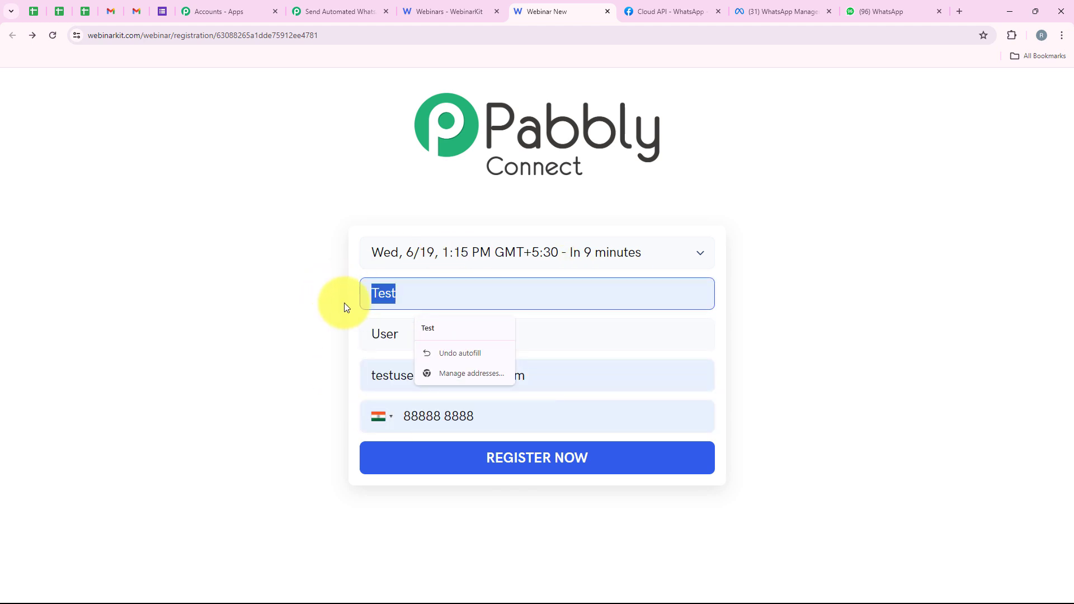
{"action": "left_click_drag", "start_coordinate": [403, 330], "coordinate": [350, 329]}
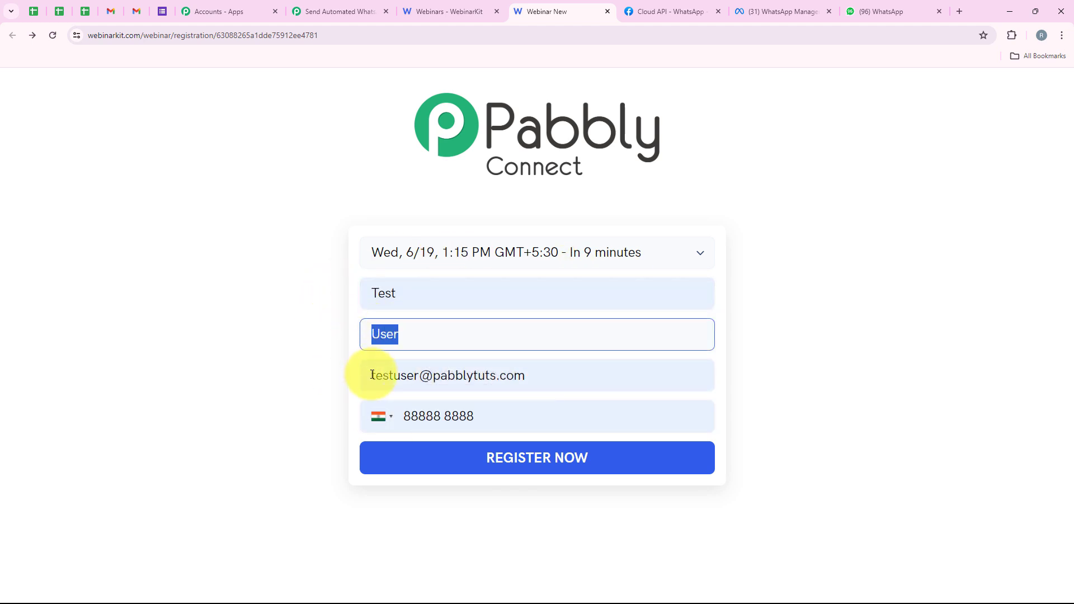
{"action": "left_click_drag", "start_coordinate": [372, 374], "coordinate": [529, 376]}
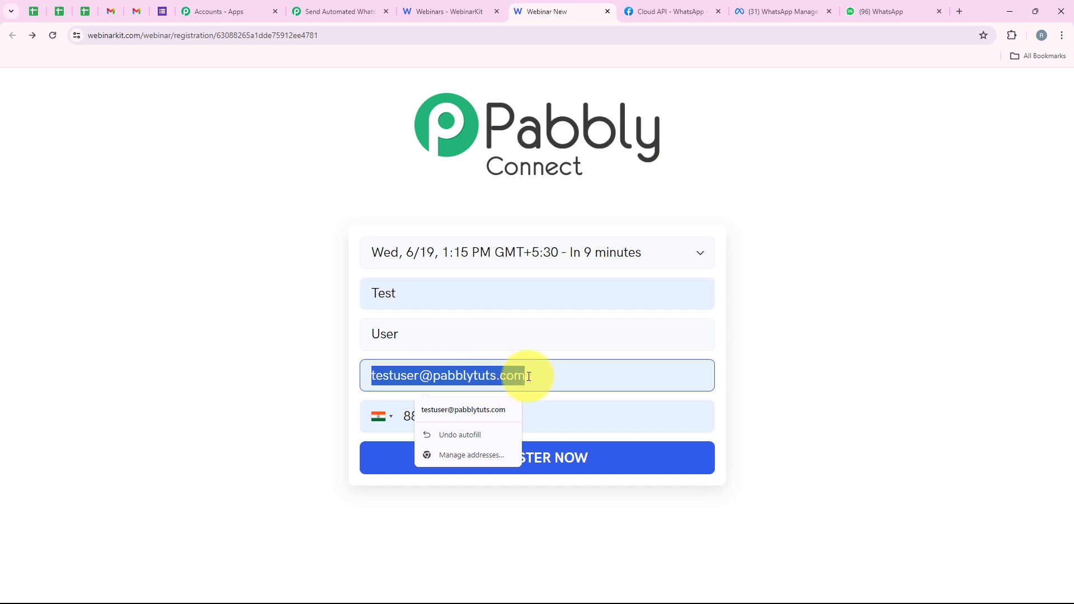
{"action": "left_click", "coordinate": [824, 375]}
{"action": "left_click_drag", "start_coordinate": [474, 417], "coordinate": [269, 437]}
{"action": "left_click", "coordinate": [261, 418]}
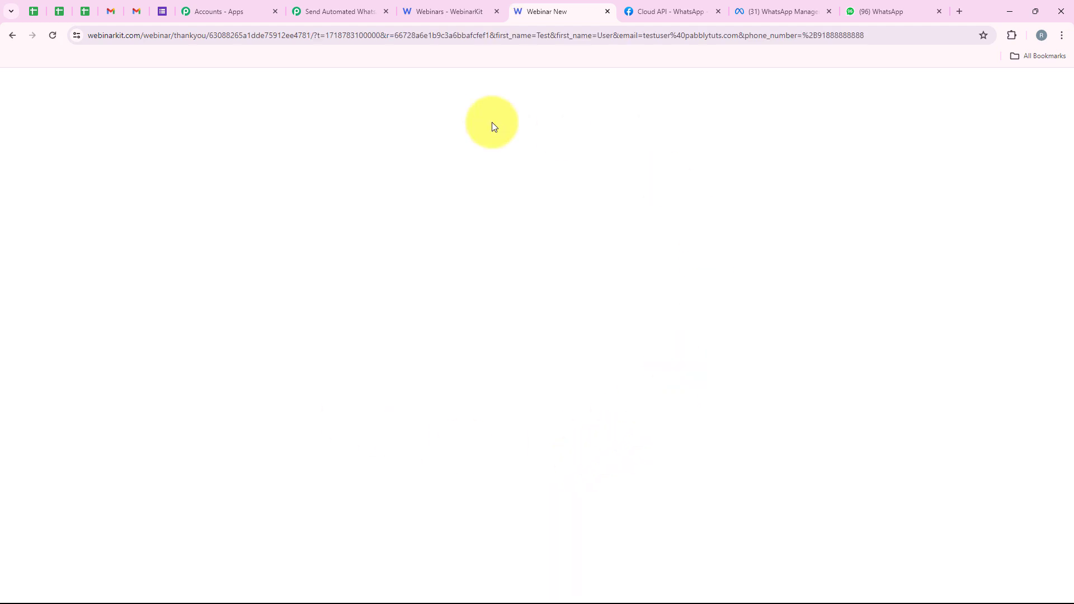
Step: Switch to WhatsApp Web and check the recipient name and webinar date in the newly received reminder against the earlier message
{"action": "left_click", "coordinate": [343, 9]}
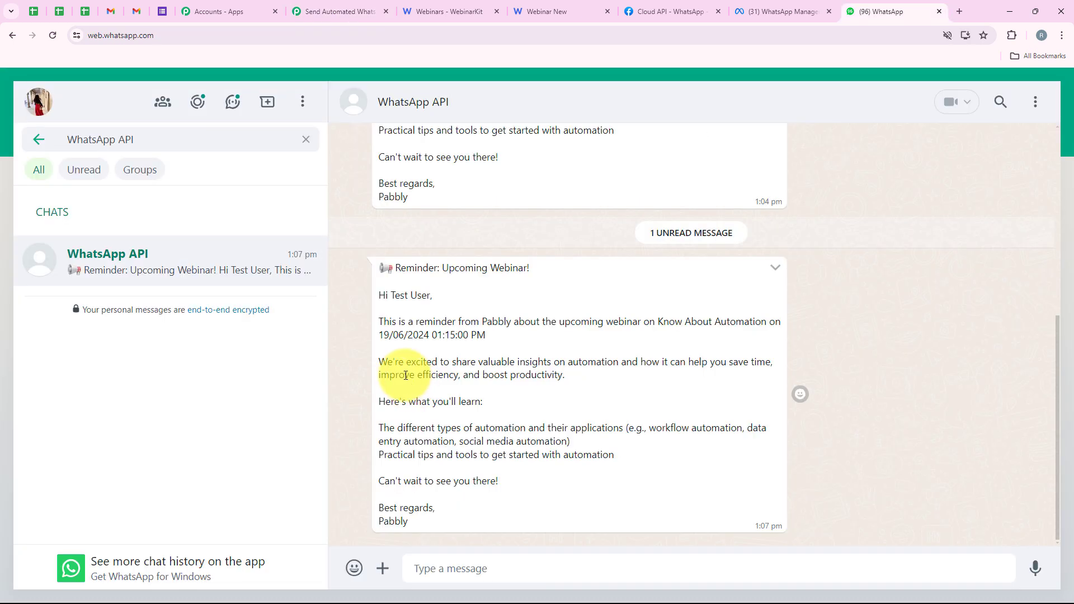
{"action": "scroll", "coordinate": [406, 375], "scroll_direction": "up", "scroll_amount": 3}
{"action": "scroll", "coordinate": [404, 418], "scroll_direction": "down", "scroll_amount": 1}
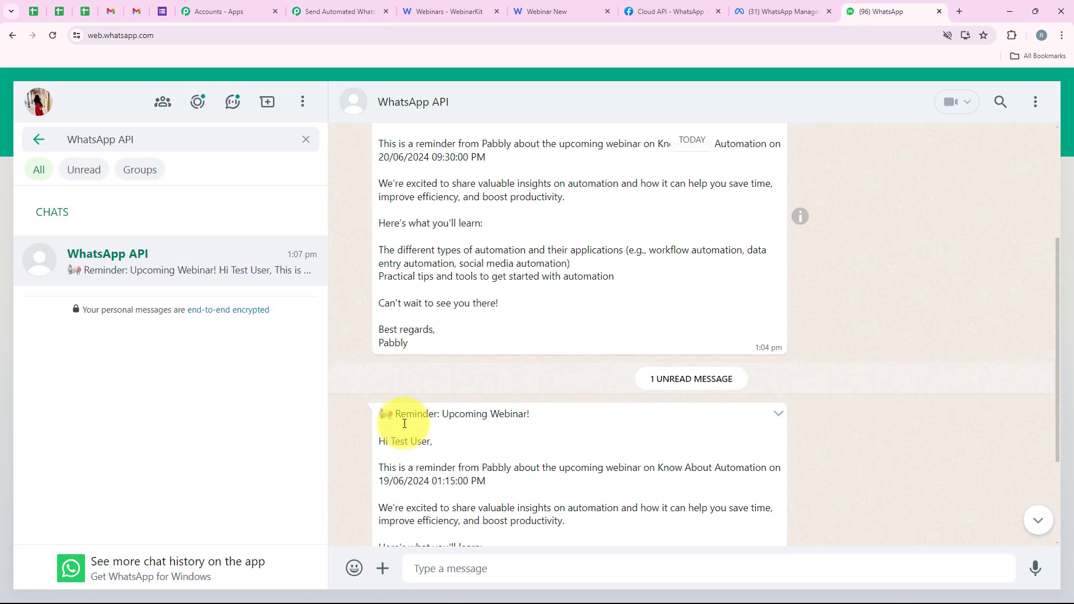
{"action": "left_click_drag", "start_coordinate": [382, 452], "coordinate": [413, 463]}
{"action": "scroll", "coordinate": [384, 405], "scroll_direction": "up", "scroll_amount": 2}
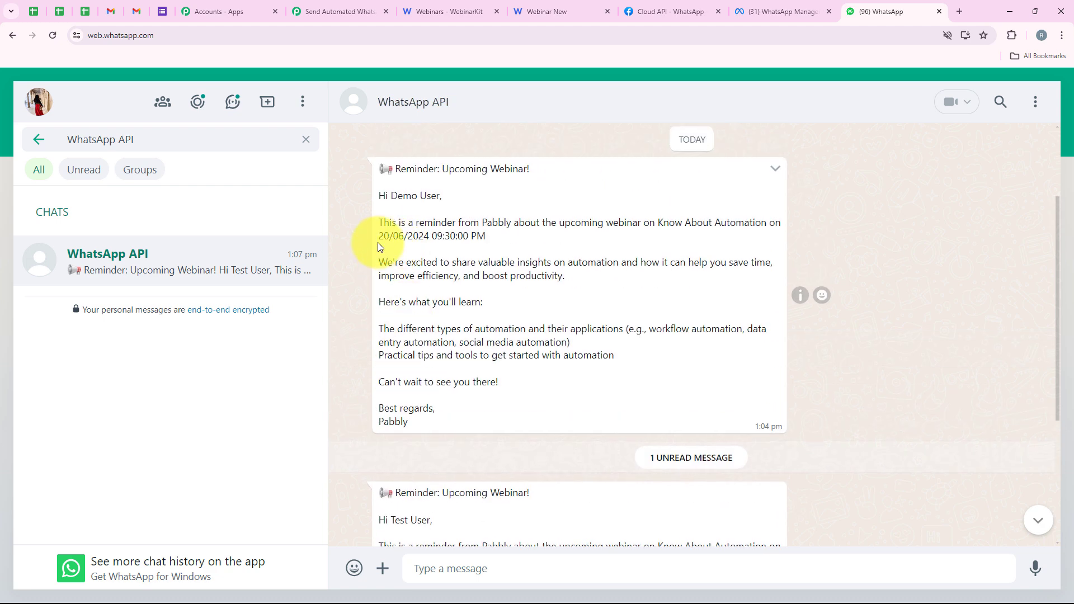
{"action": "left_click_drag", "start_coordinate": [378, 243], "coordinate": [430, 237]}
{"action": "scroll", "coordinate": [427, 439], "scroll_direction": "down", "scroll_amount": 3}
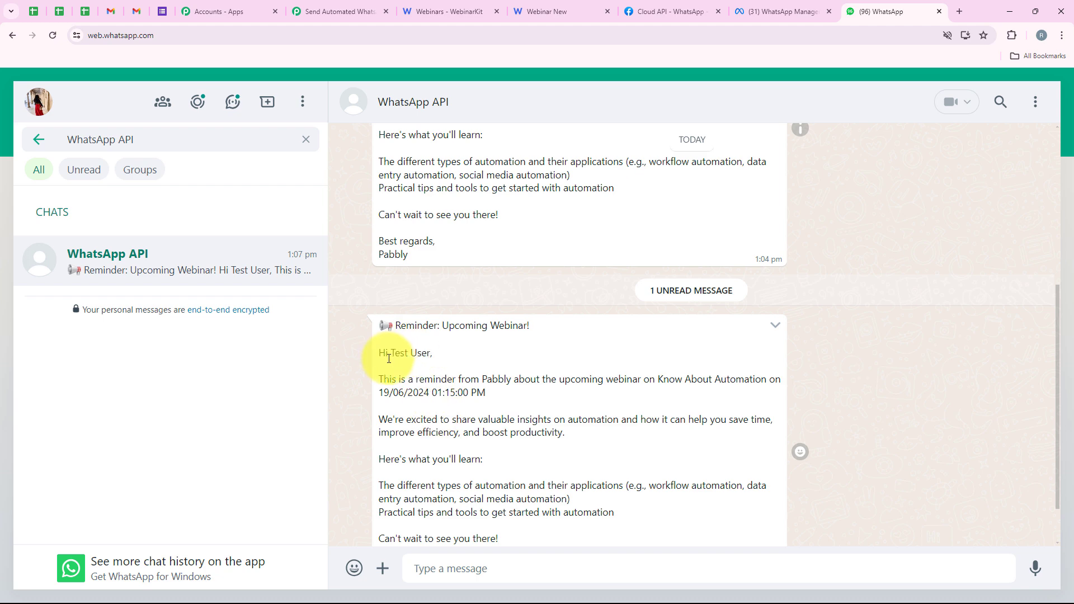
{"action": "scroll", "coordinate": [425, 365], "scroll_direction": "up", "scroll_amount": 4}
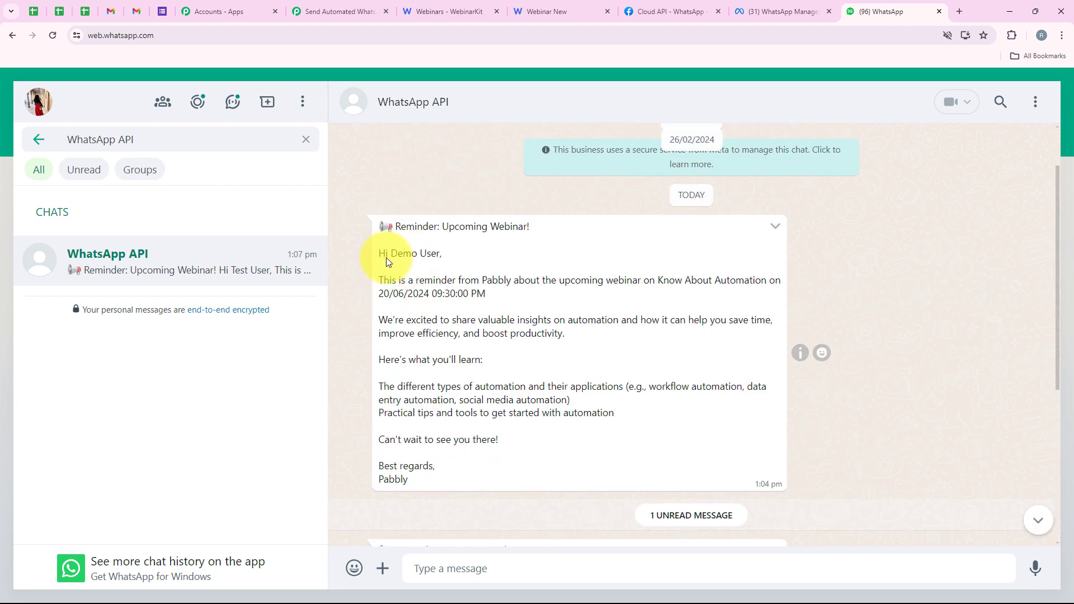
{"action": "scroll", "coordinate": [509, 365], "scroll_direction": "down", "scroll_amount": 5}
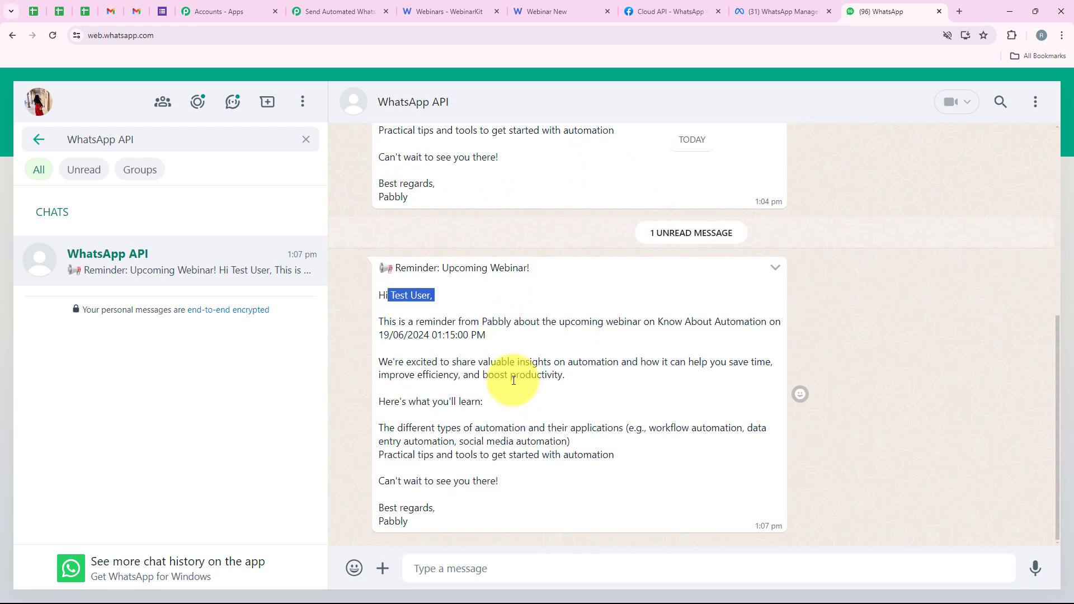
Step: Return to Pabbly Connect and review the WebinarKit trigger, Date/Time Formatter and WhatsApp Cloud API steps of the workflow
{"action": "left_click", "coordinate": [343, 17]}
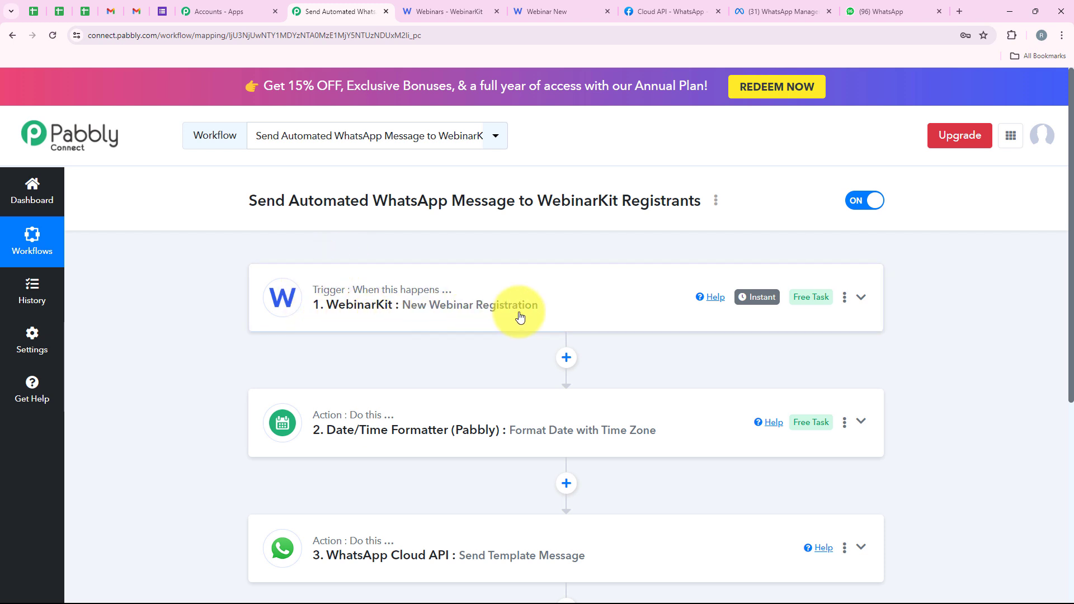
{"action": "scroll", "coordinate": [519, 316], "scroll_direction": "down", "scroll_amount": 1}
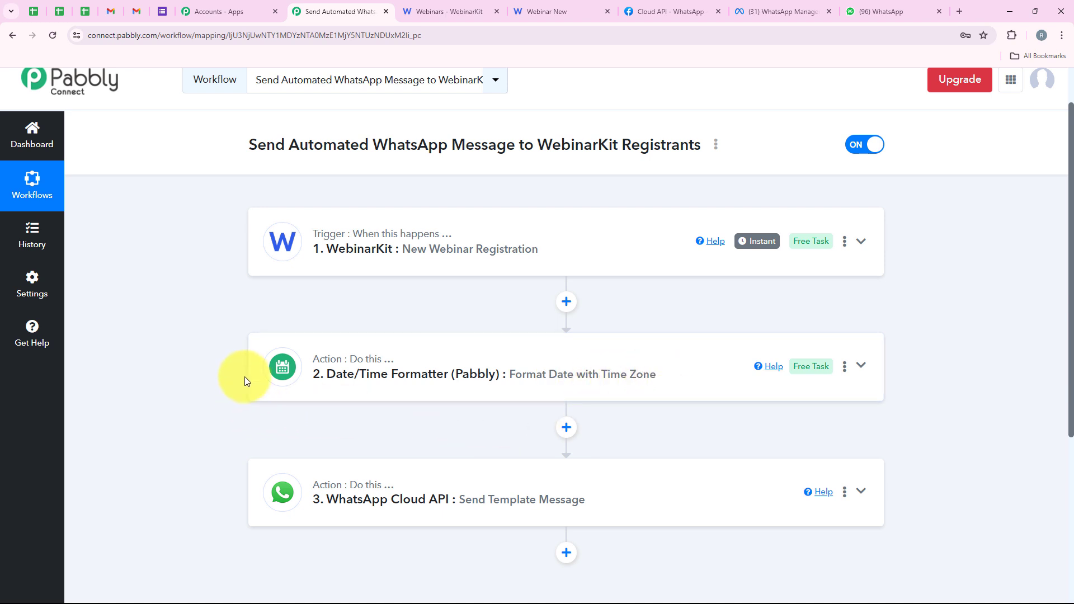
{"action": "scroll", "coordinate": [712, 347], "scroll_direction": "up", "scroll_amount": 1}
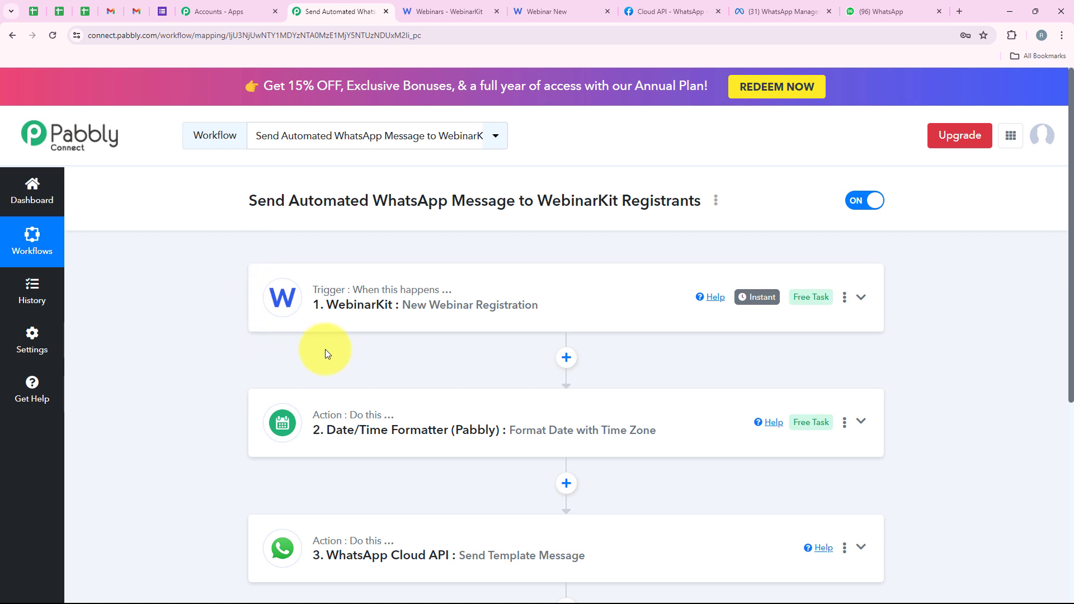
{"action": "scroll", "coordinate": [372, 339], "scroll_direction": "down", "scroll_amount": 1}
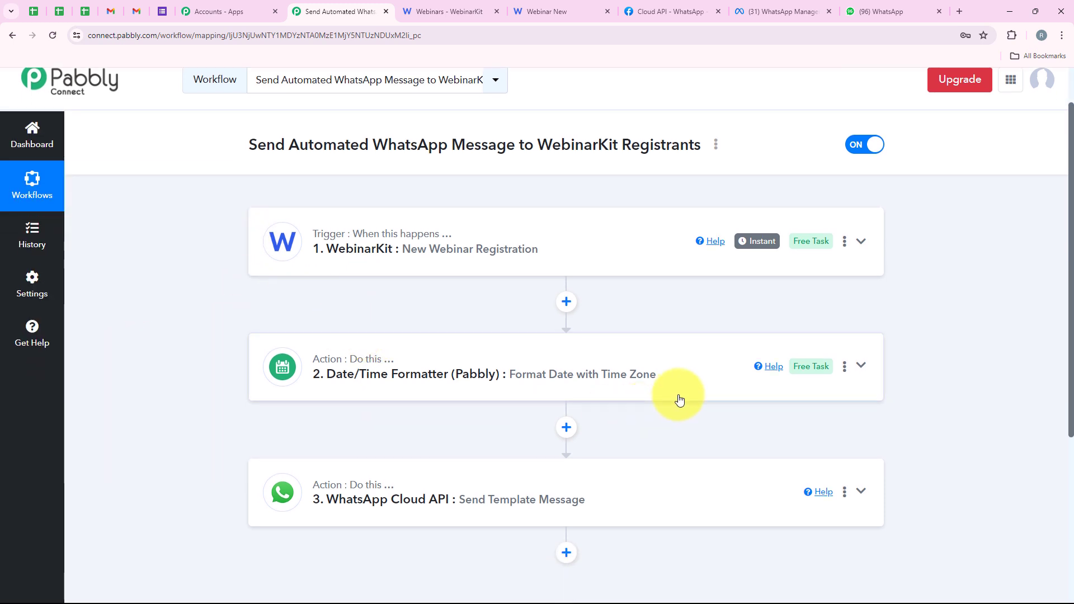
{"action": "scroll", "coordinate": [539, 409], "scroll_direction": "up", "scroll_amount": 1}
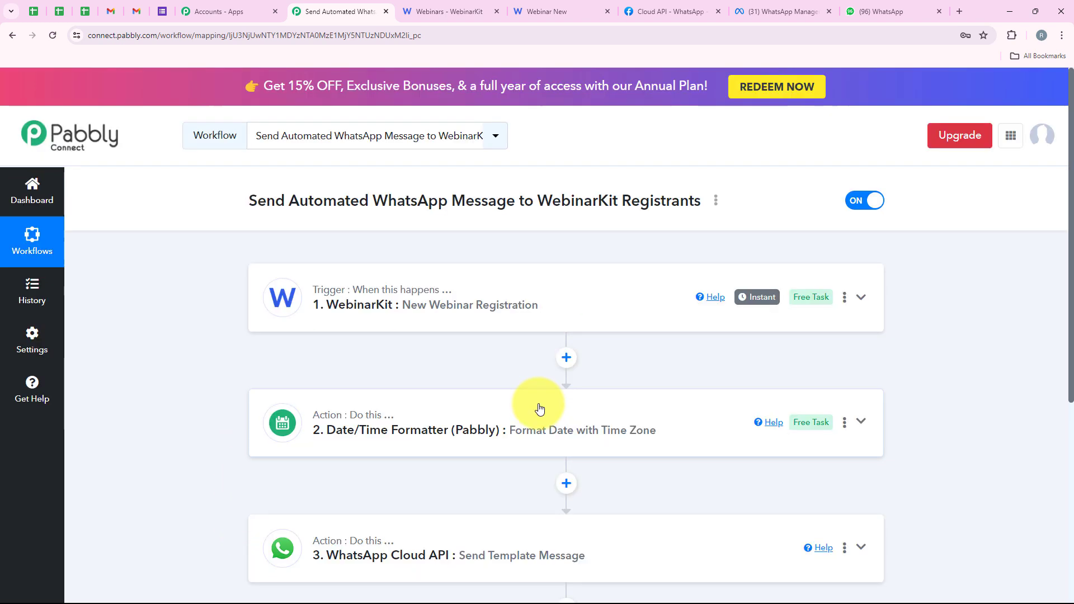
Step: Compare the registrant names and webinar dates of both reminders in the WhatsApp API chat, and return to the Pabbly Connect workflow
{"action": "left_click", "coordinate": [881, 10]}
{"action": "scroll", "coordinate": [542, 423], "scroll_direction": "up", "scroll_amount": 3}
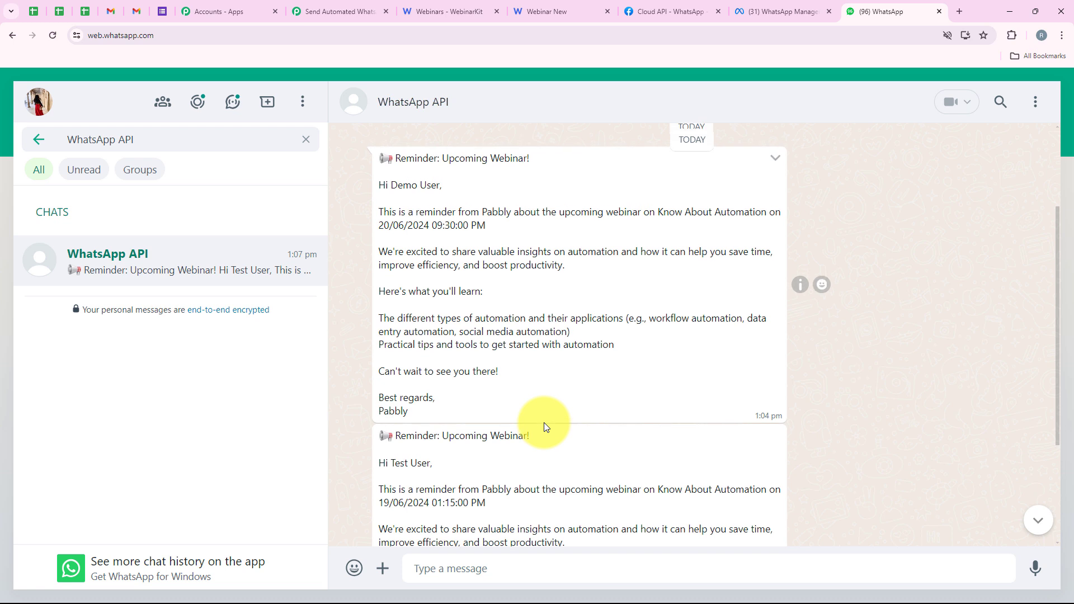
{"action": "left_click_drag", "start_coordinate": [391, 185], "coordinate": [442, 185]}
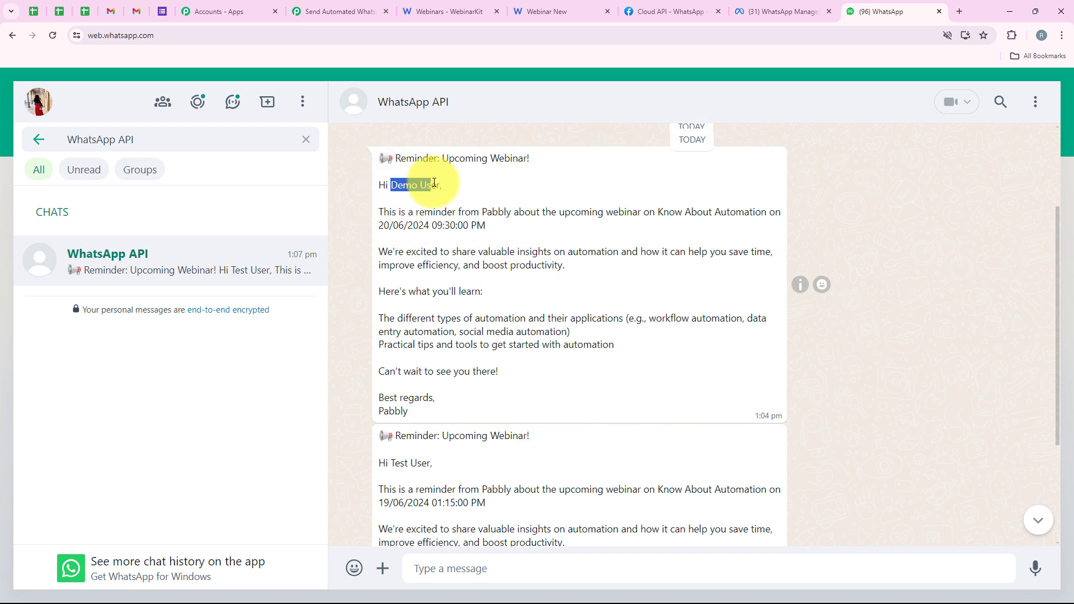
{"action": "left_click_drag", "start_coordinate": [391, 463], "coordinate": [428, 460]}
{"action": "left_click", "coordinate": [428, 460]}
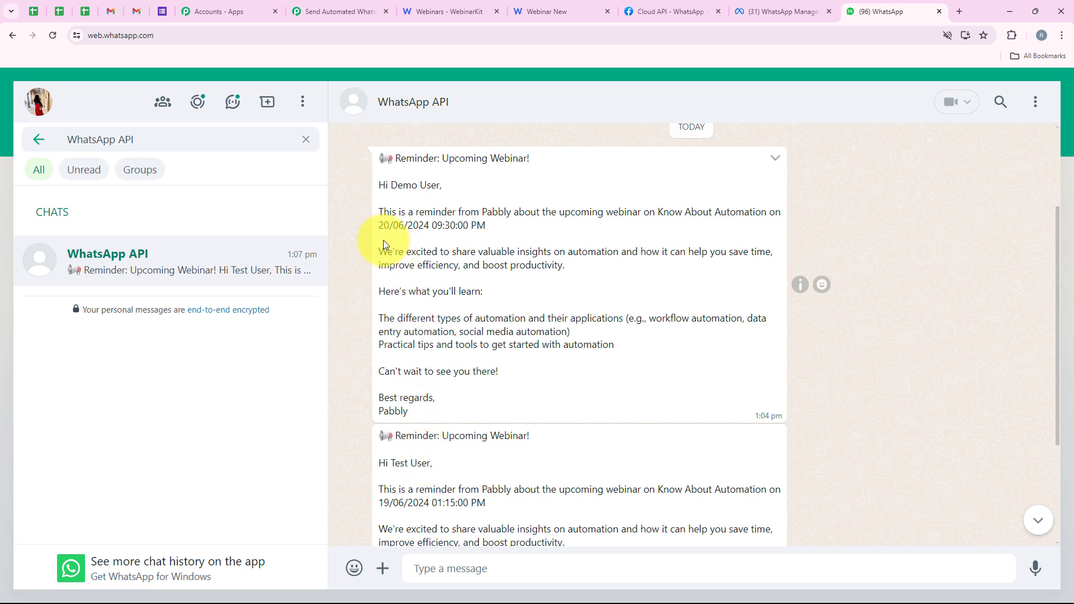
{"action": "left_click_drag", "start_coordinate": [378, 226], "coordinate": [407, 230]}
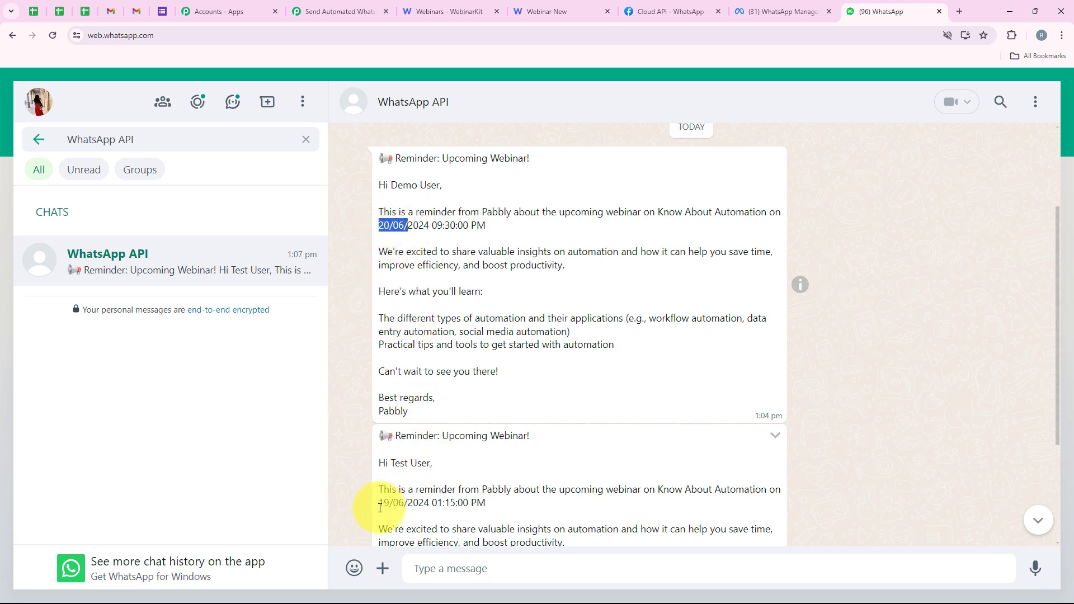
{"action": "left_click_drag", "start_coordinate": [379, 503], "coordinate": [407, 506]}
{"action": "left_click", "coordinate": [405, 446]}
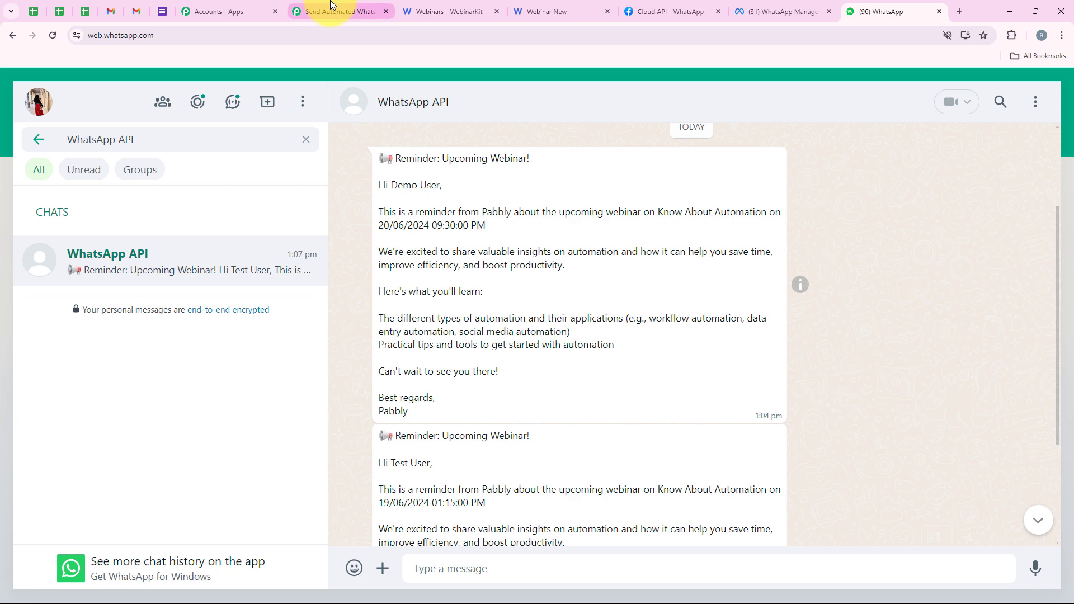
{"action": "left_click", "coordinate": [331, 7]}
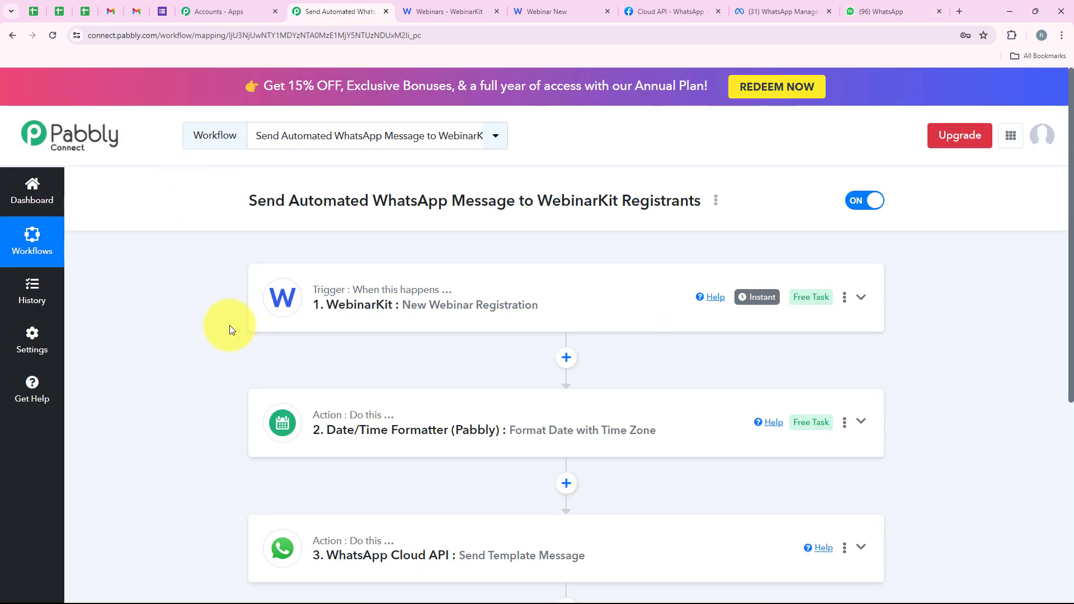